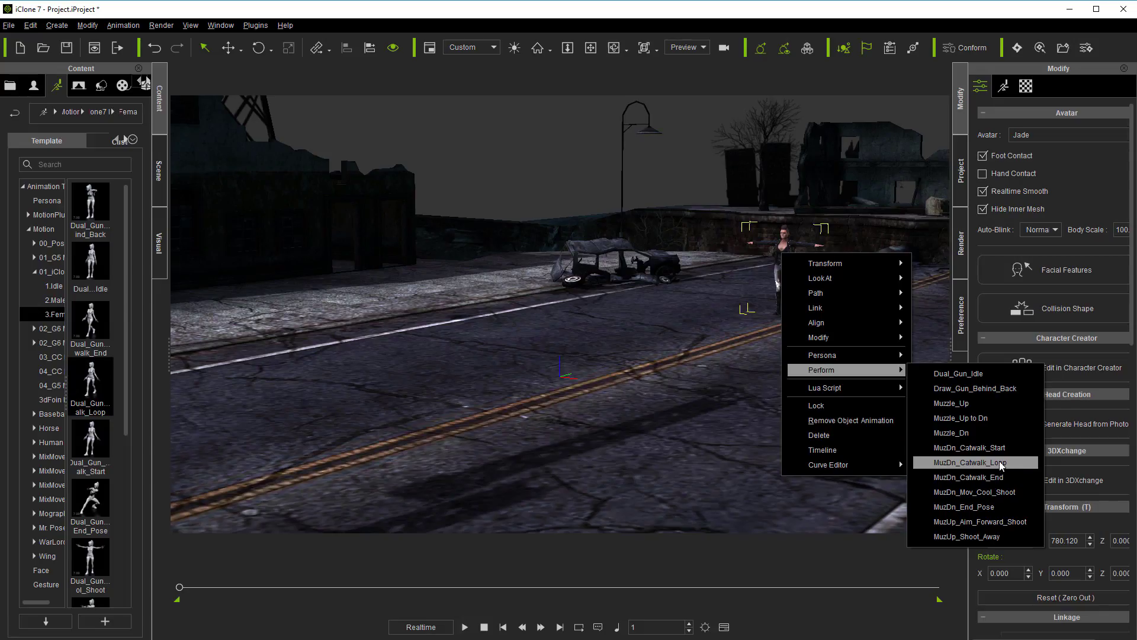
# - Apply MuzDn_Catwalk_Loop to the woman twice, previewing and stopping her walk each time
pyautogui.click(1001, 467)
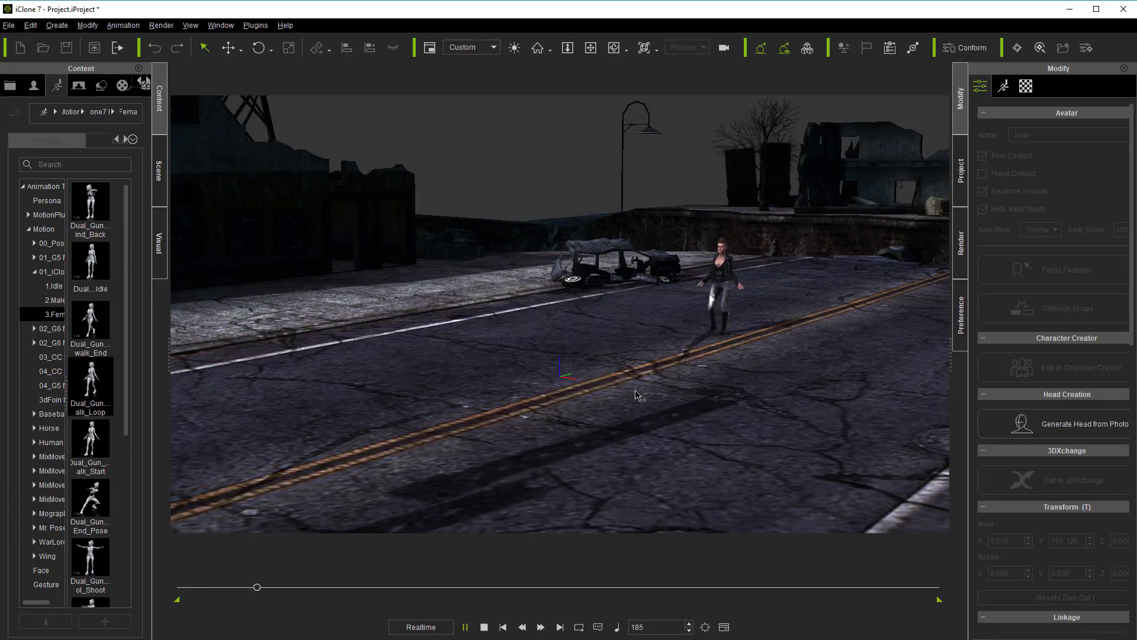
pyautogui.press('space')
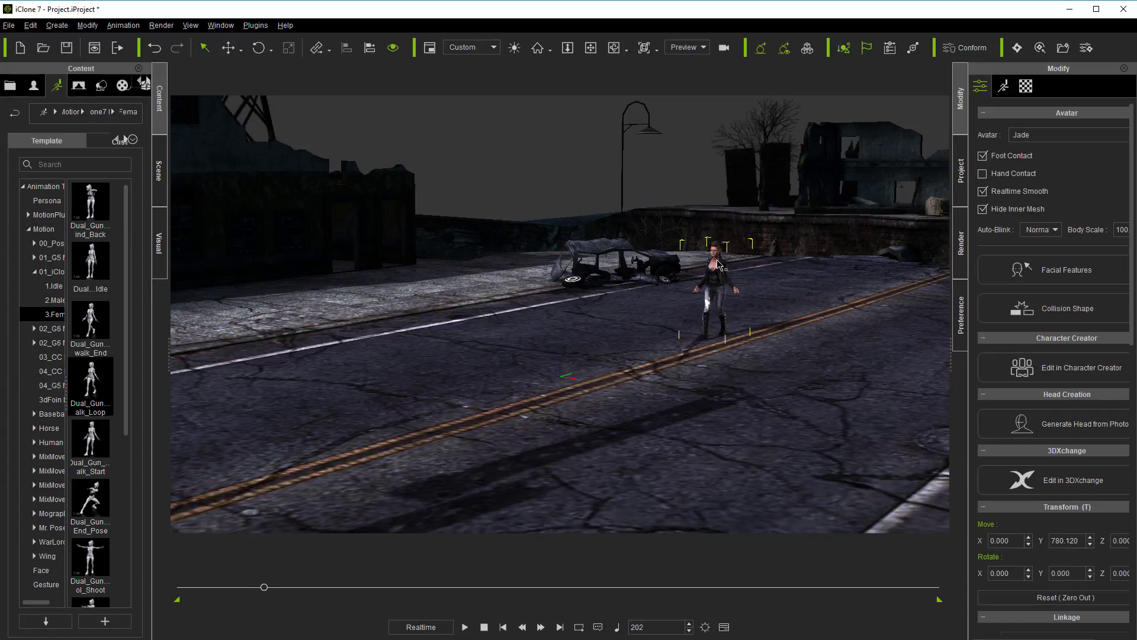
pyautogui.rightClick(719, 263)
pyautogui.moveTo(772, 384)
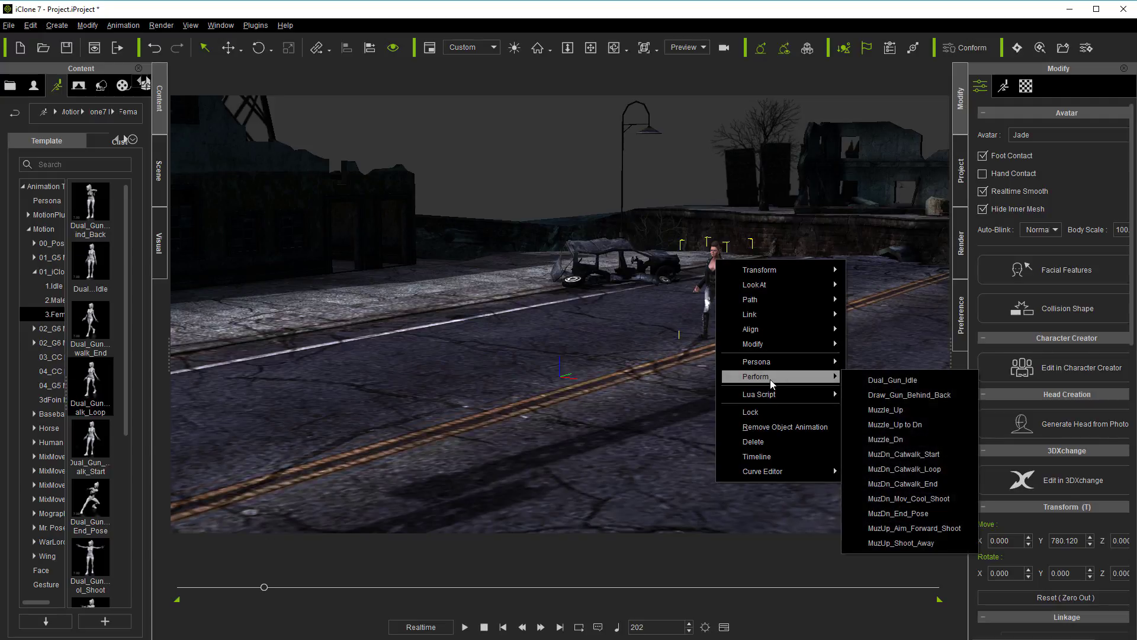
pyautogui.click(904, 469)
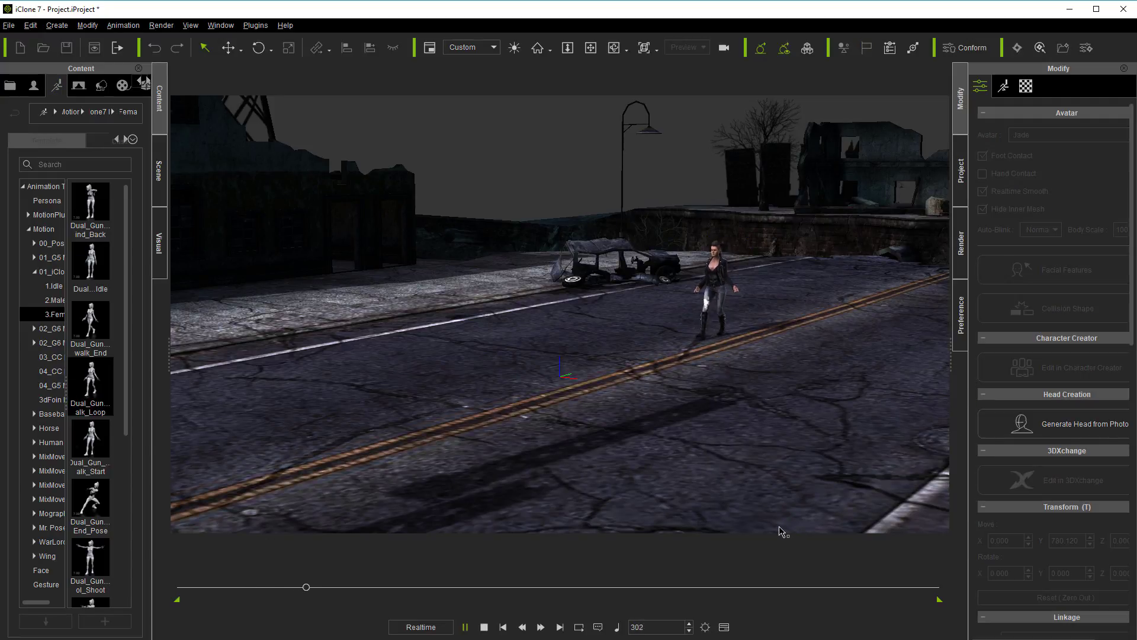
pyautogui.press('space')
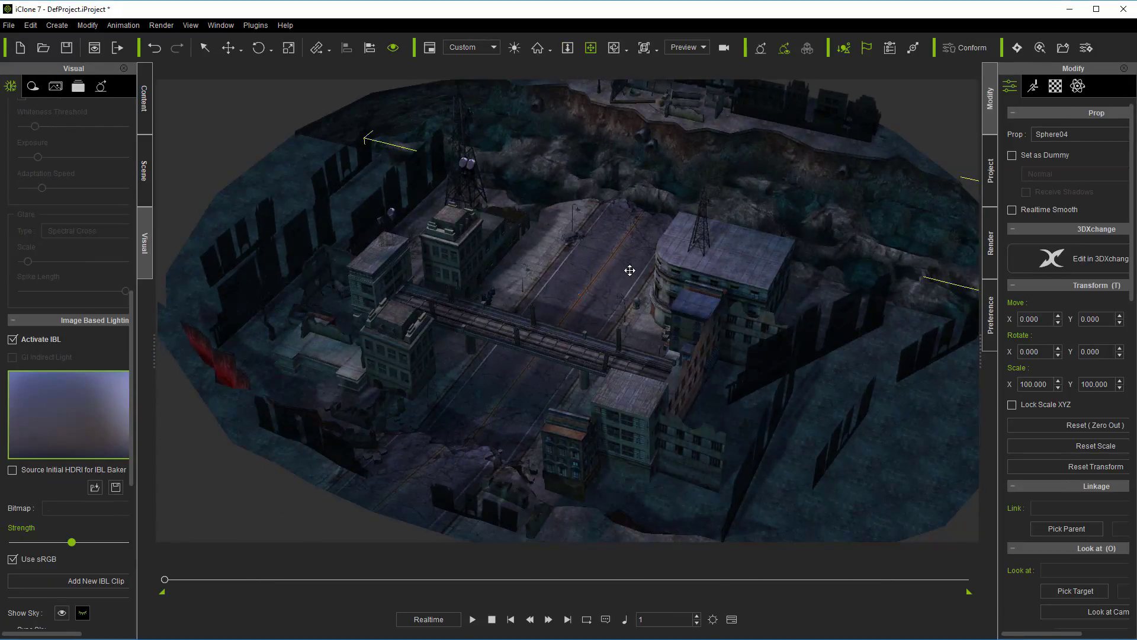
# - Select and delete the Floor terrain mesh, then deselect the sphere prop
pyautogui.click(610, 266)
pyautogui.click(205, 47)
pyautogui.press('Delete')
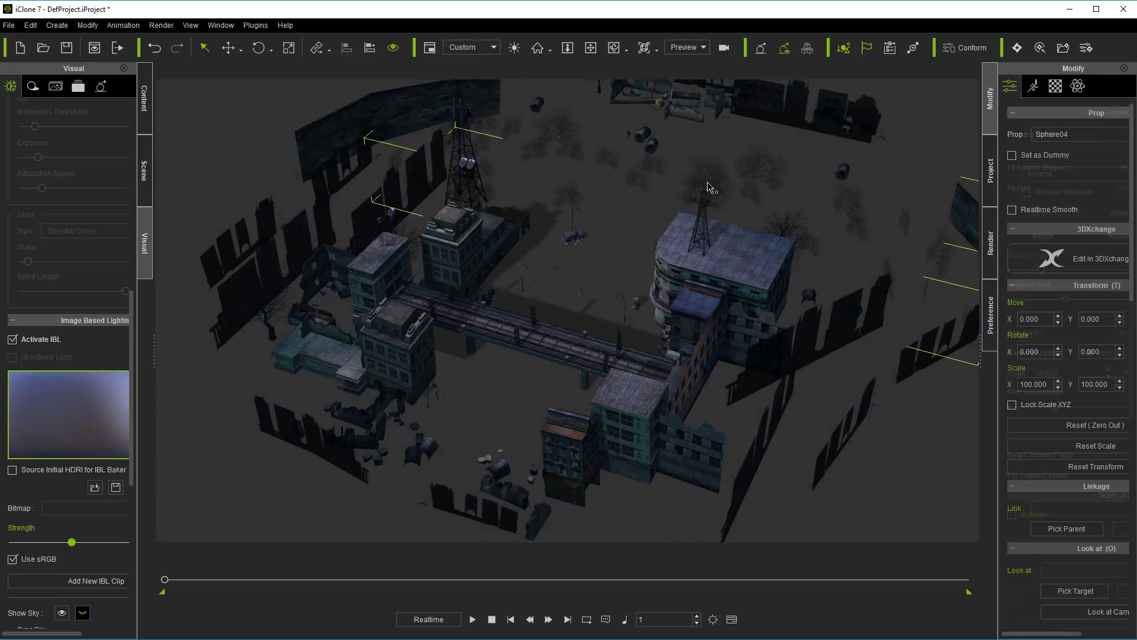
pyautogui.click(820, 287)
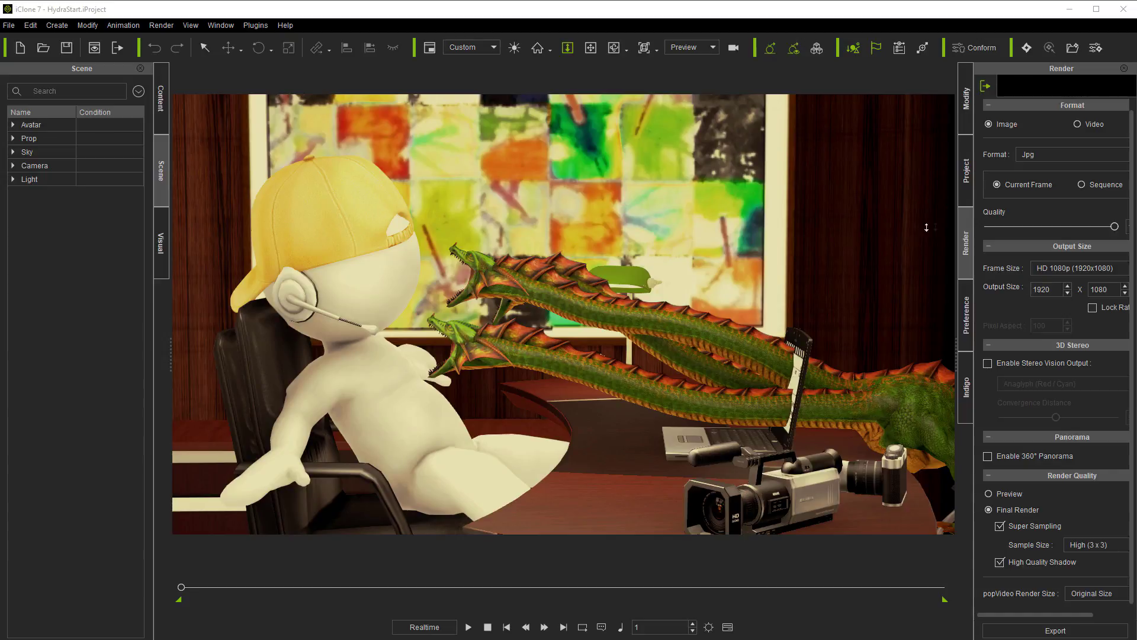
# - Render the current frame to a JPG named 'start' and close the preview
pyautogui.click(1063, 630)
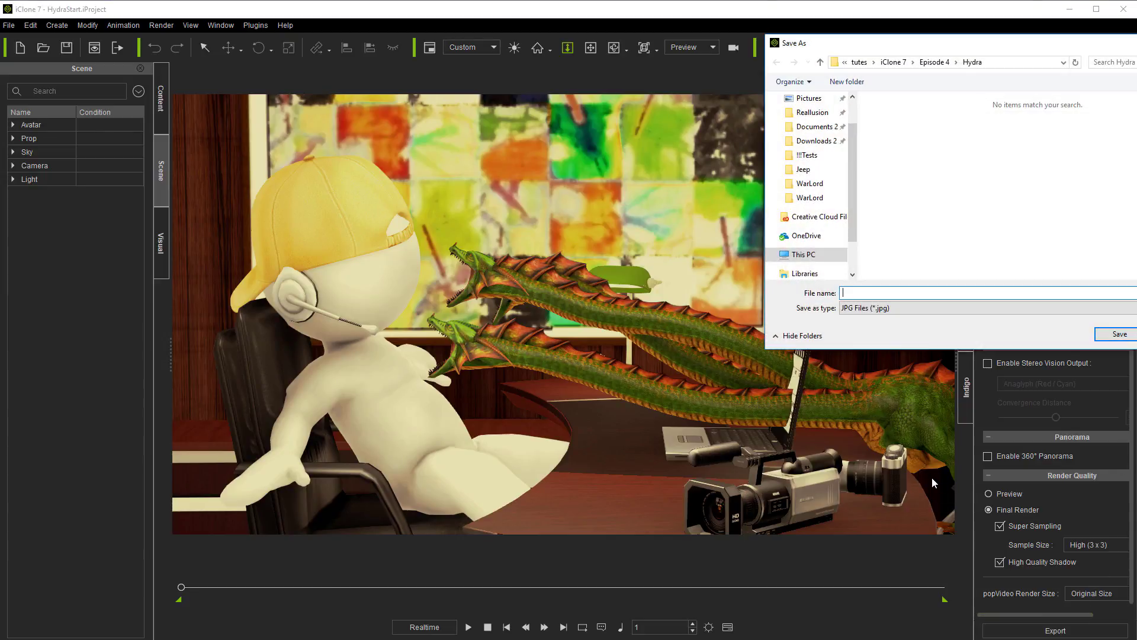
pyautogui.write('s')
pyautogui.write('tart')
pyautogui.press('Return')
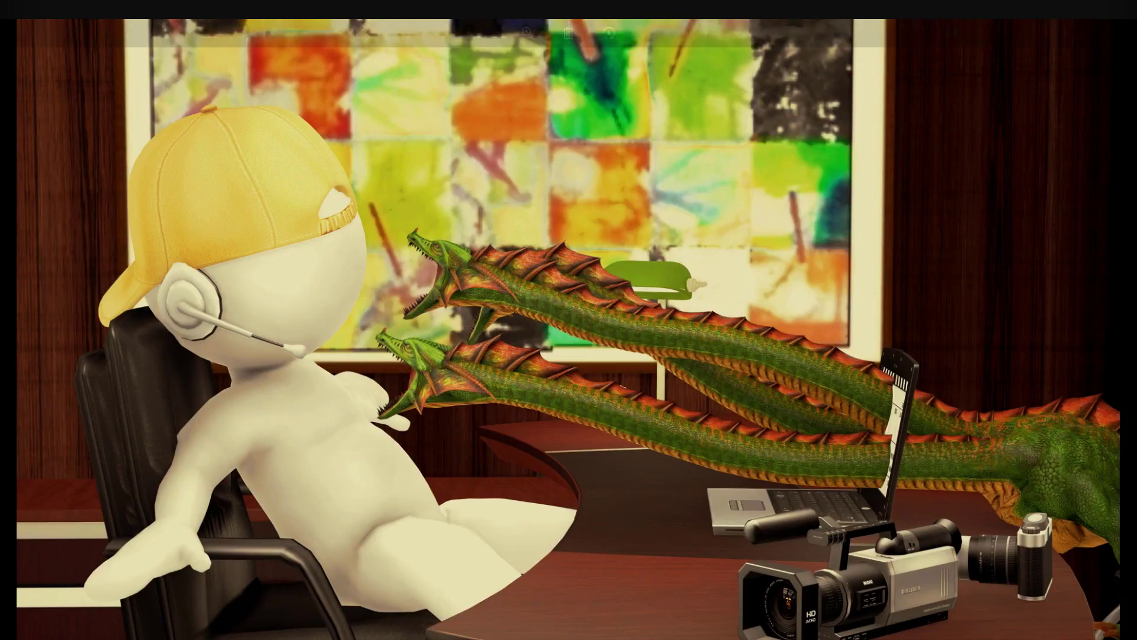
pyautogui.press('Escape')
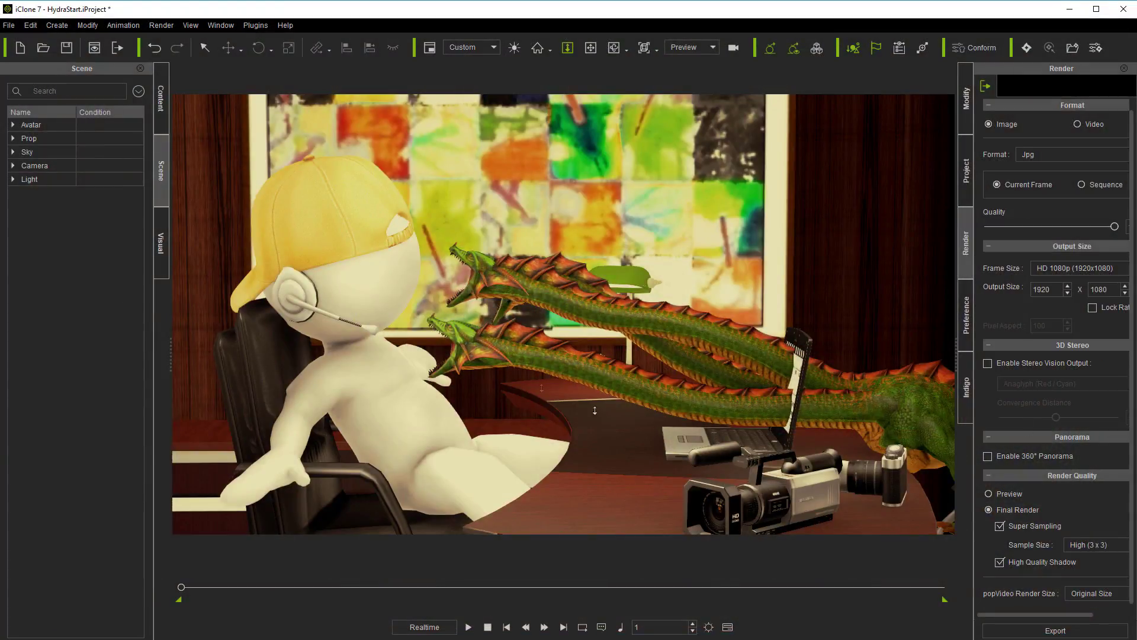
# - Hide the hydra avatar in the scene list
pyautogui.click(13, 125)
pyautogui.click(47, 152)
pyautogui.click(83, 152)
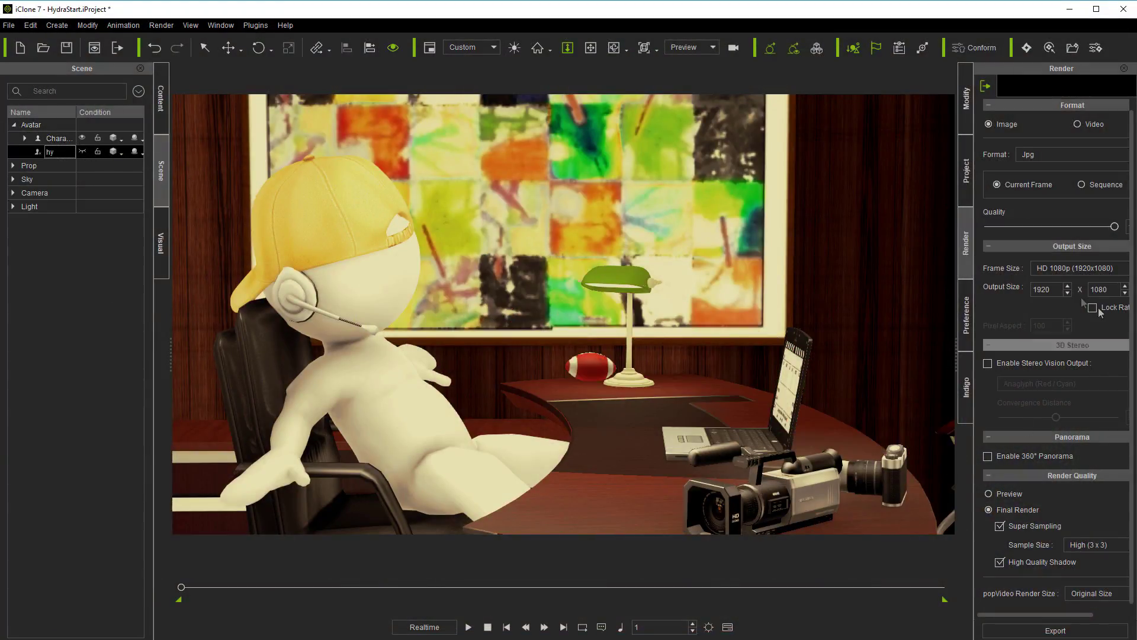
# - Render the hydra-free frame to a second JPG named 's' and close the preview
pyautogui.click(1020, 629)
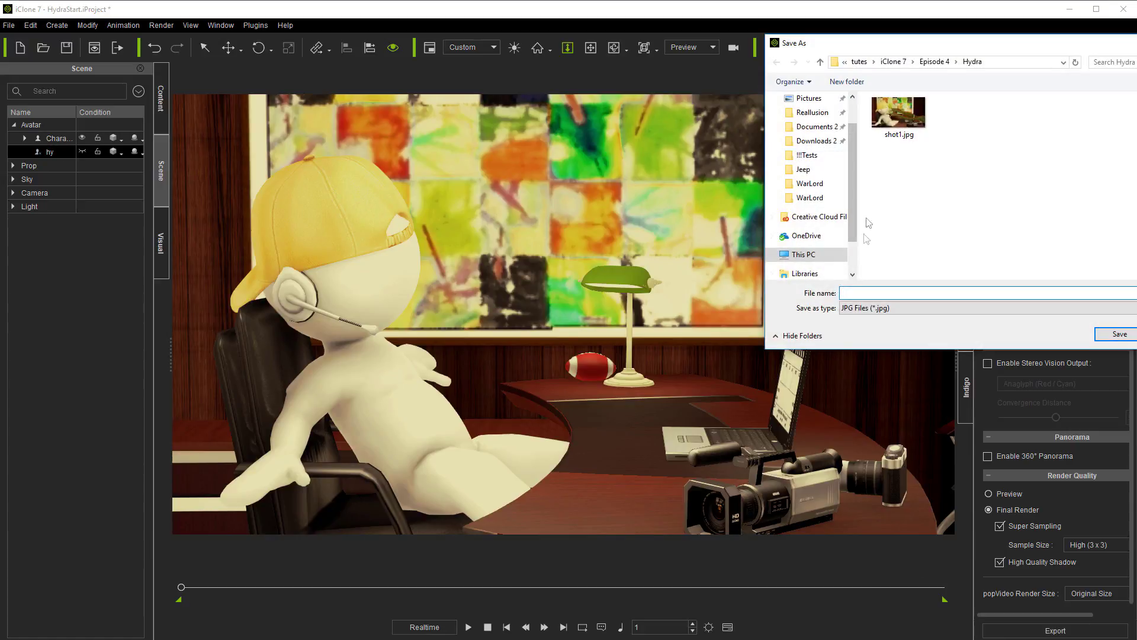
pyautogui.write('shot')
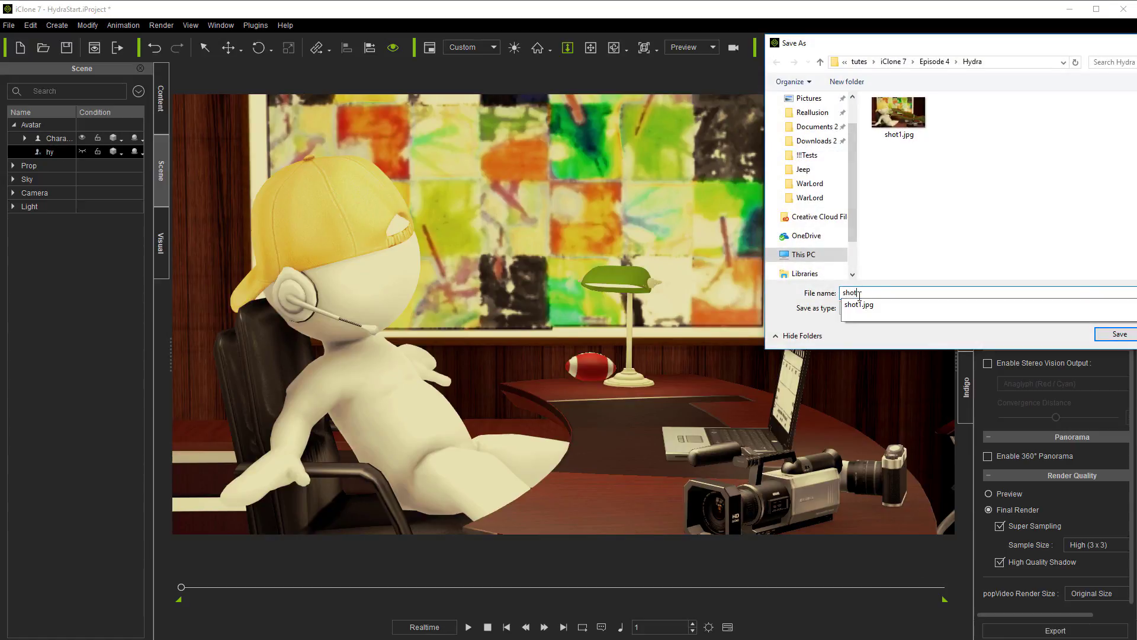
pyautogui.press('Return')
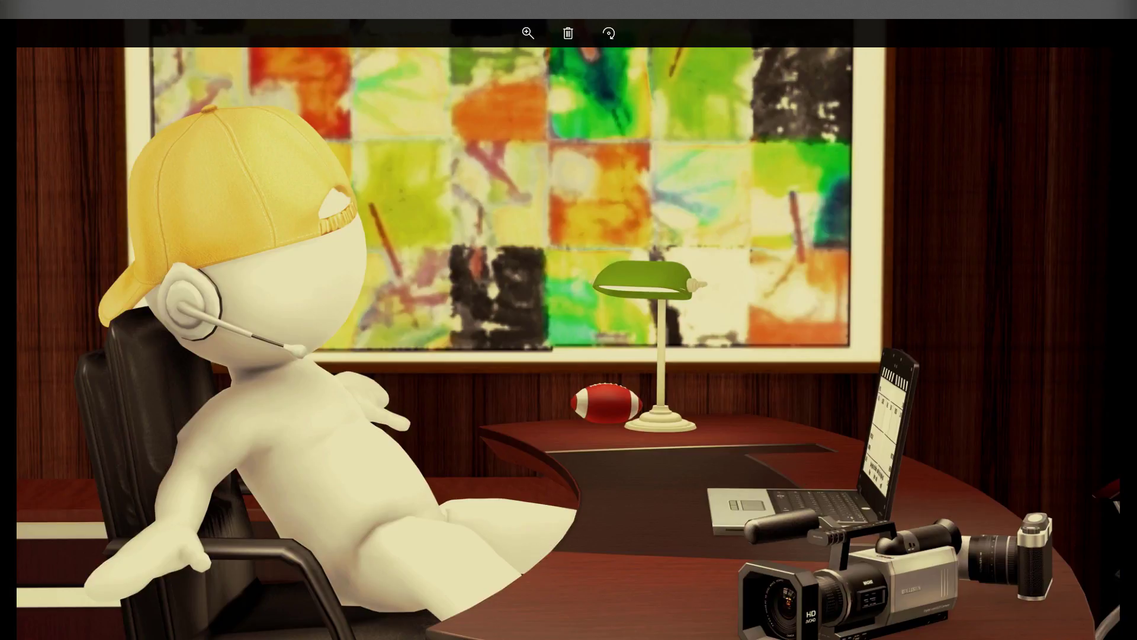
pyautogui.hotkey('alt', 'F4')
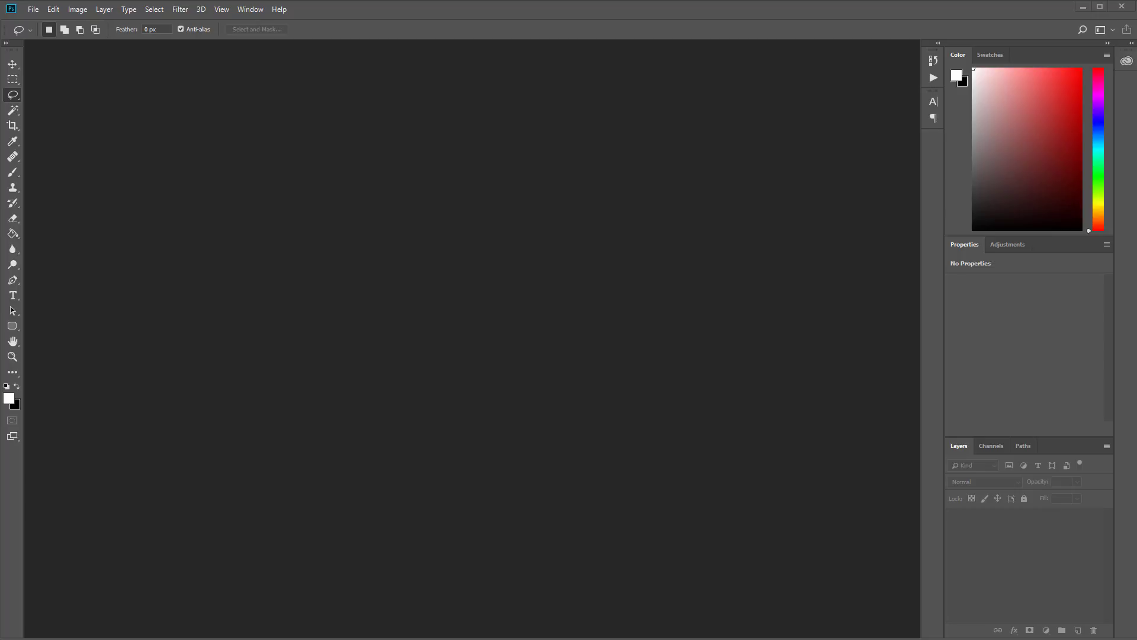
# - Open shot1.jpg, place shot2 over it, and rasterize the shot2 layer
pyautogui.moveTo(24, 261); pyautogui.dragTo(418, 248)
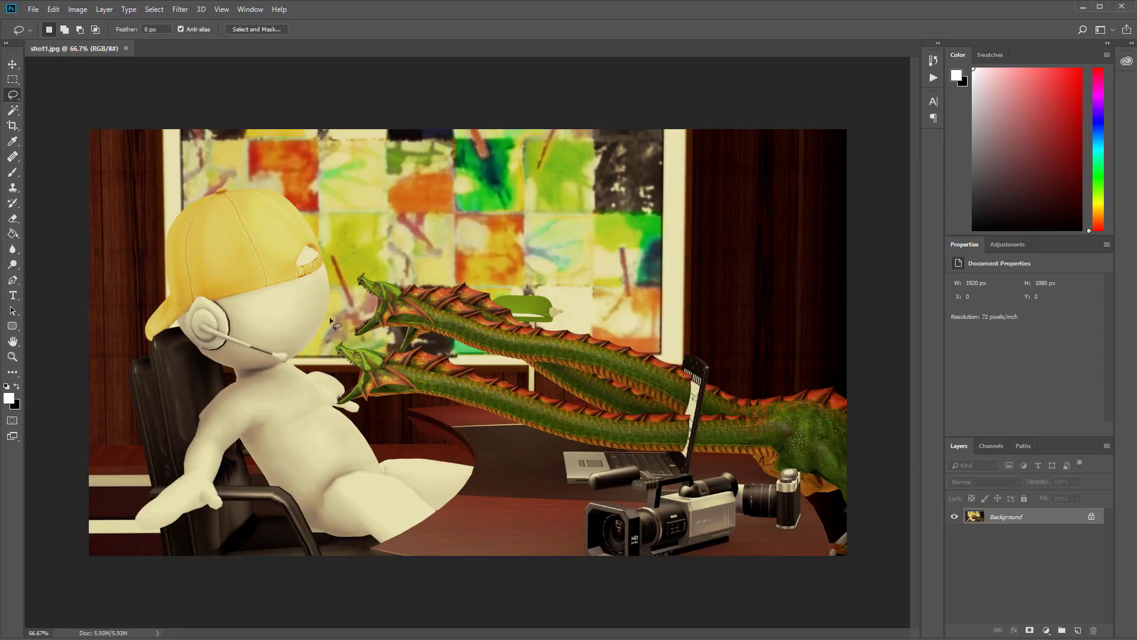
pyautogui.moveTo(88, 256); pyautogui.dragTo(249, 237)
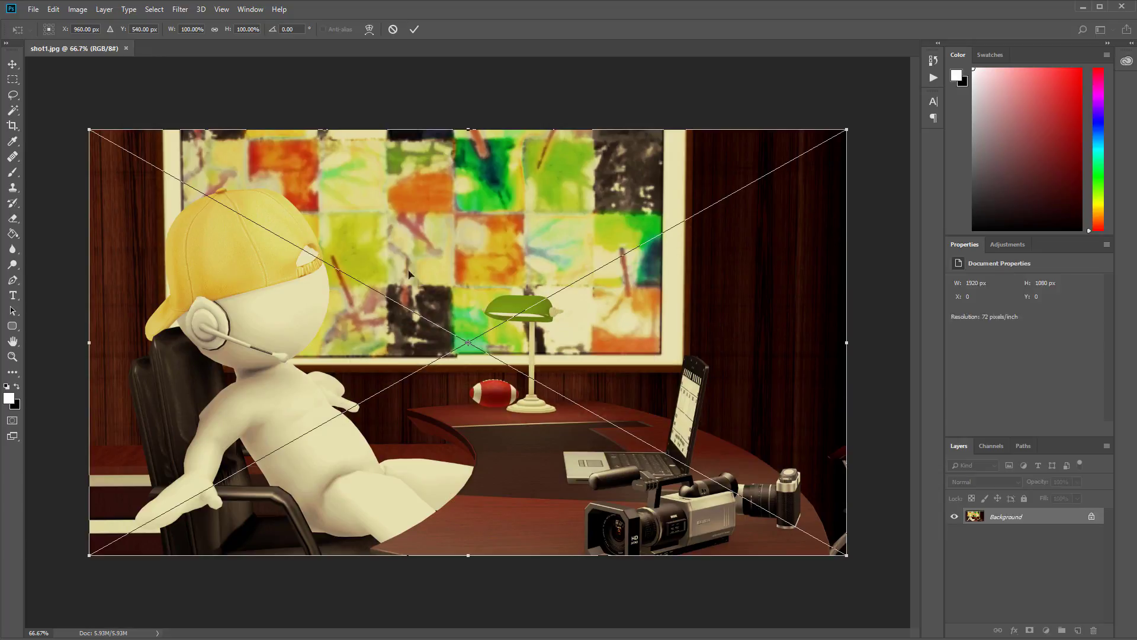
pyautogui.click(414, 29)
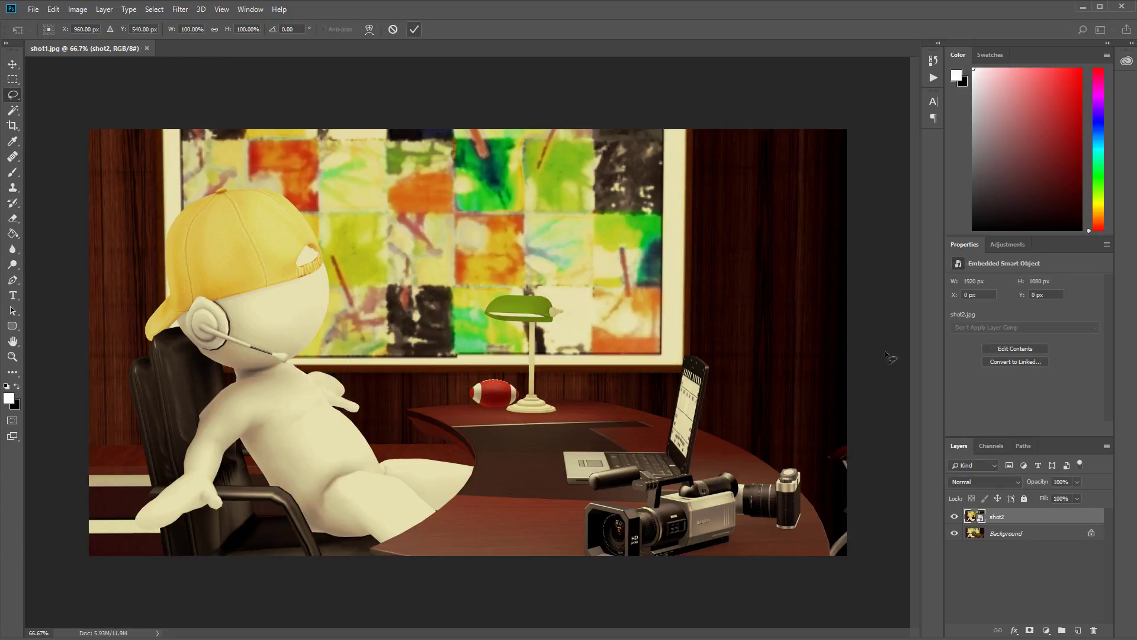
pyautogui.rightClick(1036, 519)
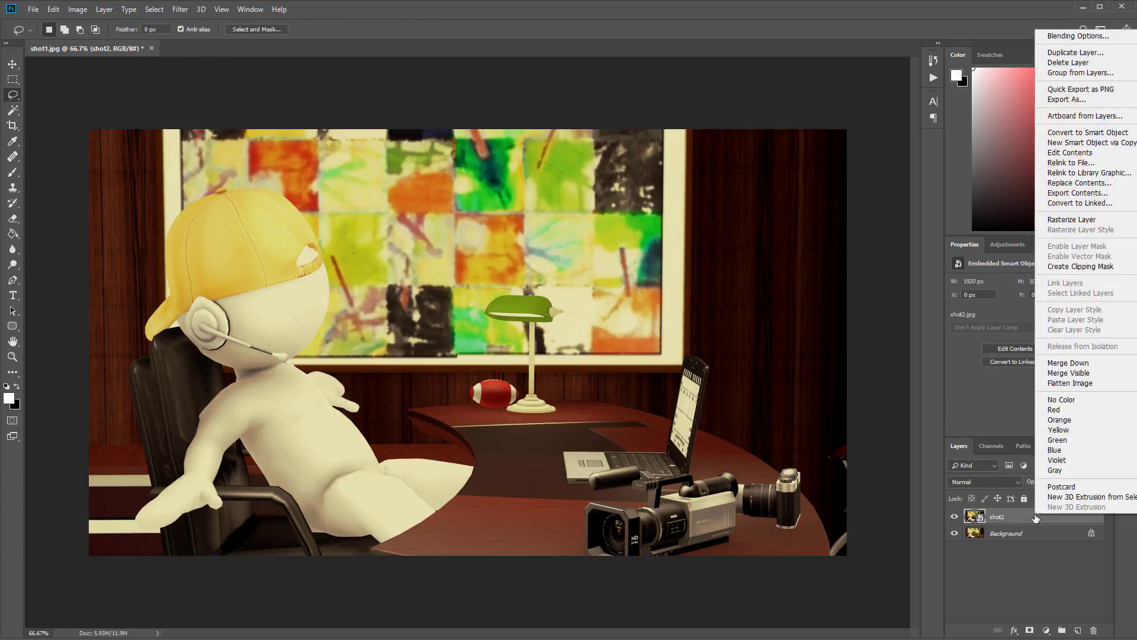
pyautogui.click(1062, 228)
# - Cut the left 1458 px of shot2 and erase its edge where the neck meets the laptop
pyautogui.click(12, 80)
pyautogui.moveTo(65, 96); pyautogui.dragTo(664, 625)
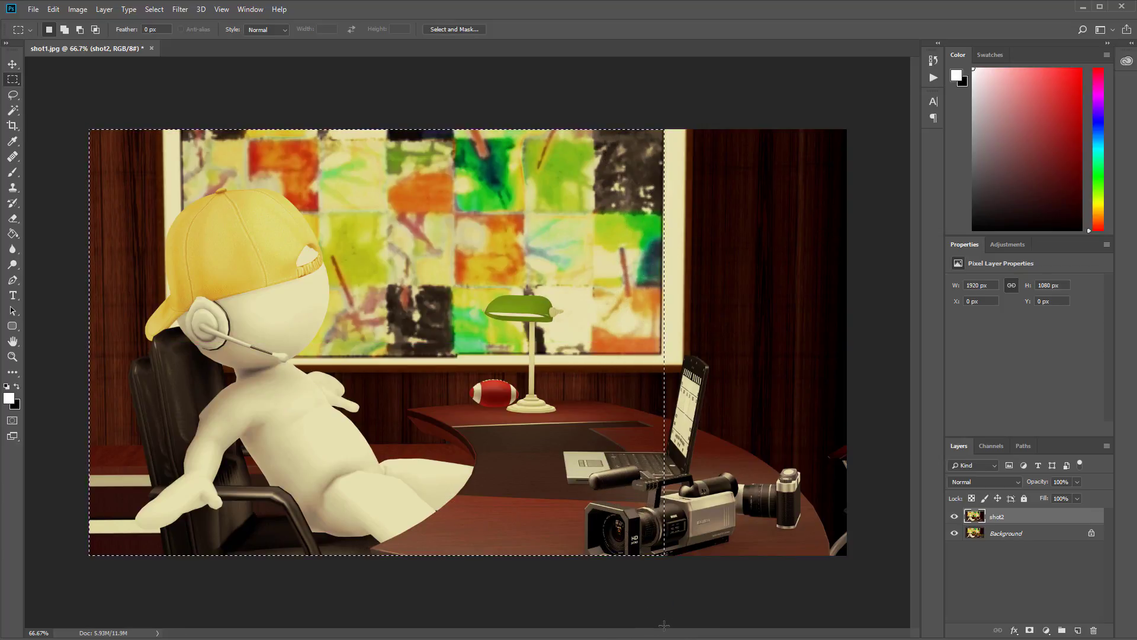
pyautogui.hotkey('ctrl', 'x')
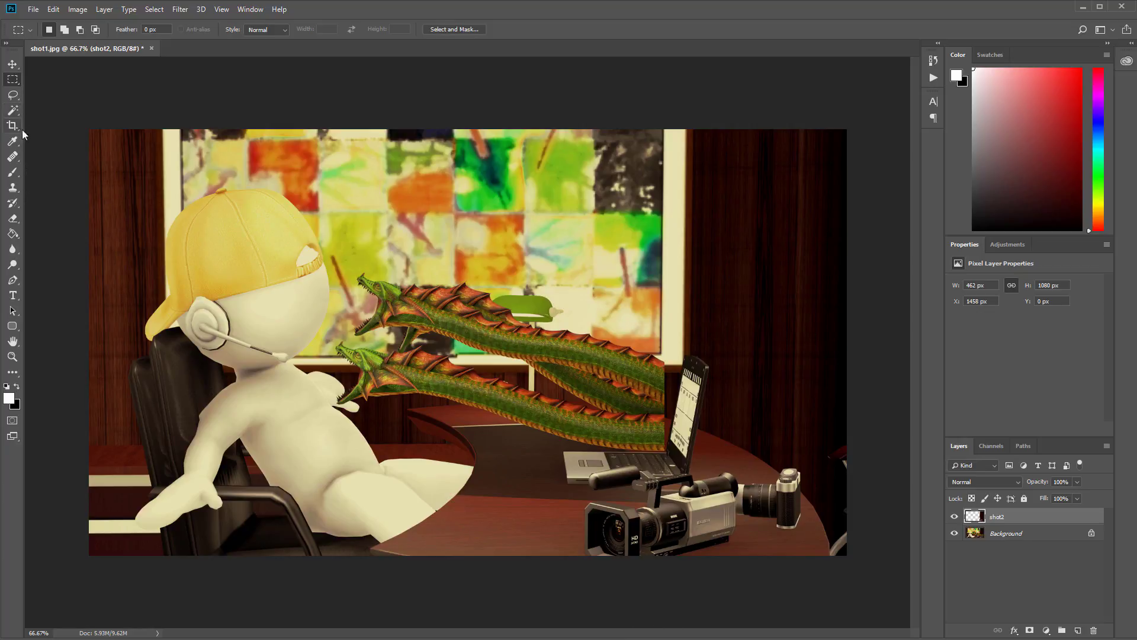
pyautogui.click(12, 218)
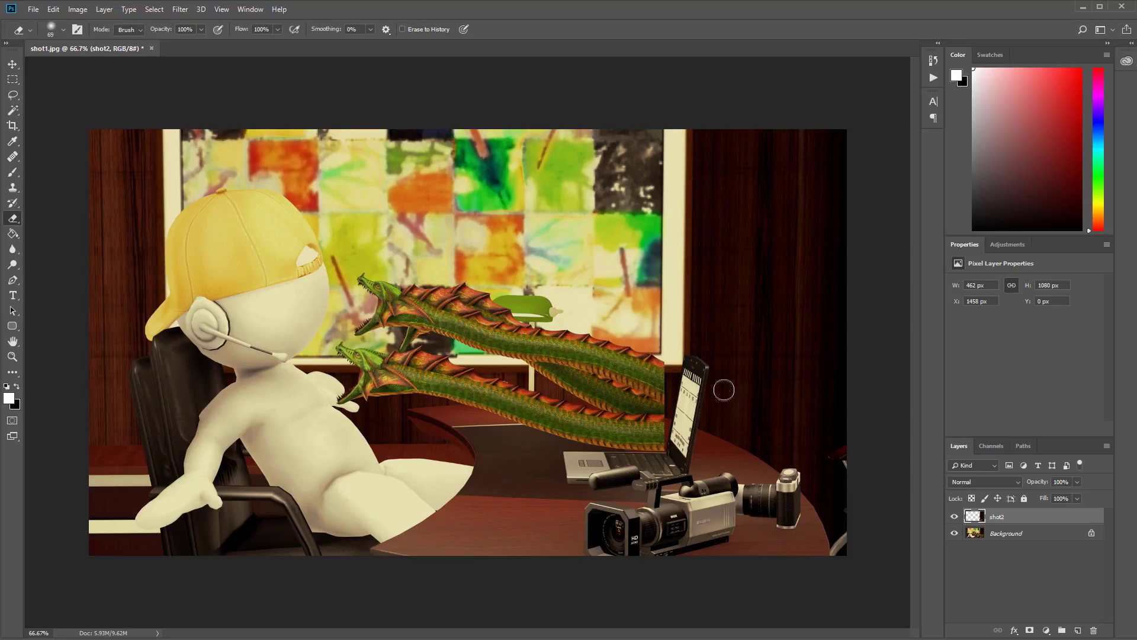
pyautogui.moveTo(661, 441)
pyautogui.mouseDown()
pyautogui.moveTo(673, 370)
pyautogui.moveTo(661, 396)
pyautogui.moveTo(663, 423)
pyautogui.moveTo(666, 379)
pyautogui.moveTo(677, 377)
pyautogui.moveTo(668, 442)
pyautogui.moveTo(677, 441)
pyautogui.moveTo(683, 389)
pyautogui.moveTo(667, 444)
pyautogui.moveTo(678, 393)
pyautogui.moveTo(661, 374)
pyautogui.moveTo(664, 425)
pyautogui.mouseUp()
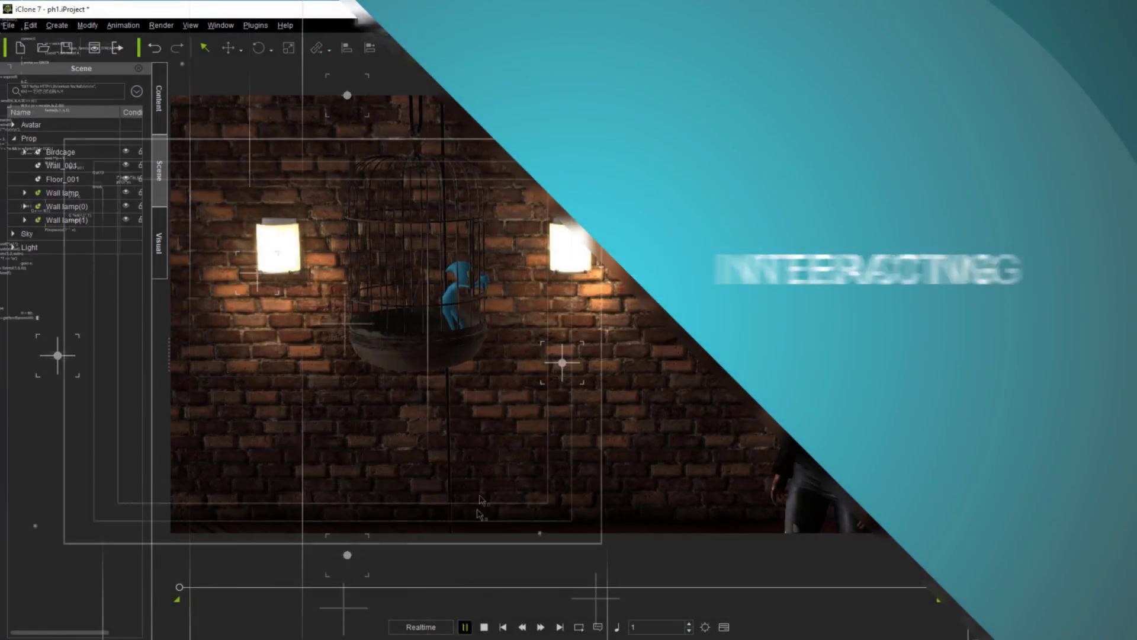
# - Play the brick-wall birdcage animation through and rewind it to the start
pyautogui.press('space')
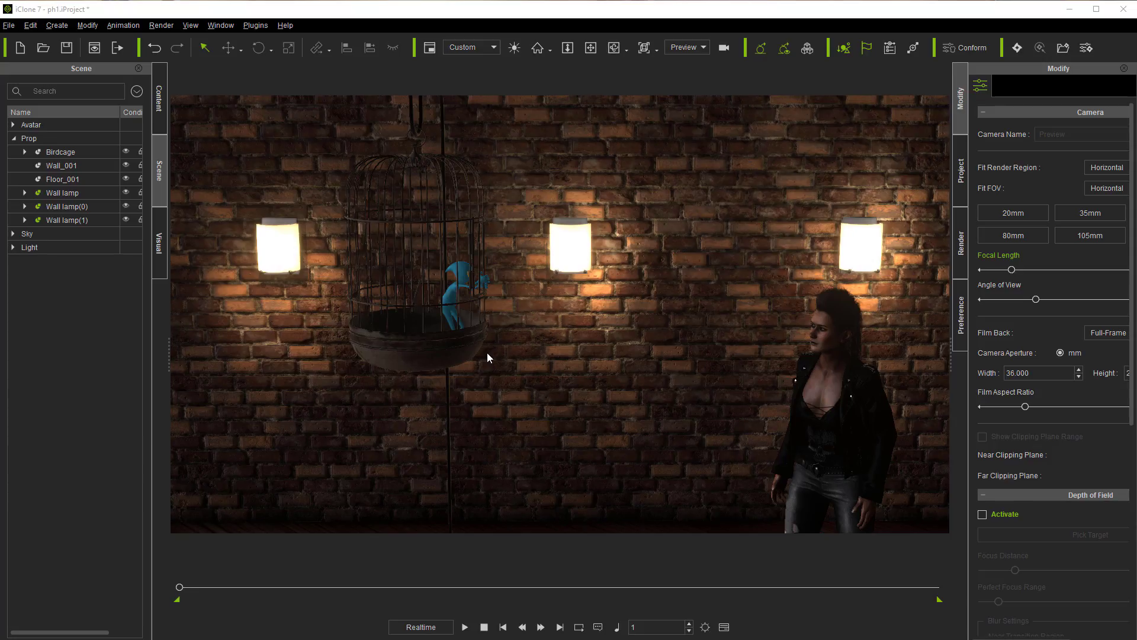
pyautogui.click(465, 626)
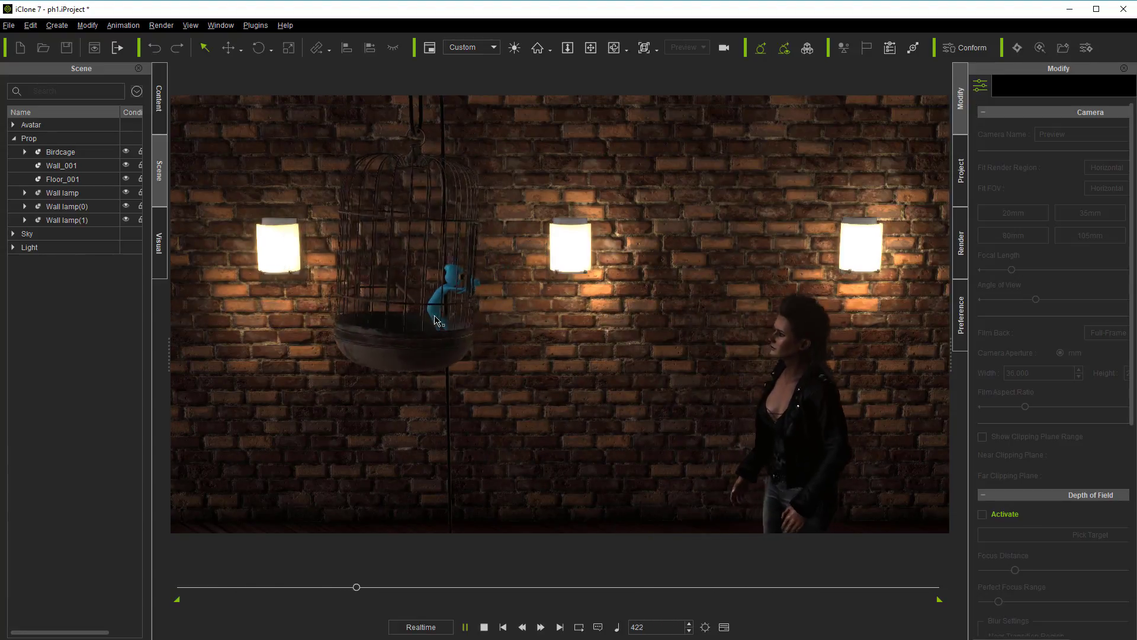
pyautogui.click(485, 628)
pyautogui.click(465, 627)
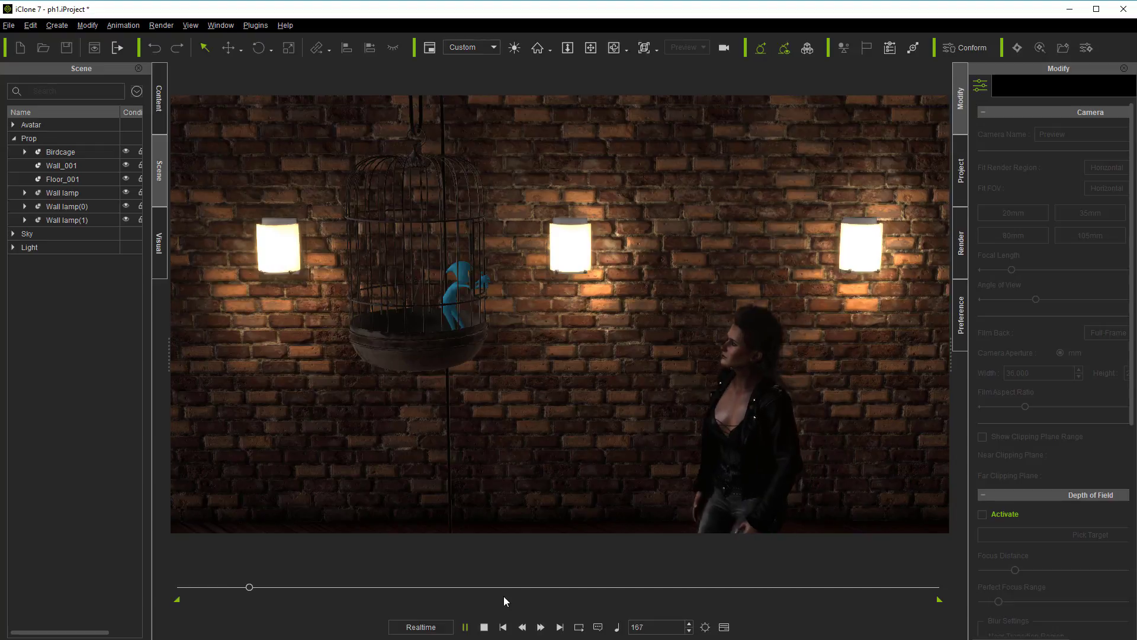
pyautogui.click(484, 627)
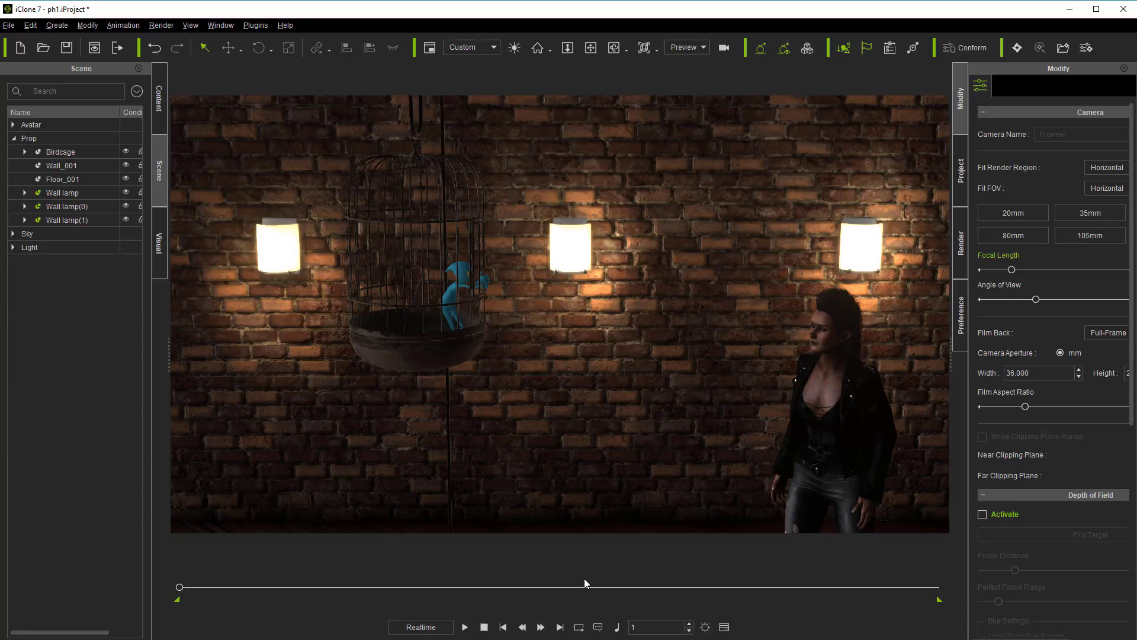
# - Raise the small box beside the woman's hand and replay to check it
pyautogui.moveTo(754, 541); pyautogui.dragTo(828, 491)
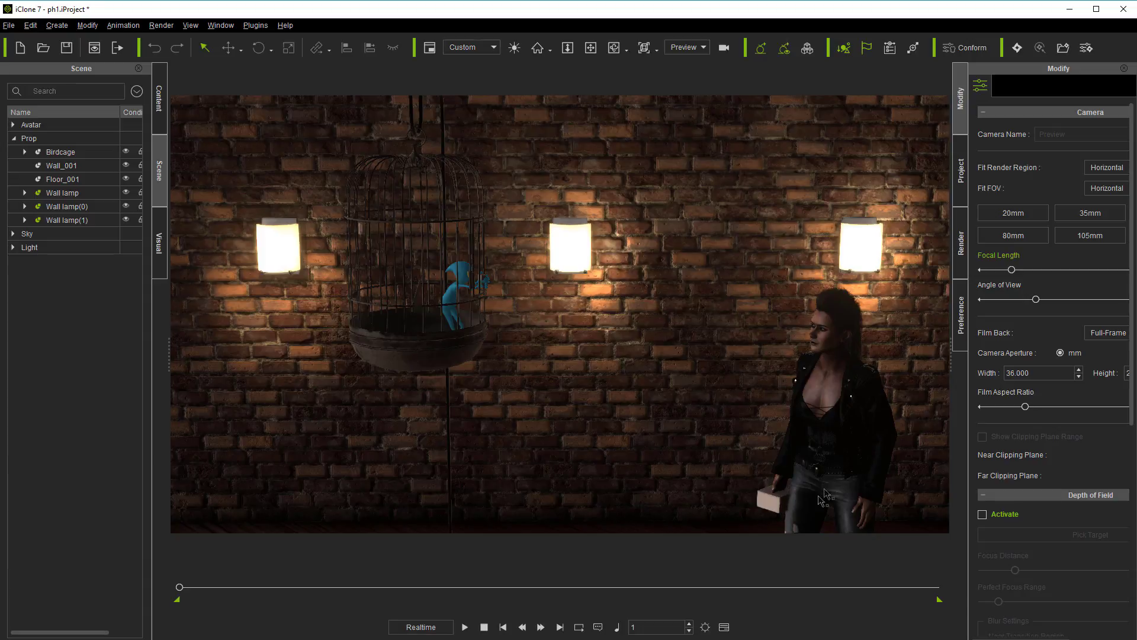
pyautogui.click(466, 627)
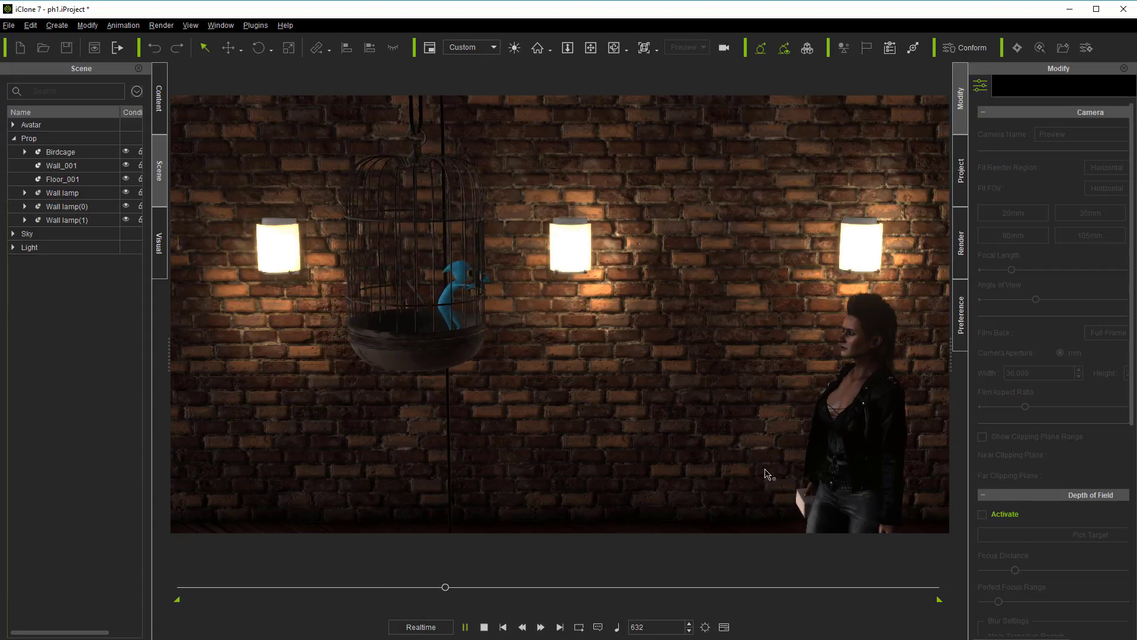
pyautogui.click(484, 628)
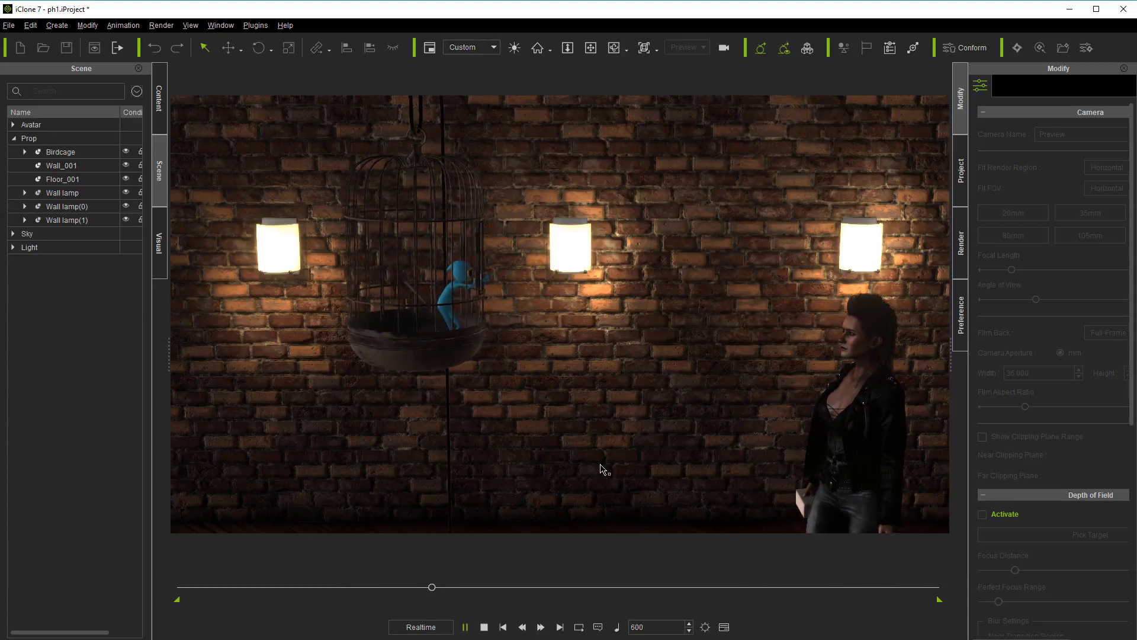
pyautogui.click(484, 629)
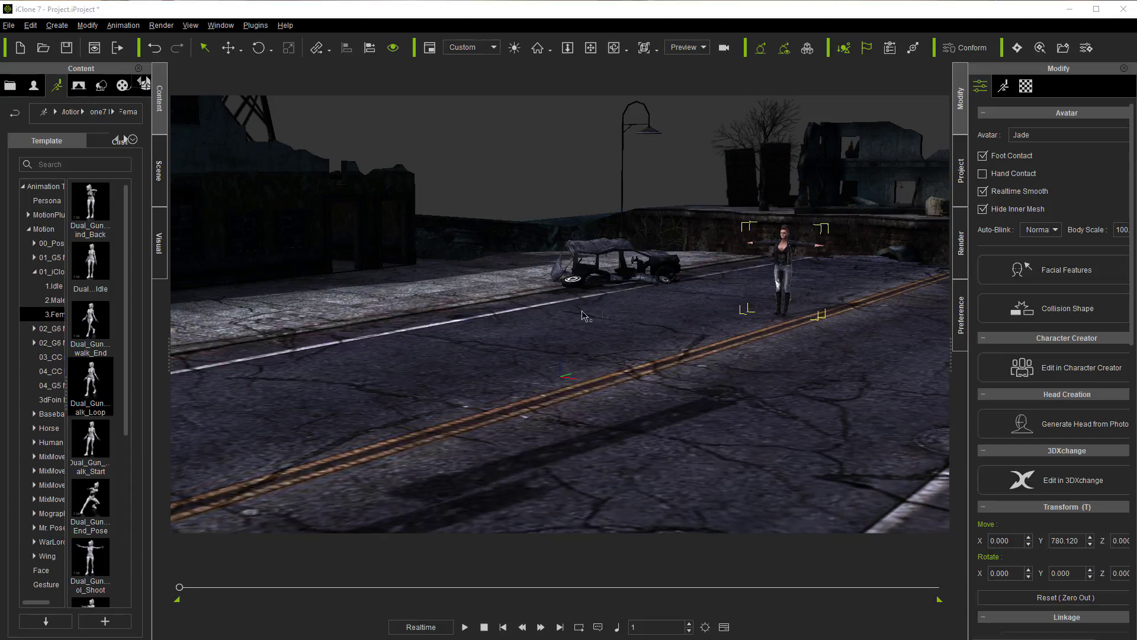
# - Make the character perform MuzDn_Catwalk_Loop and stop playback at frame 202
pyautogui.rightClick(783, 258)
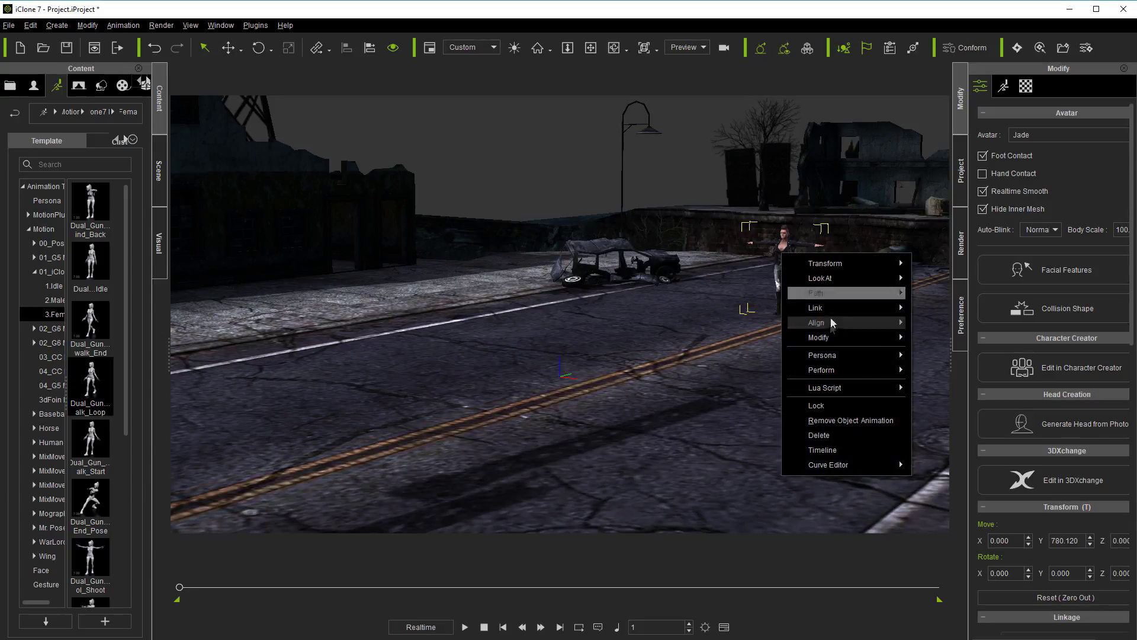
pyautogui.moveTo(833, 360)
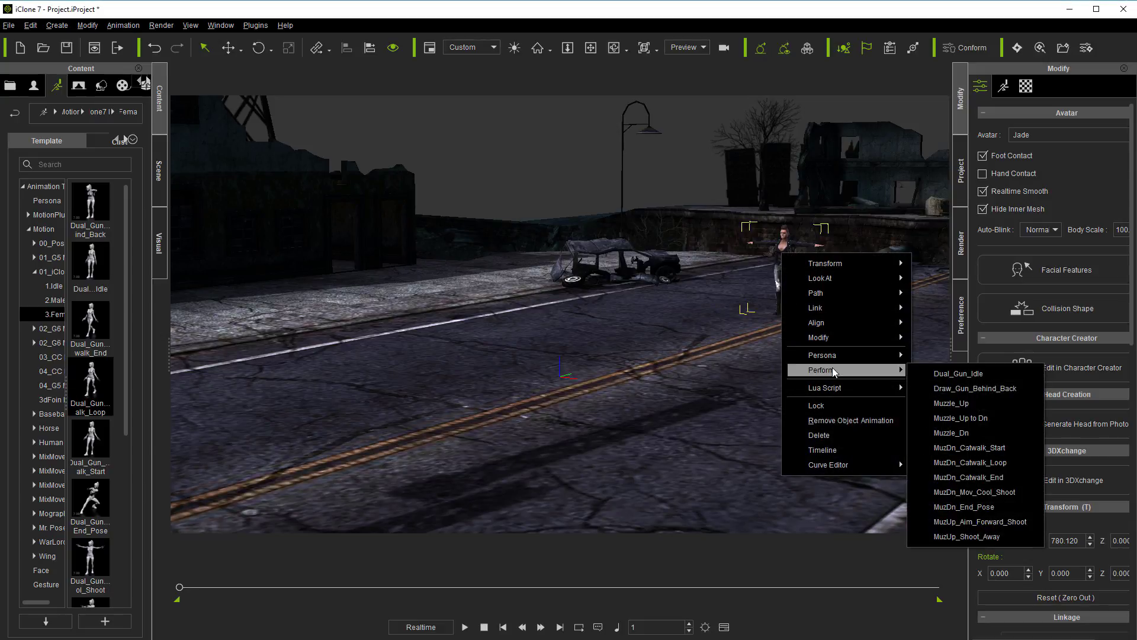
pyautogui.click(1001, 465)
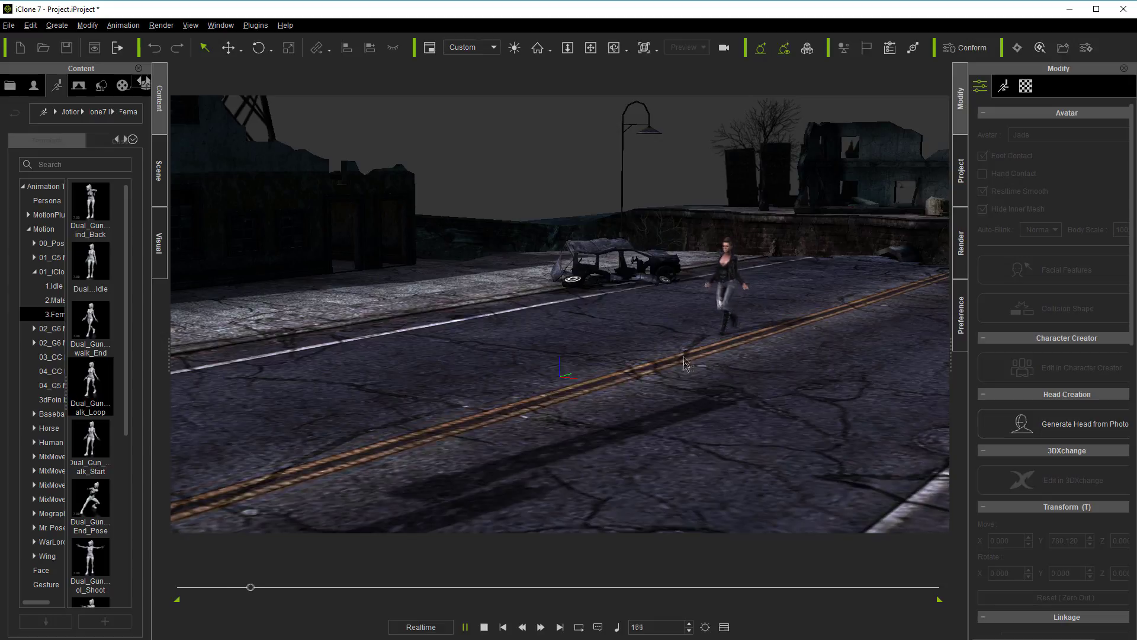
pyautogui.click(647, 342)
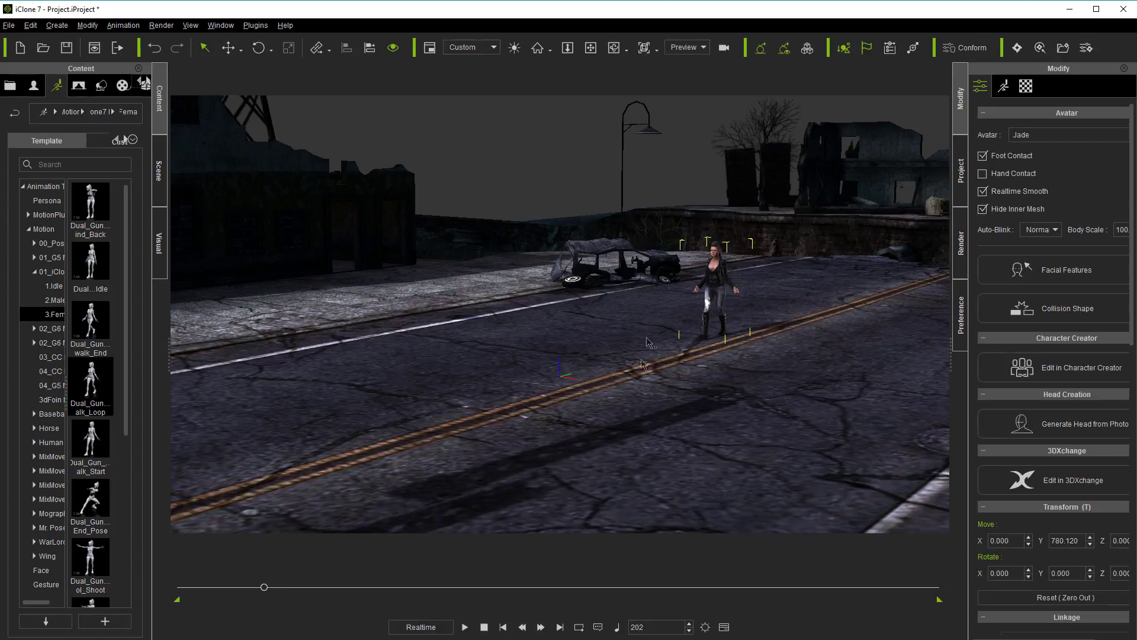
# - Switch the character to the MuzDn_Catwalk_Start motion
pyautogui.rightClick(718, 263)
pyautogui.moveTo(773, 384)
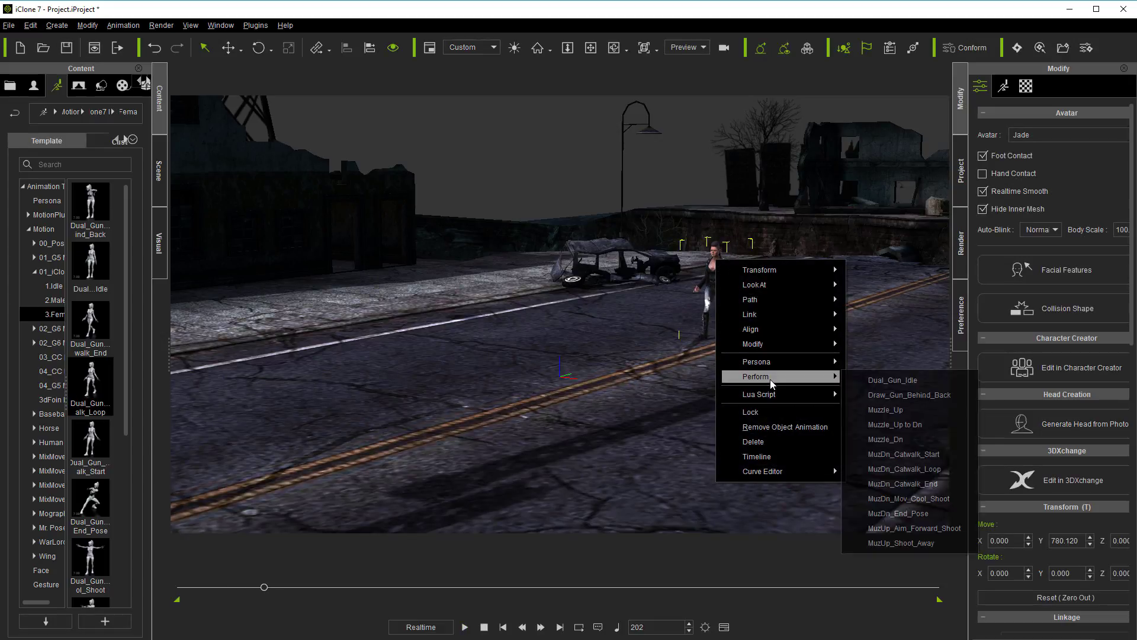
pyautogui.click(904, 469)
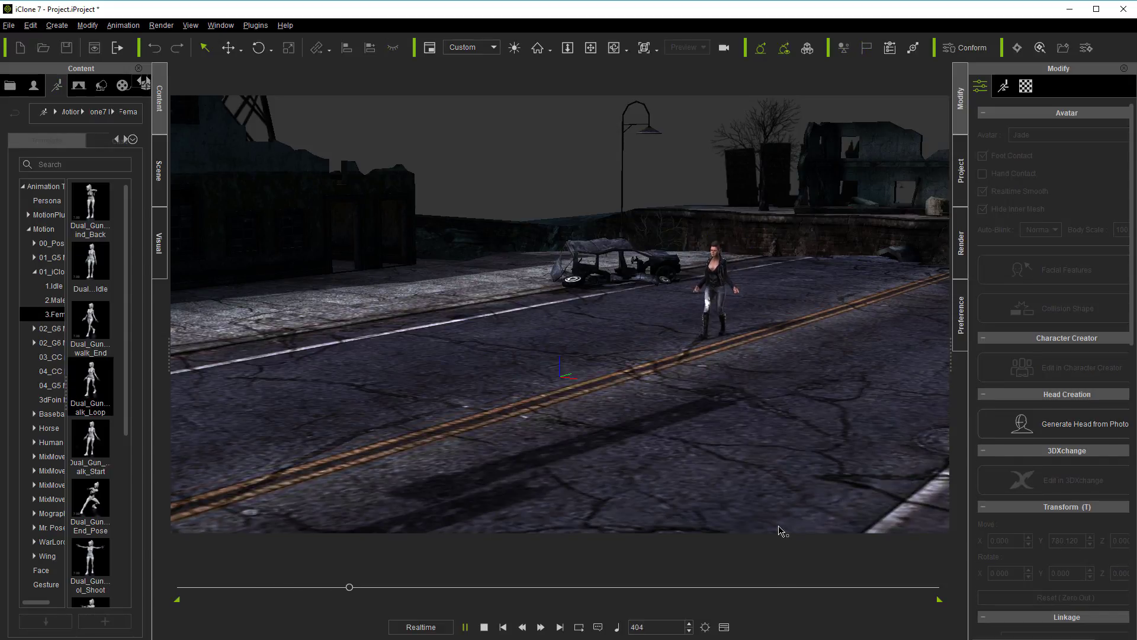
# - Reset the character to her T-pose and apply a Dual_Gun walk_Loop, previewing to frame 605
pyautogui.press('space')
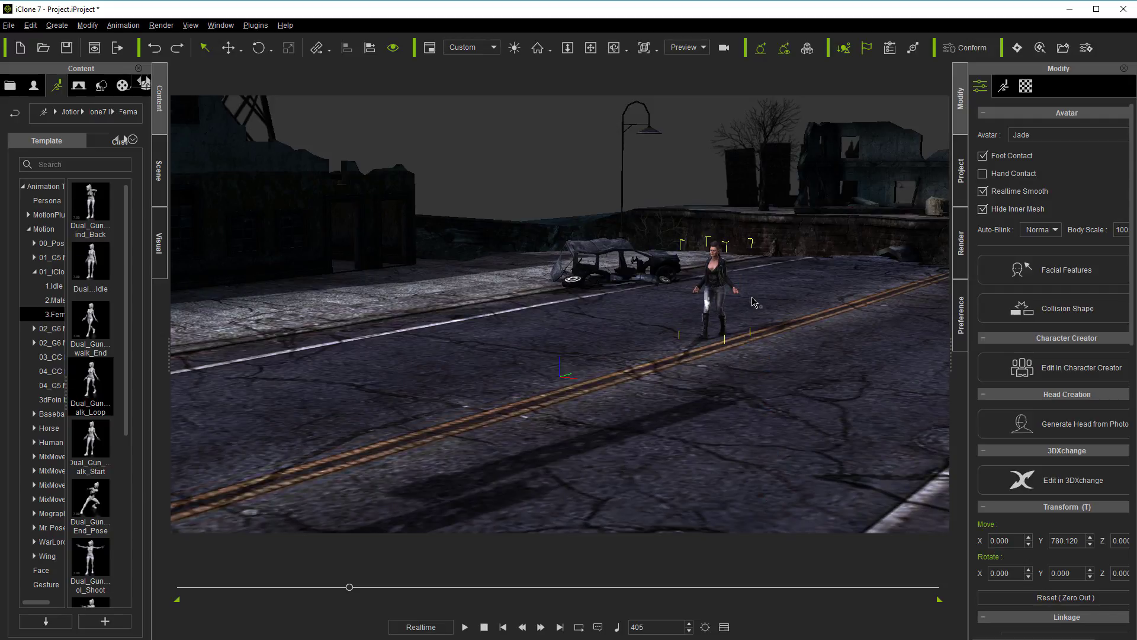
pyautogui.hotkey('ctrl', 'z')
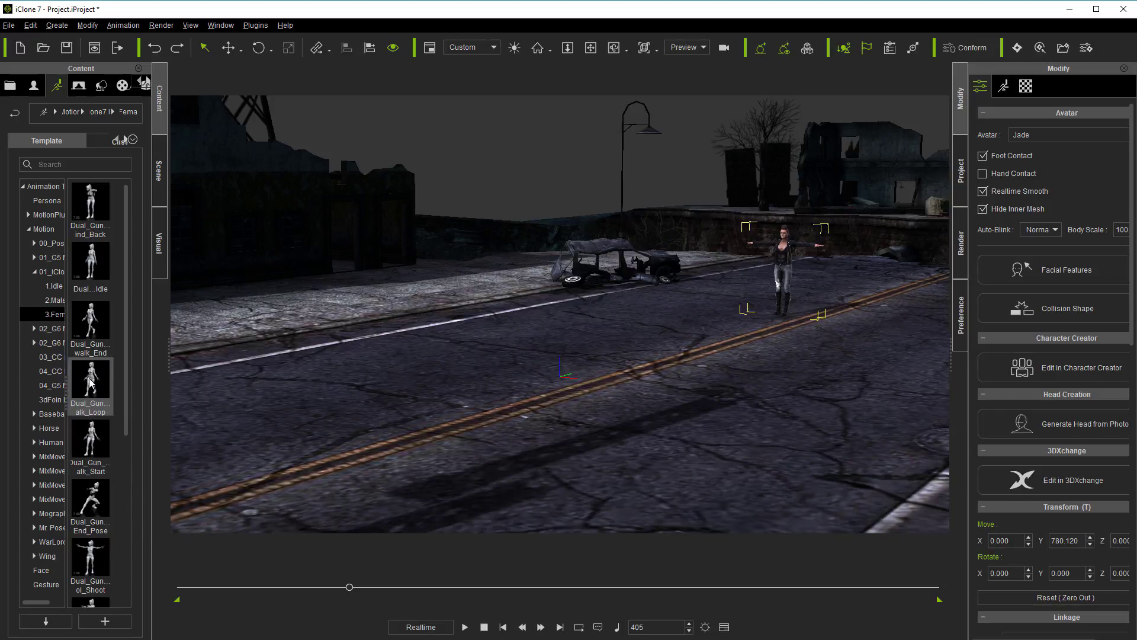
pyautogui.moveTo(90, 388); pyautogui.dragTo(785, 255)
pyautogui.press('space')
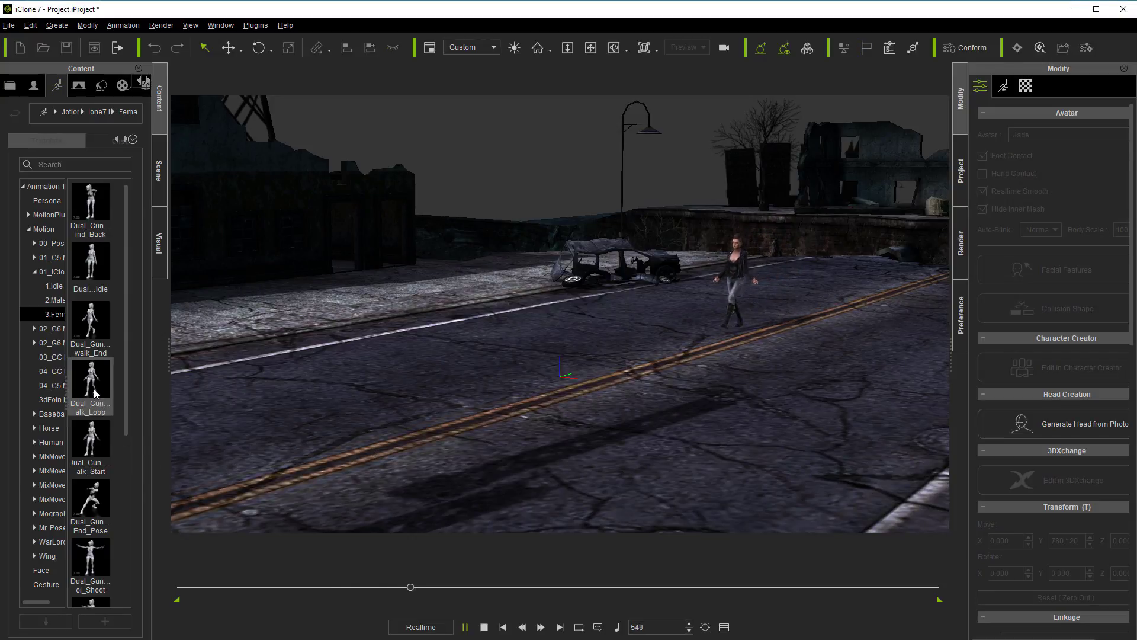
pyautogui.press('space')
# - Chain two more walk loops, stopping at frames 806 and 1007, then scrub to frame 1187
pyautogui.moveTo(94, 389); pyautogui.dragTo(711, 259)
pyautogui.press('space')
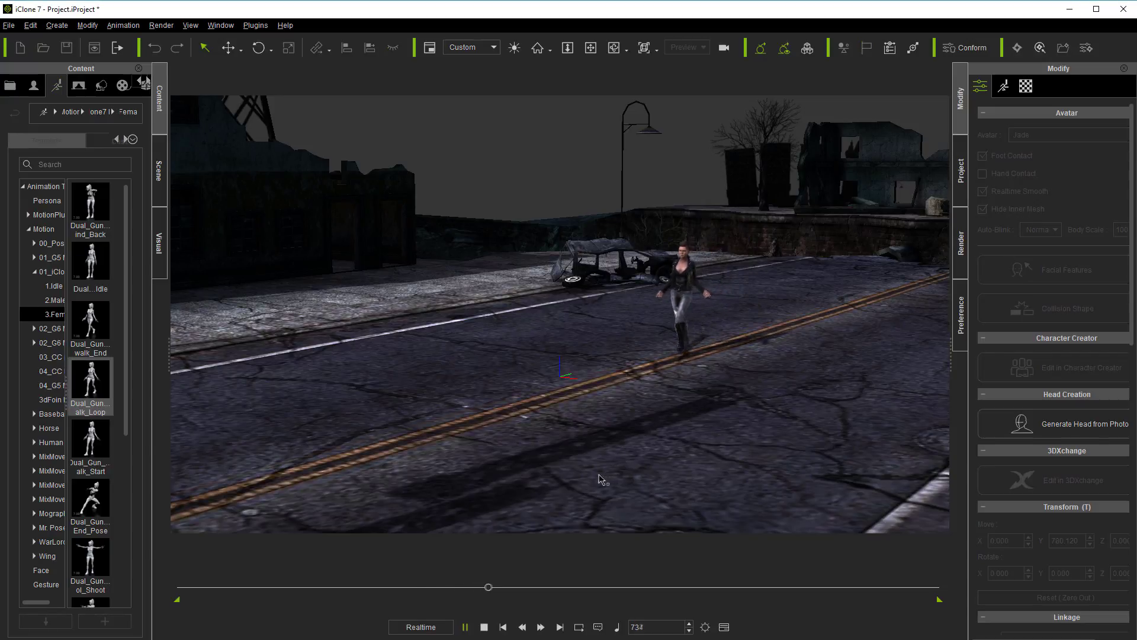
pyautogui.press('space')
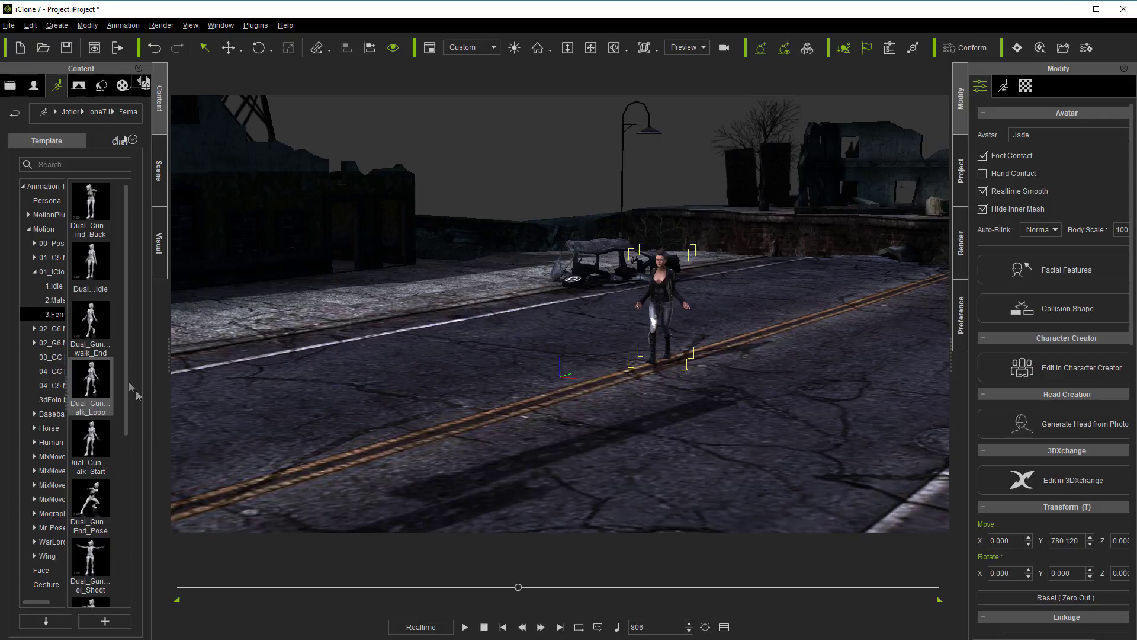
pyautogui.moveTo(87, 392); pyautogui.dragTo(661, 305)
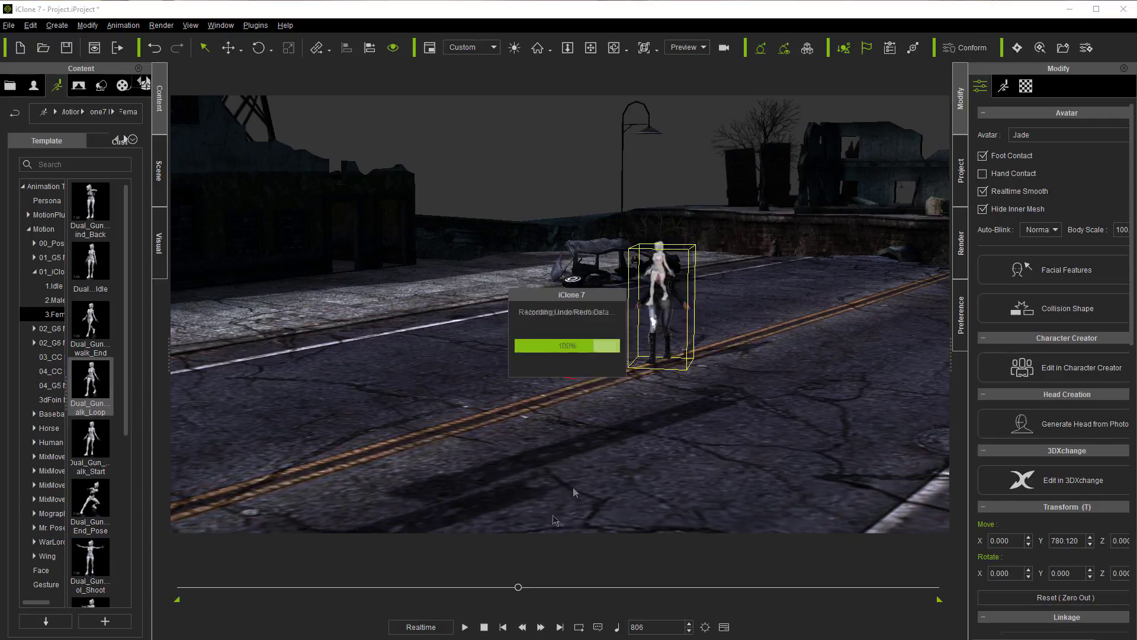
pyautogui.press('space')
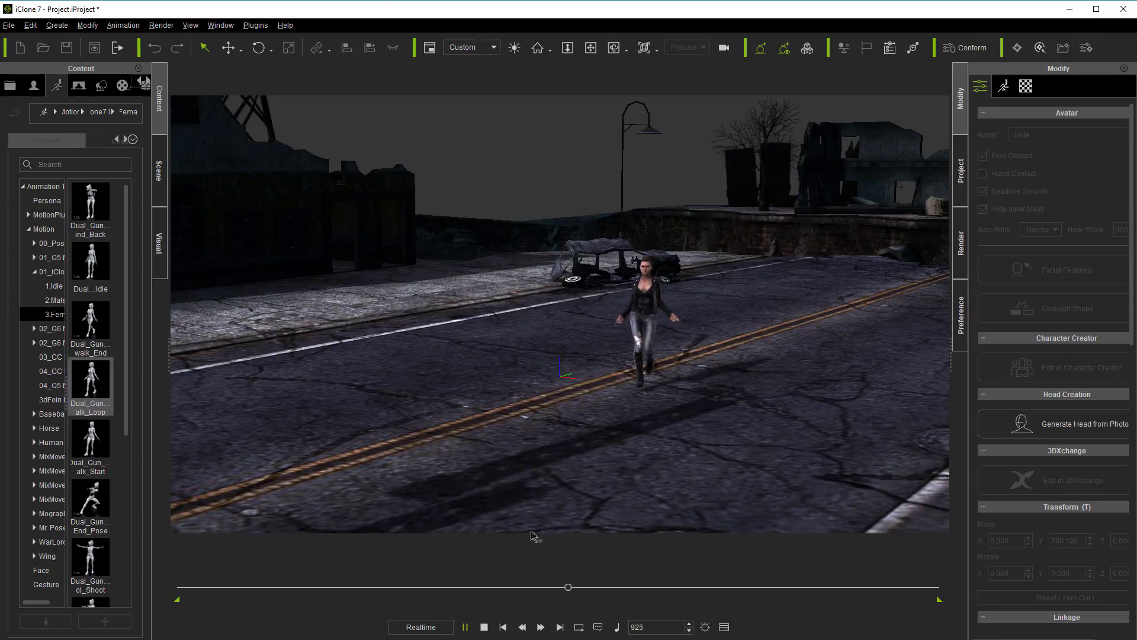
pyautogui.press('space')
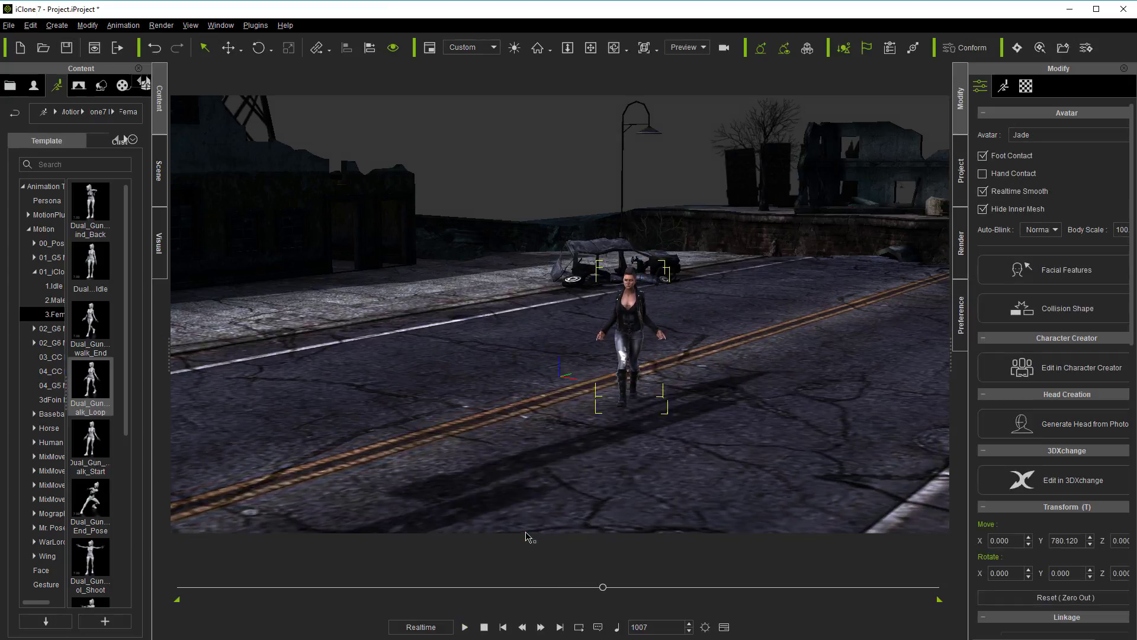
pyautogui.moveTo(604, 588); pyautogui.dragTo(294, 587)
pyautogui.moveTo(440, 579); pyautogui.dragTo(680, 573)
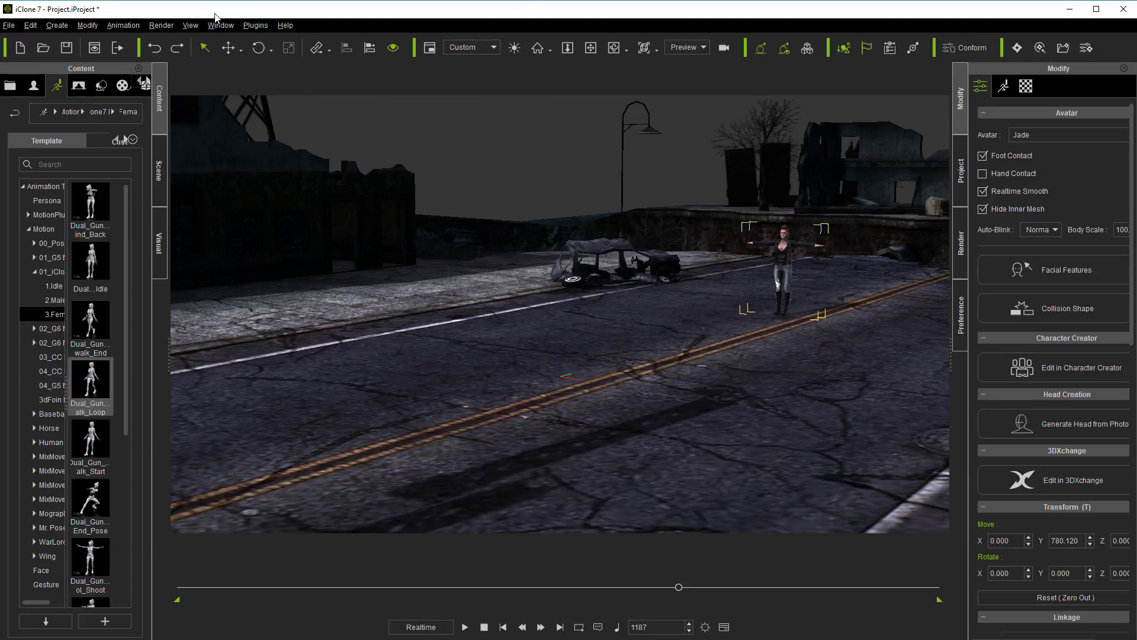
# - Toggle Align to Actor Orientation in the Animation motion settings
pyautogui.click(115, 26)
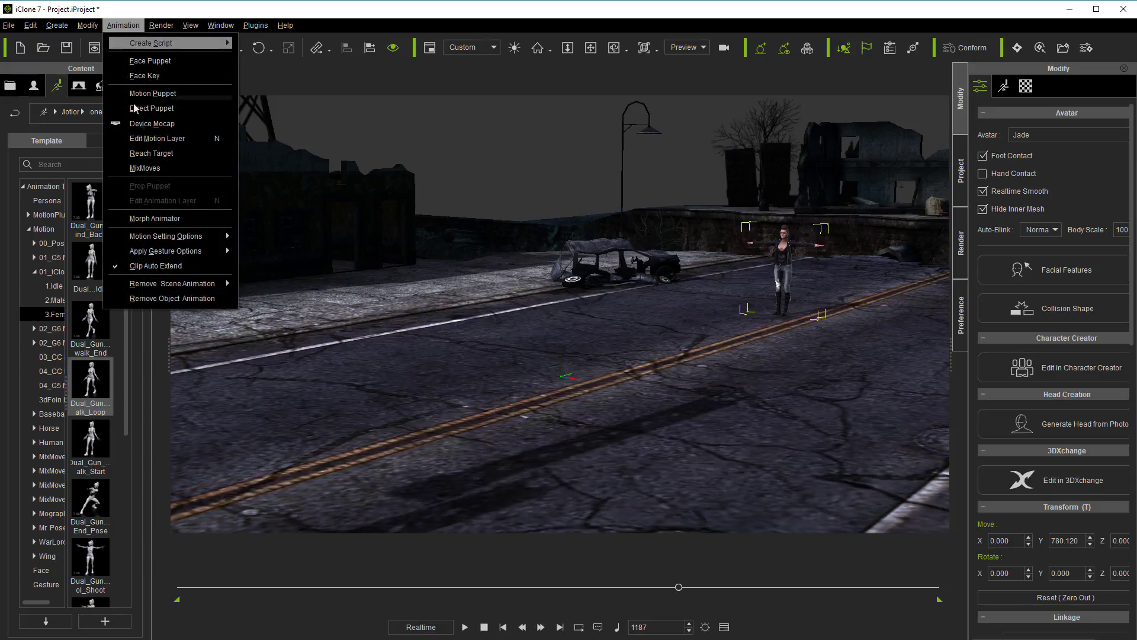
pyautogui.moveTo(176, 237)
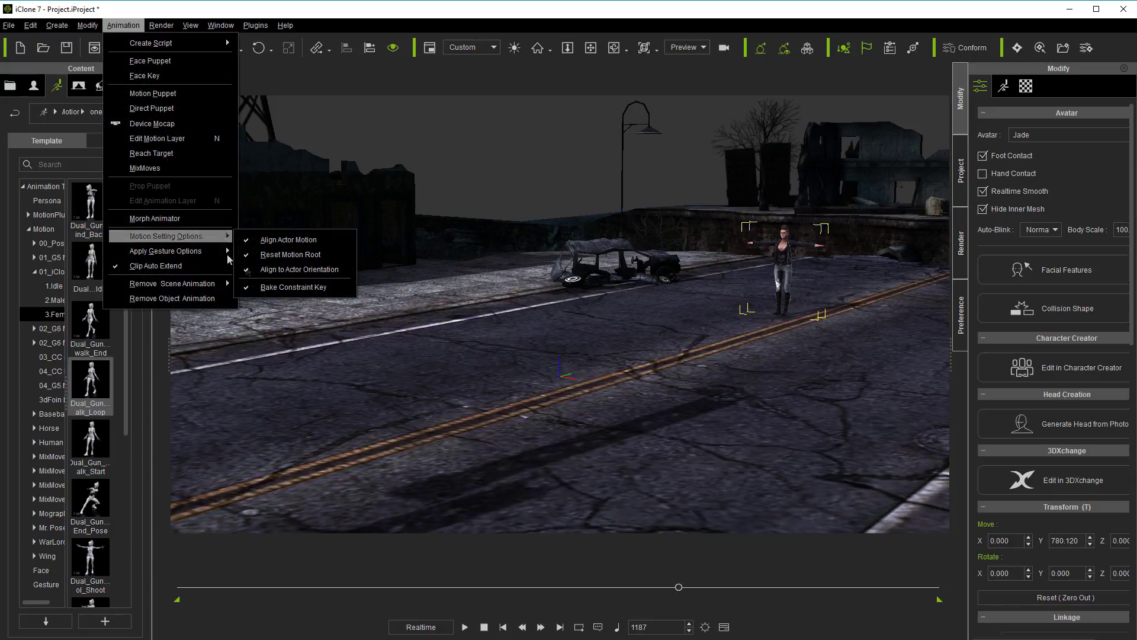
pyautogui.click(257, 269)
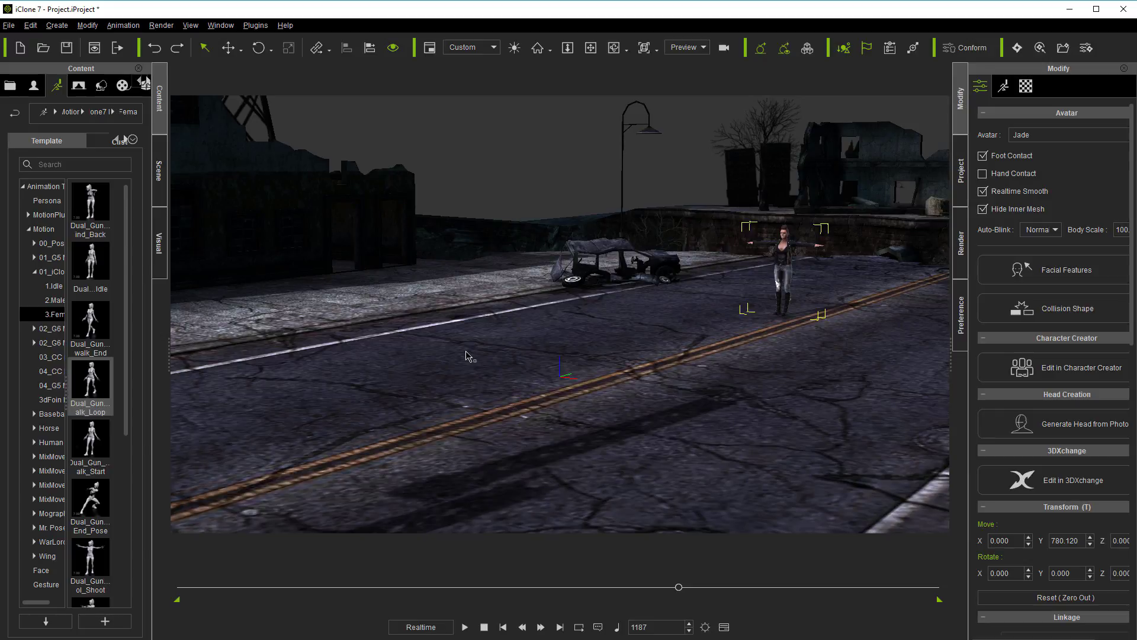
# - Append three more Dual_Gun walk loops, previewing the walk until frame 1790
pyautogui.moveTo(92, 390); pyautogui.dragTo(782, 272)
pyautogui.press('space')
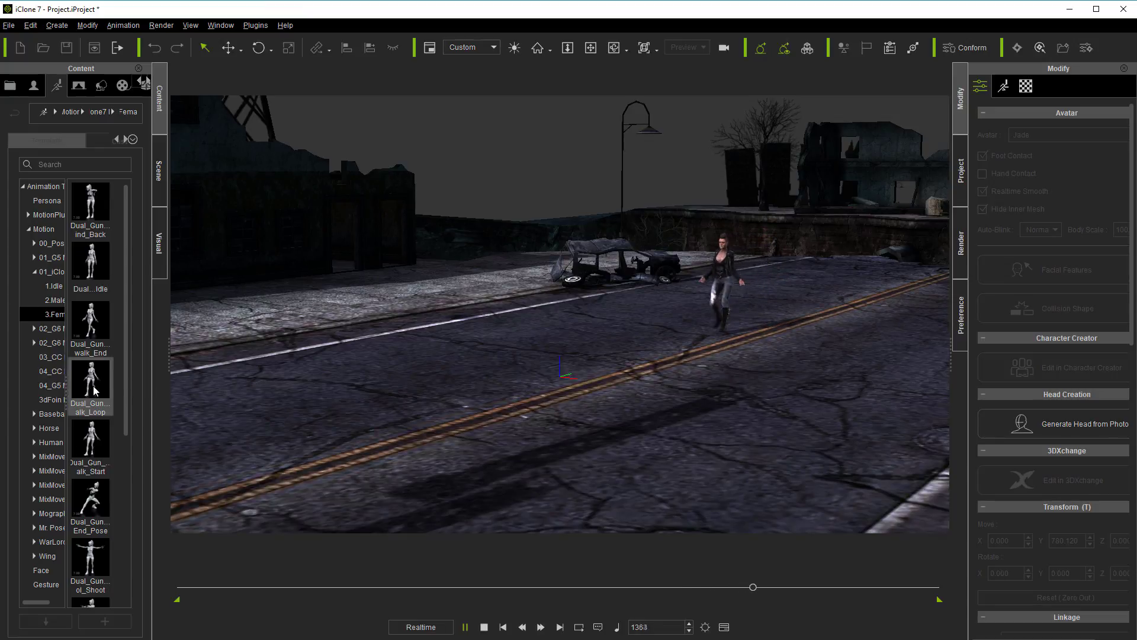
pyautogui.press('space')
pyautogui.moveTo(89, 390); pyautogui.dragTo(717, 302)
pyautogui.press('space')
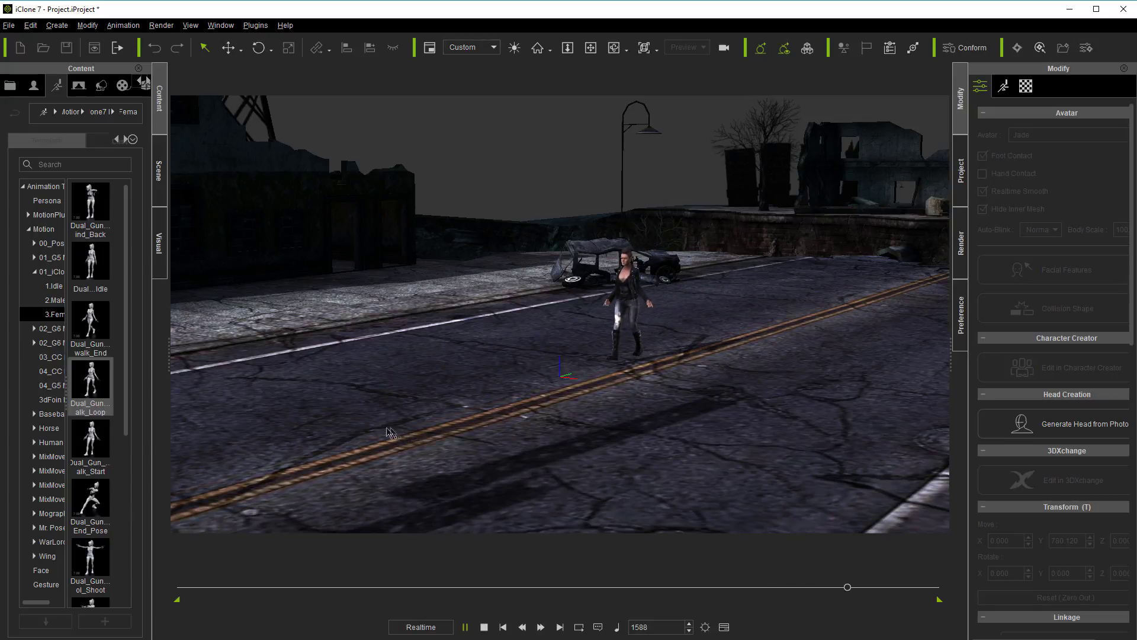
pyautogui.press('space')
pyautogui.moveTo(100, 389); pyautogui.dragTo(622, 305)
pyautogui.press('space')
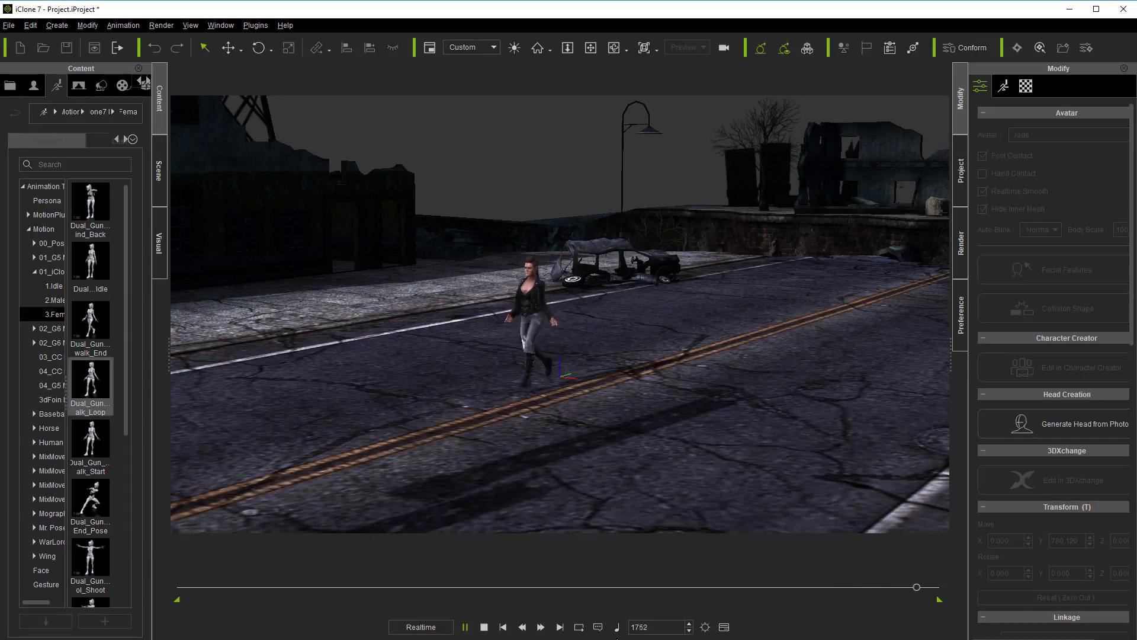
pyautogui.press('space')
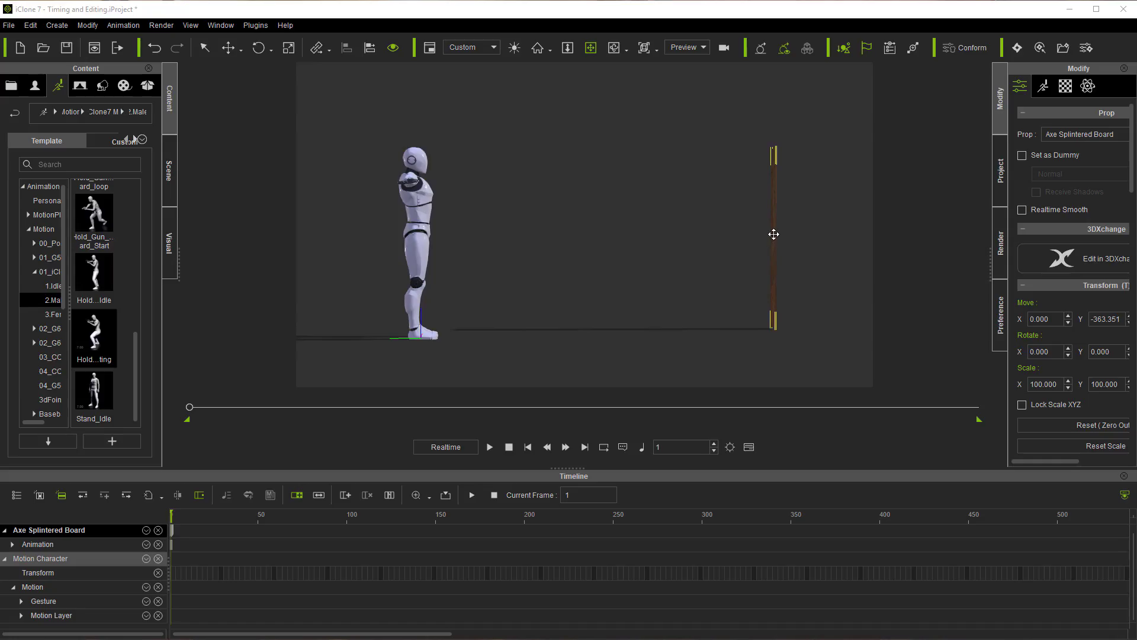
# - Make the board perform Splinter, then stop playback at frame 1
pyautogui.rightClick(773, 234)
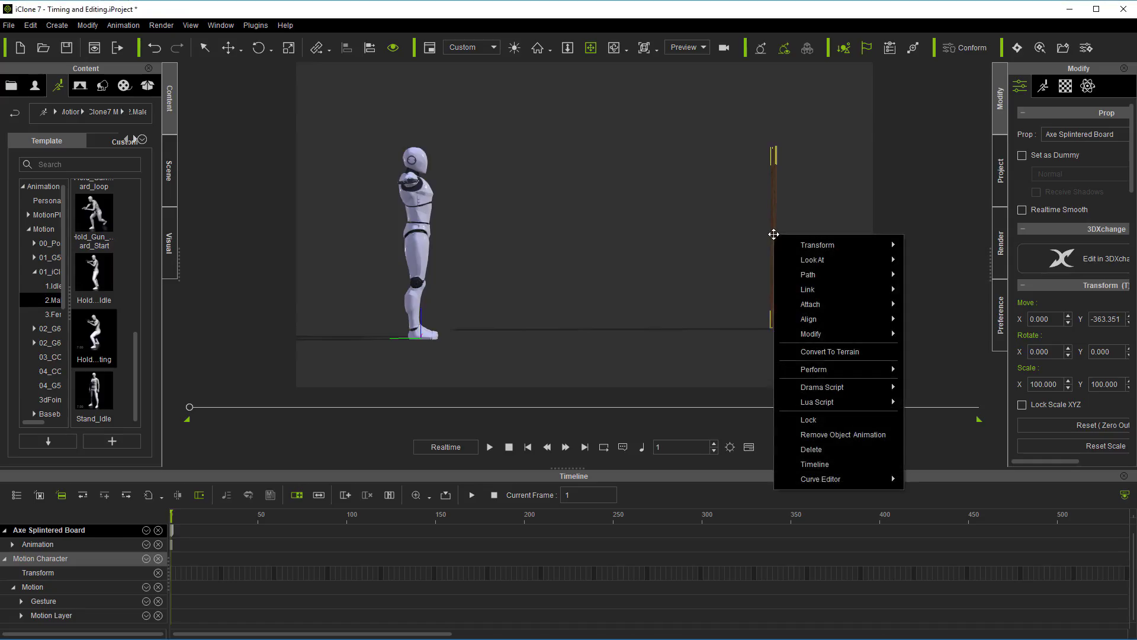
pyautogui.moveTo(855, 371)
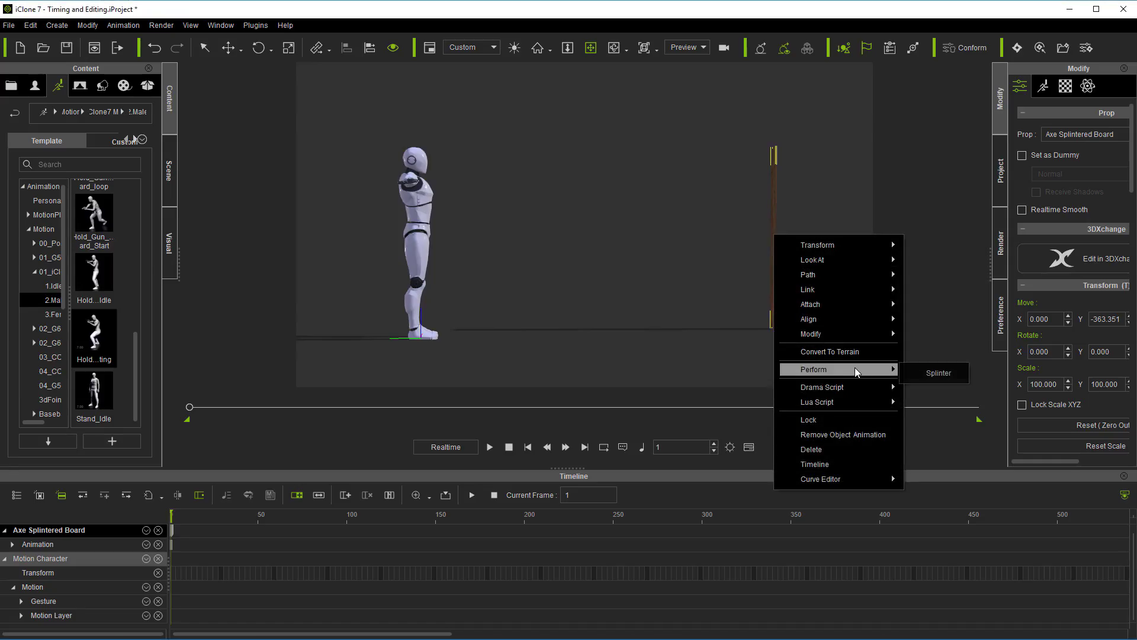
pyautogui.click(937, 373)
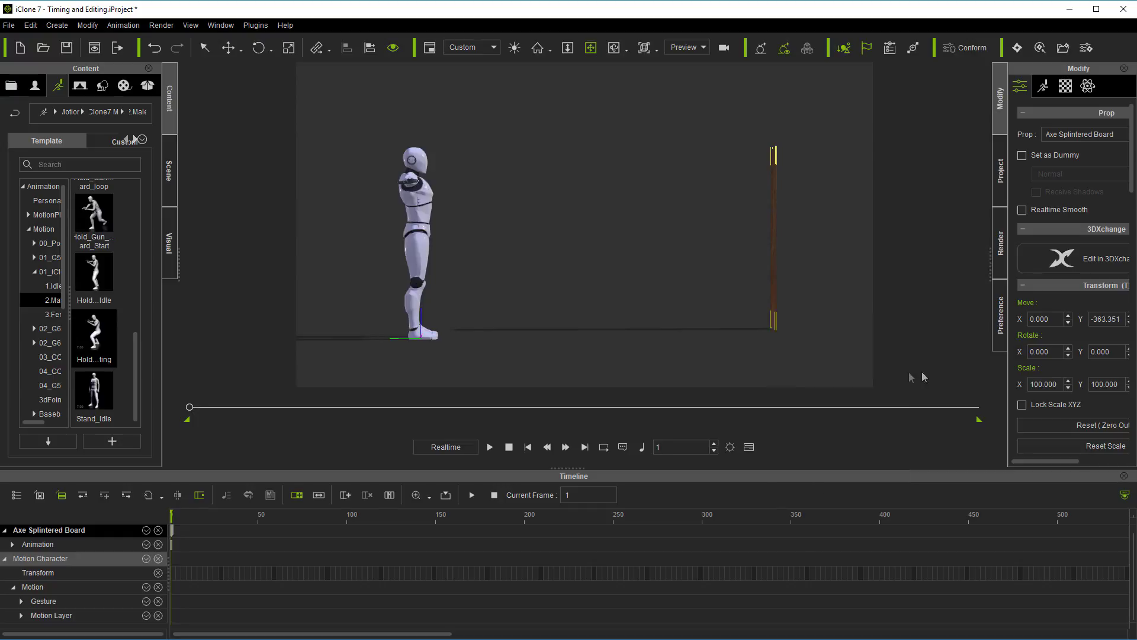
pyautogui.click(509, 446)
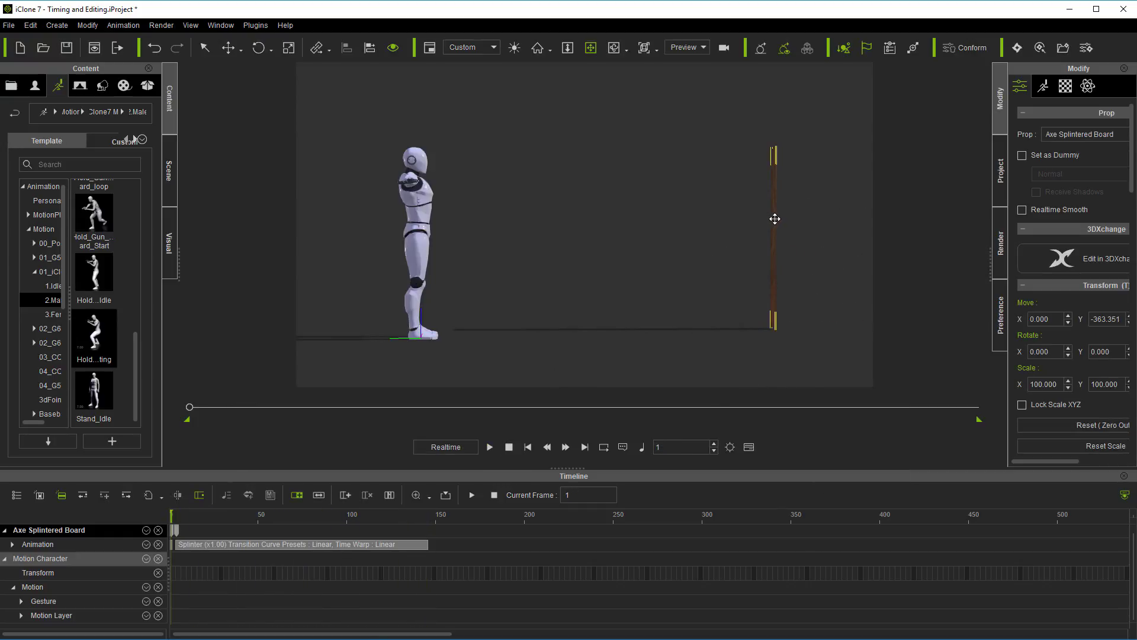
# - Remove the board's object animation and select the robot
pyautogui.rightClick(775, 219)
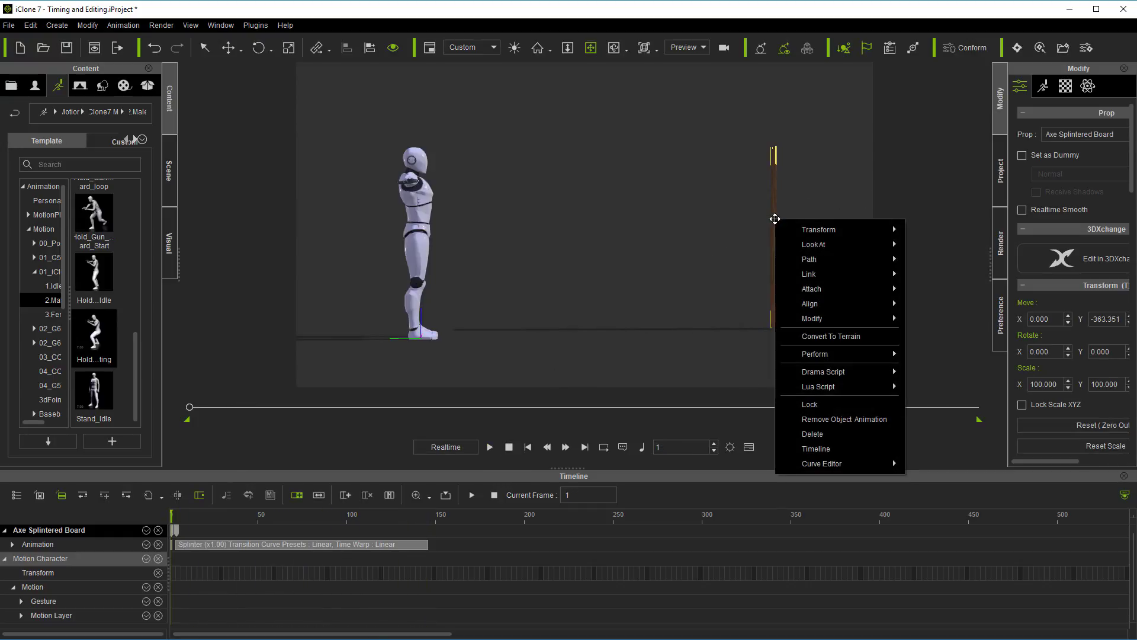
pyautogui.click(832, 419)
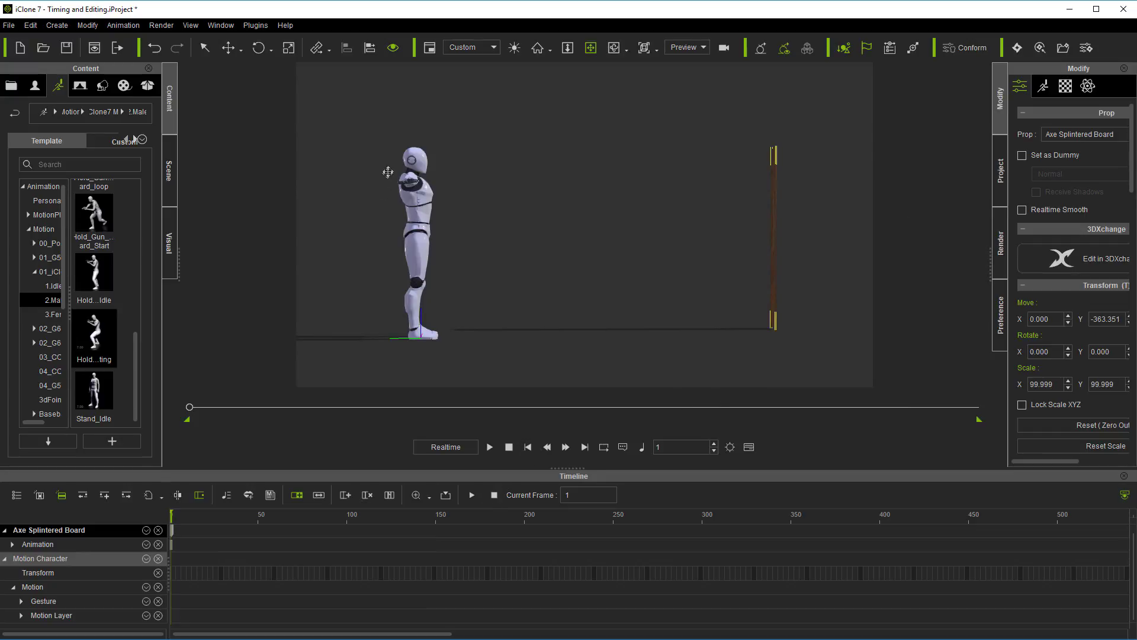
pyautogui.click(421, 207)
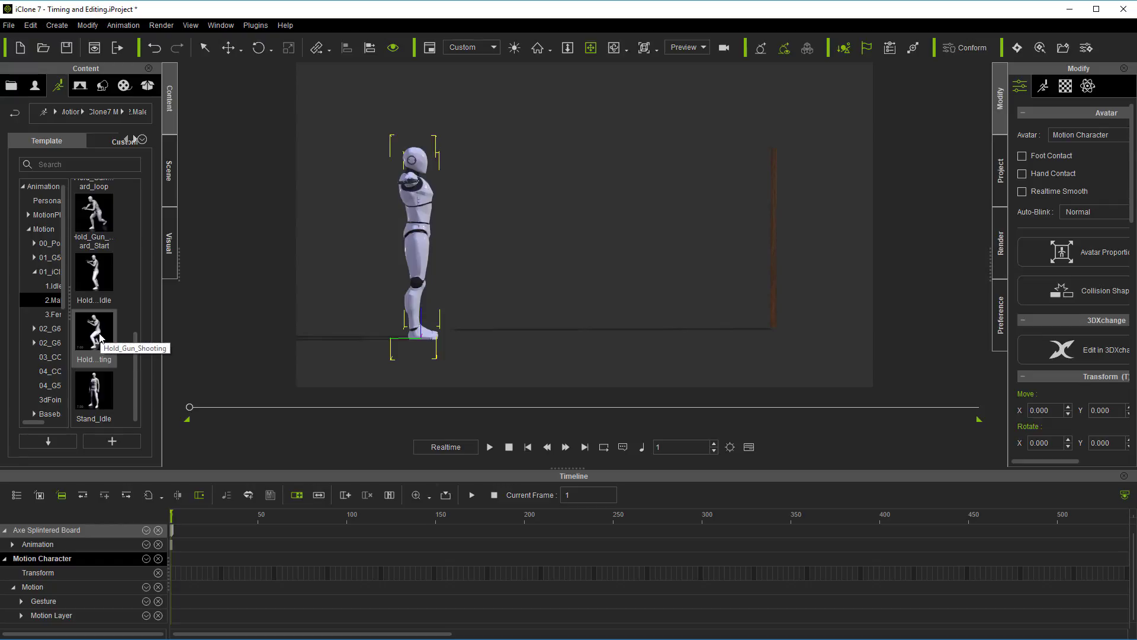
# - Drop Hold_Gun_Shooting onto the robot, scrub to about frame 47, and select the axe board
pyautogui.moveTo(99, 341); pyautogui.dragTo(471, 209)
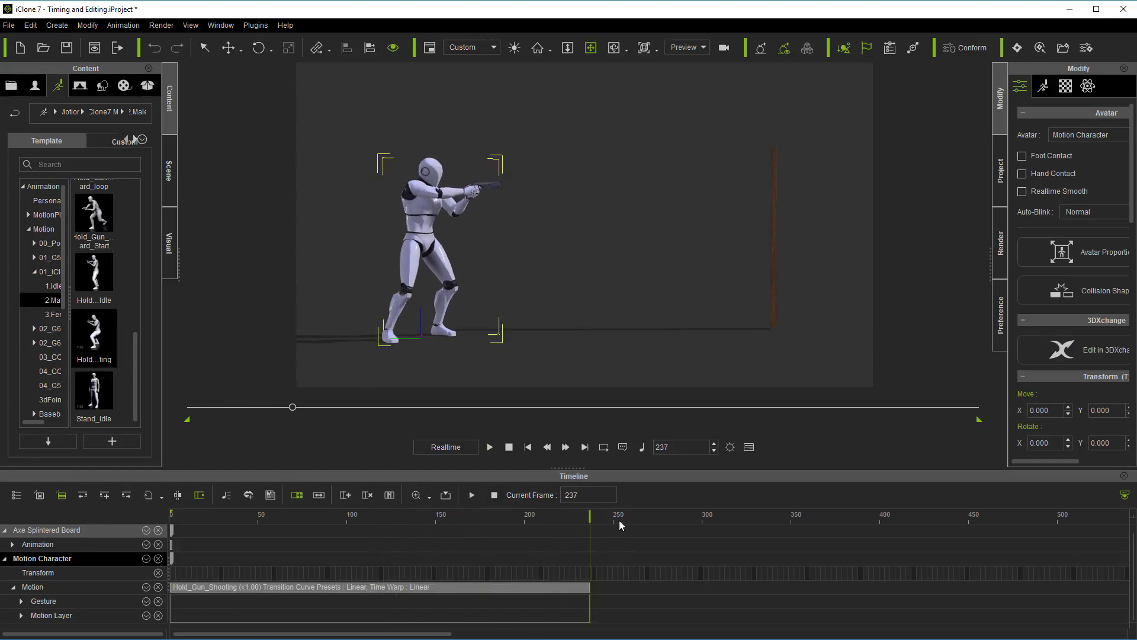
pyautogui.moveTo(589, 518); pyautogui.dragTo(247, 536)
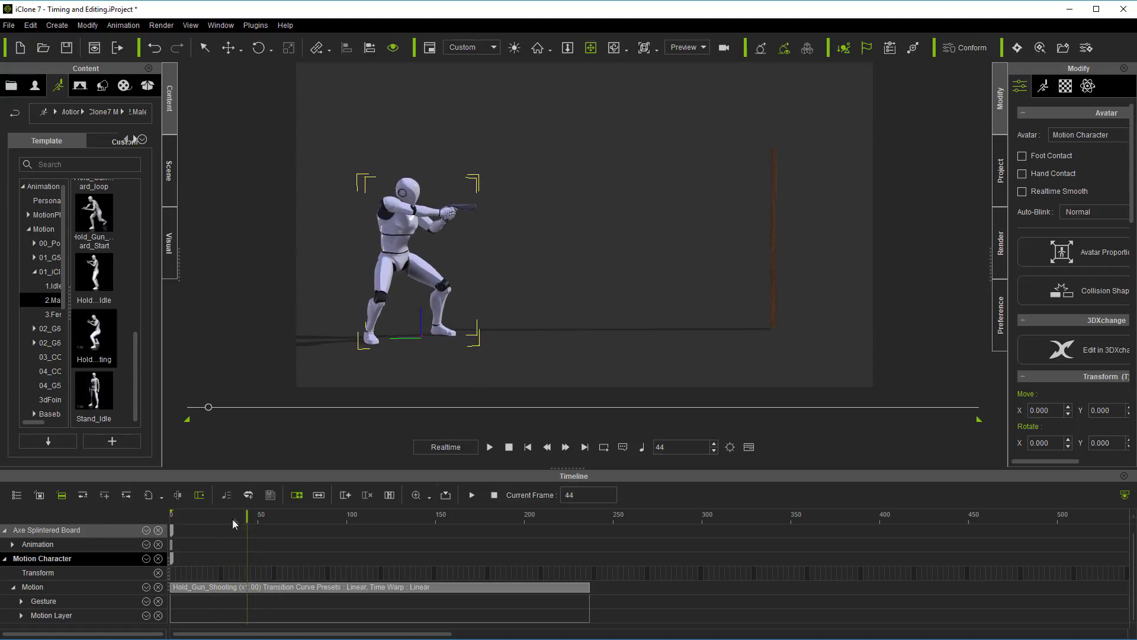
pyautogui.moveTo(255, 520); pyautogui.dragTo(253, 523)
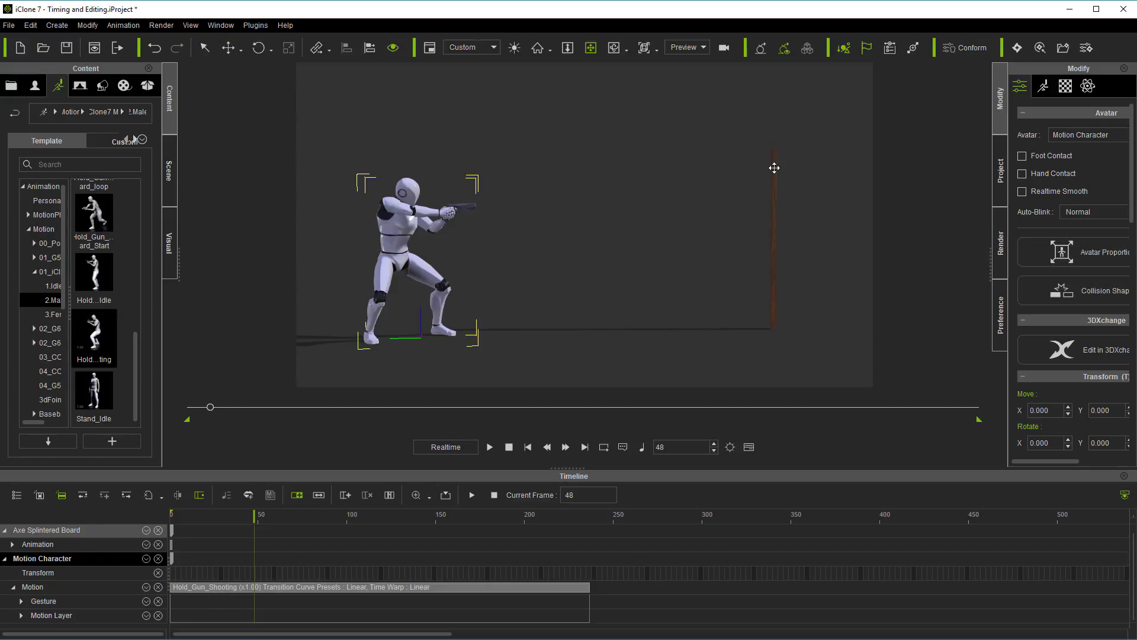
pyautogui.click(775, 168)
# - Give the Axe Splintered Board a Splinter animation and shift its clip slightly earlier
pyautogui.rightClick(774, 168)
pyautogui.moveTo(829, 303)
pyautogui.click(920, 312)
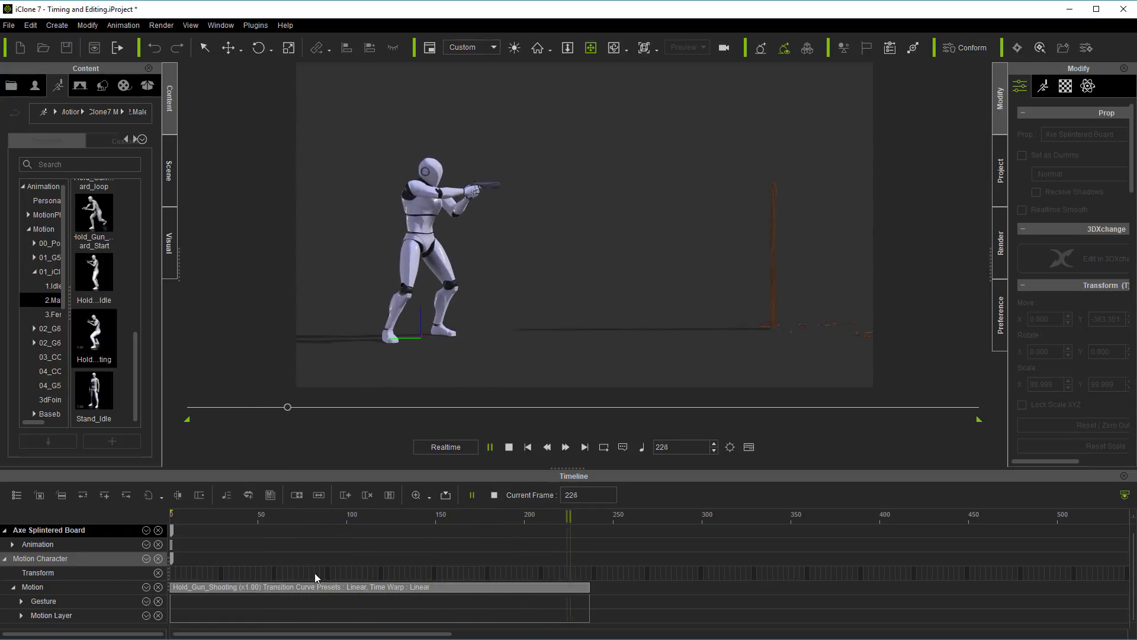
pyautogui.click(290, 545)
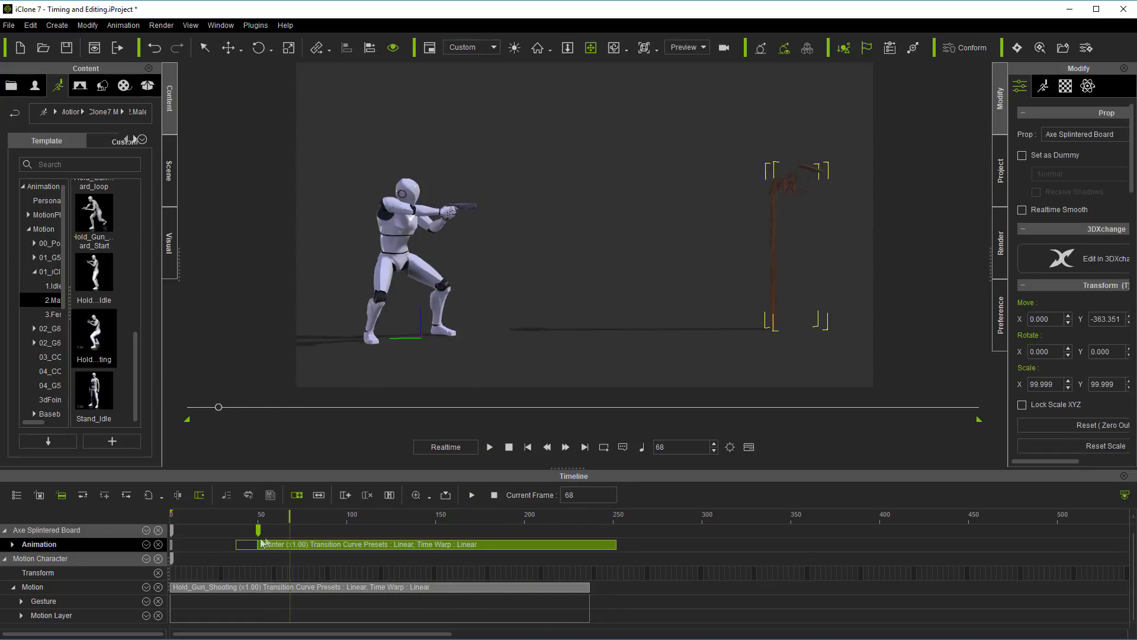
pyautogui.moveTo(258, 533); pyautogui.dragTo(256, 533)
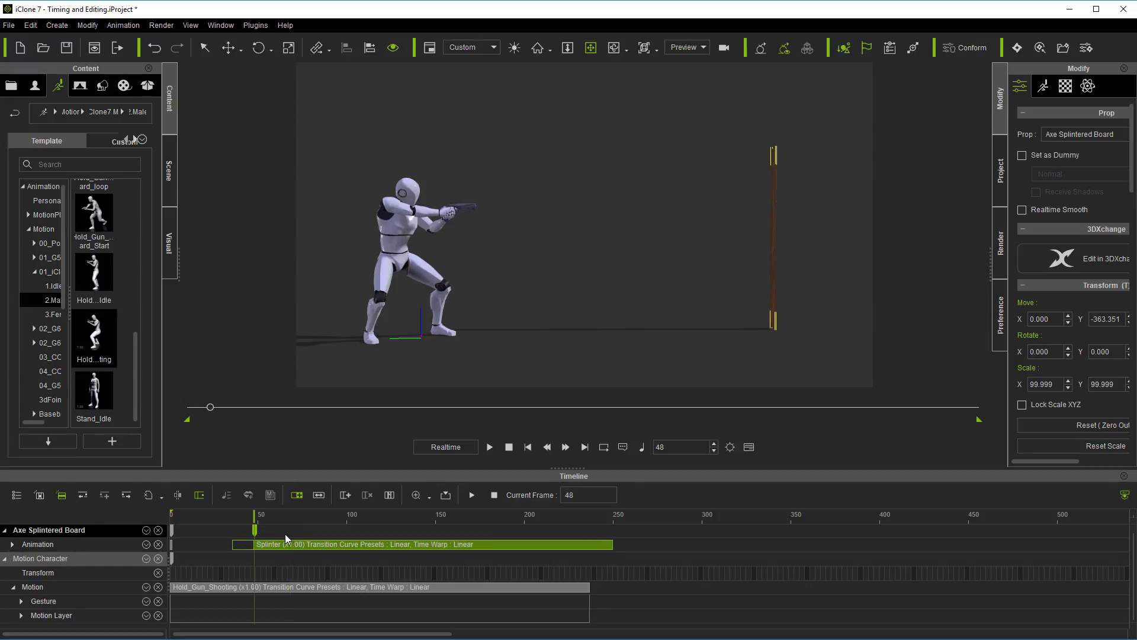
# - Play the animation twice to preview the board shattering as the robot shoots
pyautogui.click(489, 447)
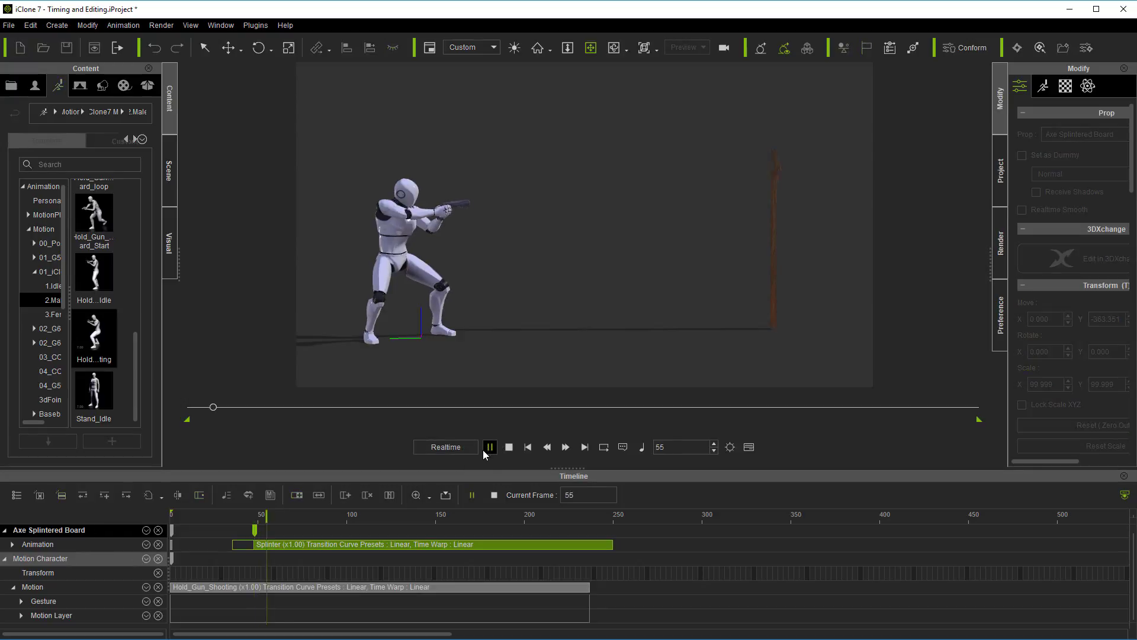
pyautogui.click(508, 448)
pyautogui.click(490, 448)
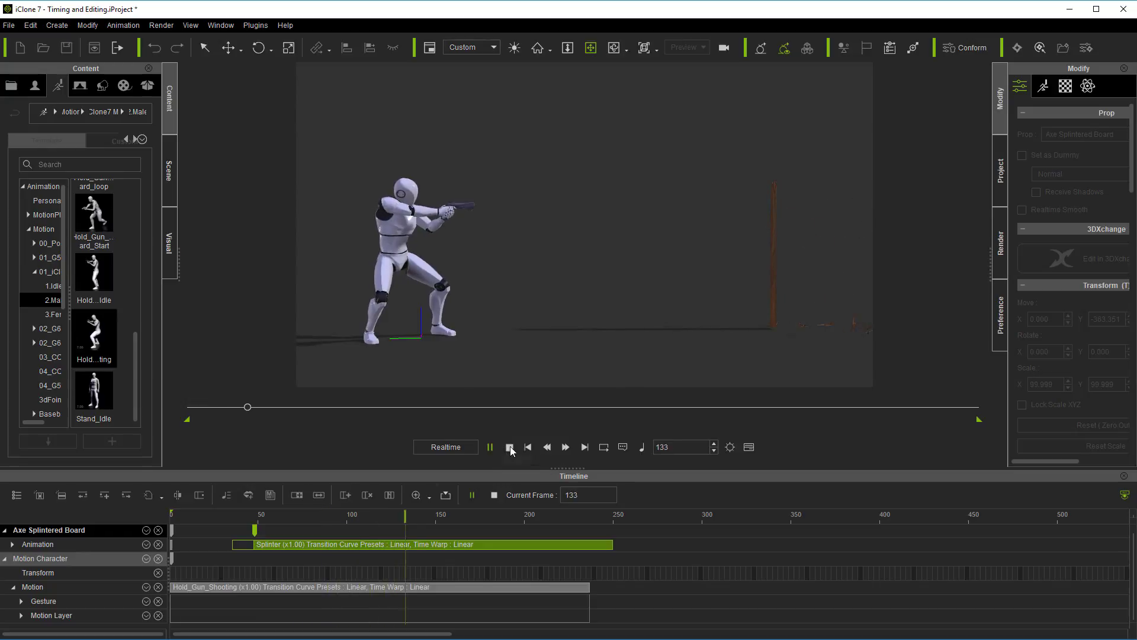
pyautogui.click(508, 447)
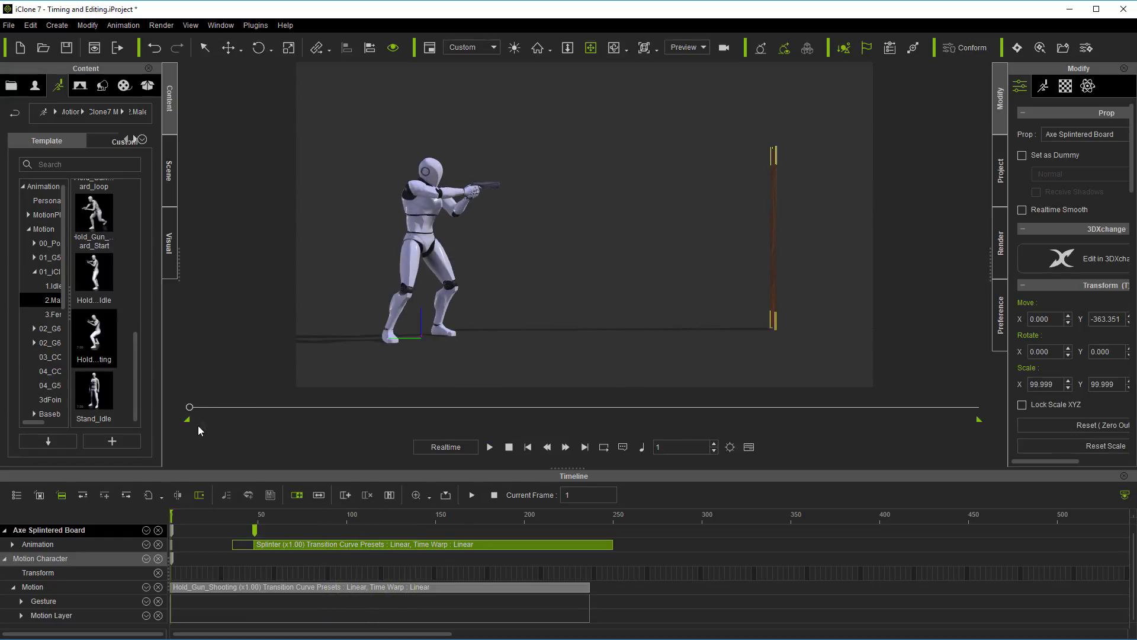
# - Scrub to where the board starts breaking and jump to frame 71
pyautogui.moveTo(190, 407); pyautogui.dragTo(226, 432)
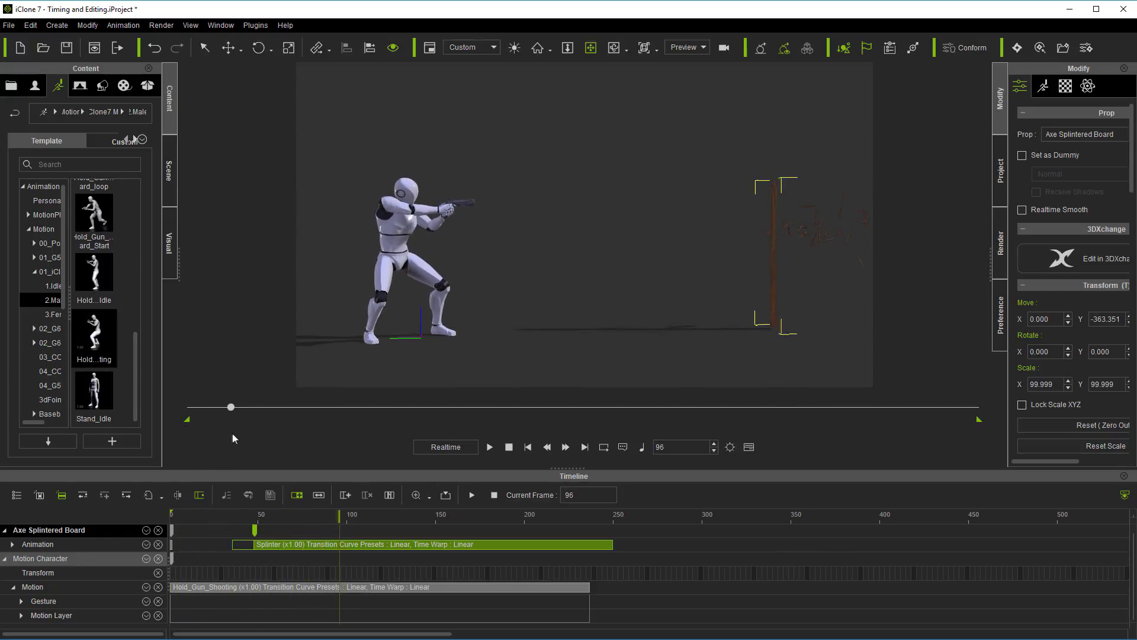
pyautogui.moveTo(225, 434); pyautogui.dragTo(223, 439)
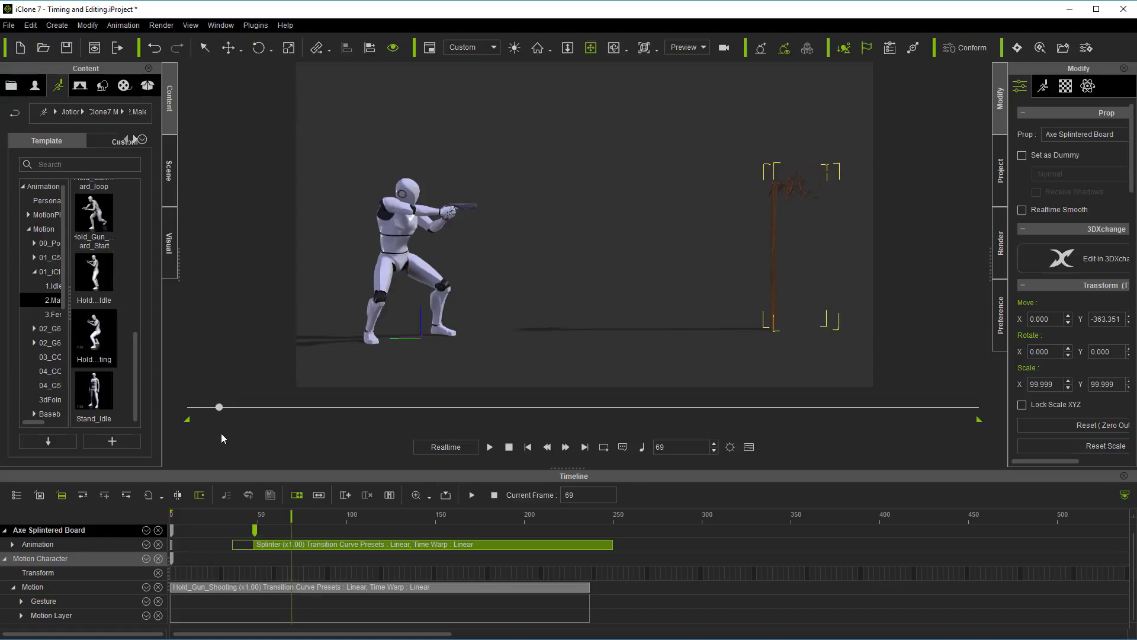
pyautogui.moveTo(223, 434); pyautogui.dragTo(221, 434)
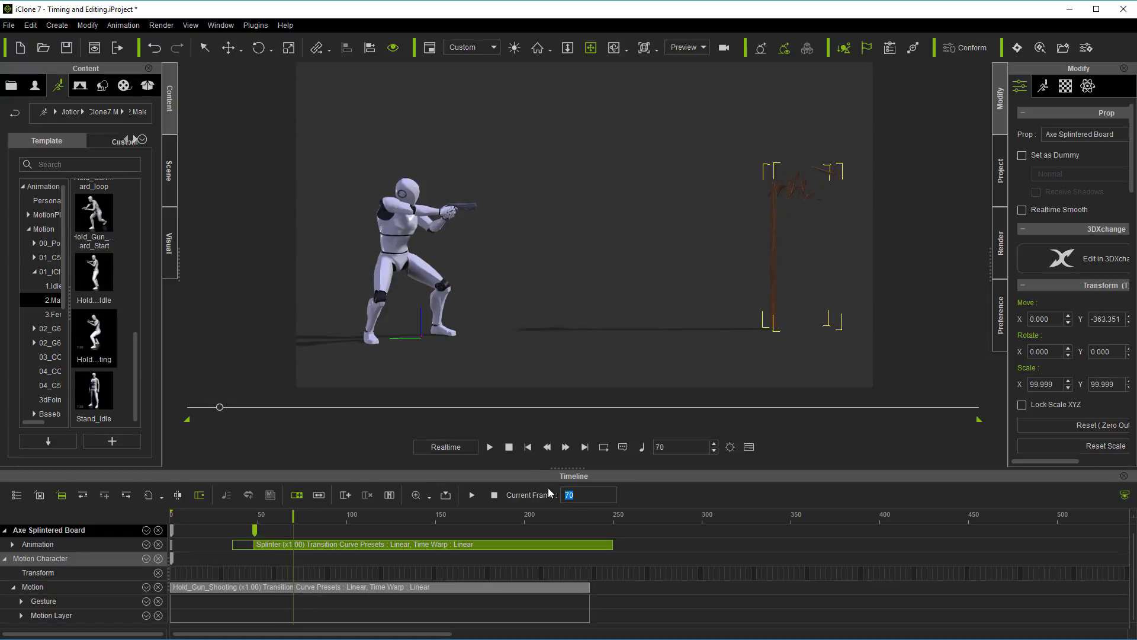
pyautogui.press('Return')
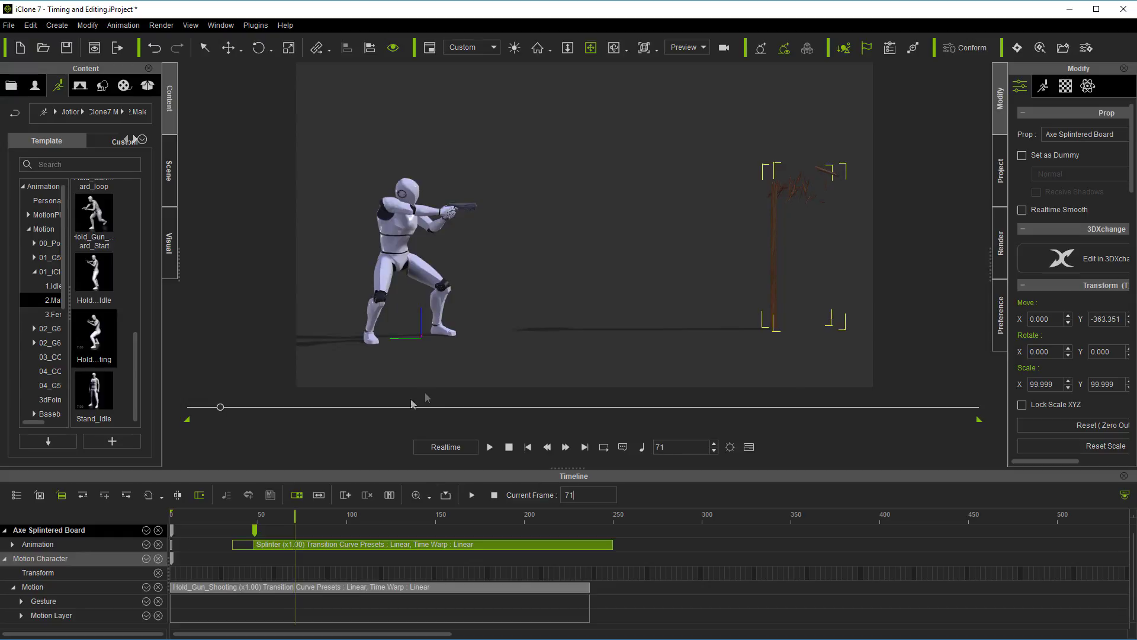
# - Break the robot's shooting clip at frame 71, then scrub ahead to about frame 157
pyautogui.rightClick(295, 588)
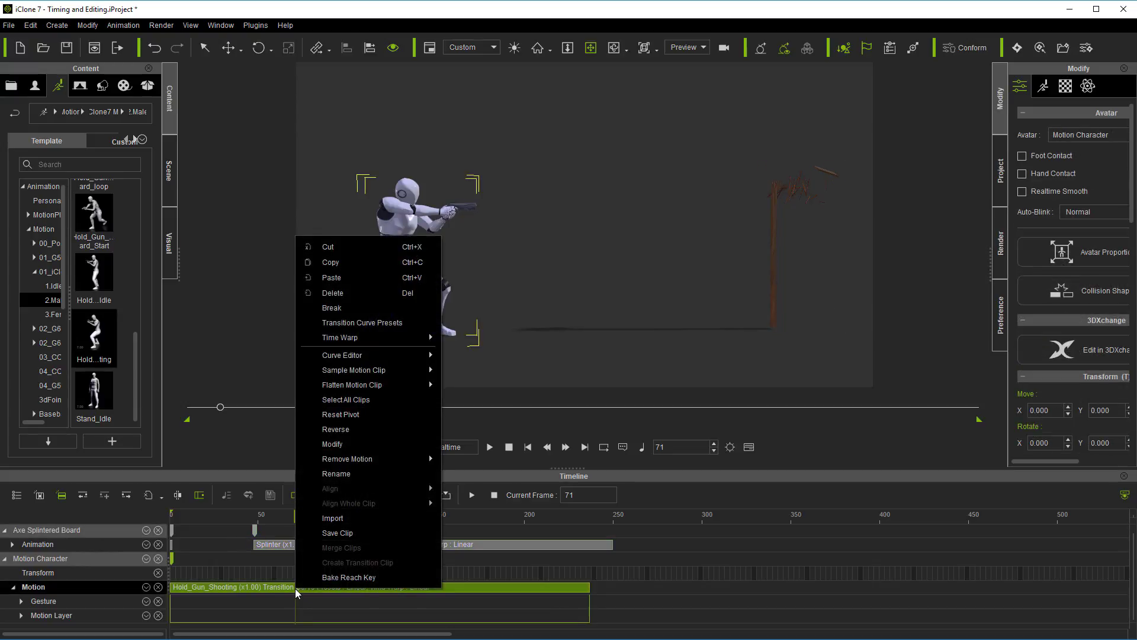
pyautogui.click(348, 308)
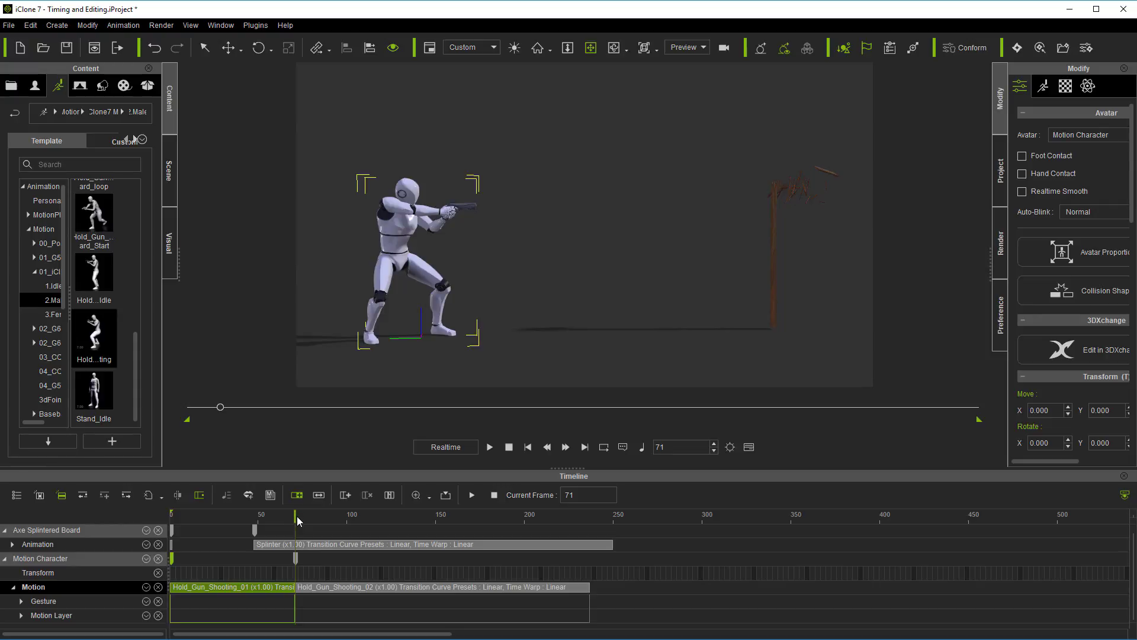
pyautogui.moveTo(293, 518); pyautogui.dragTo(450, 517)
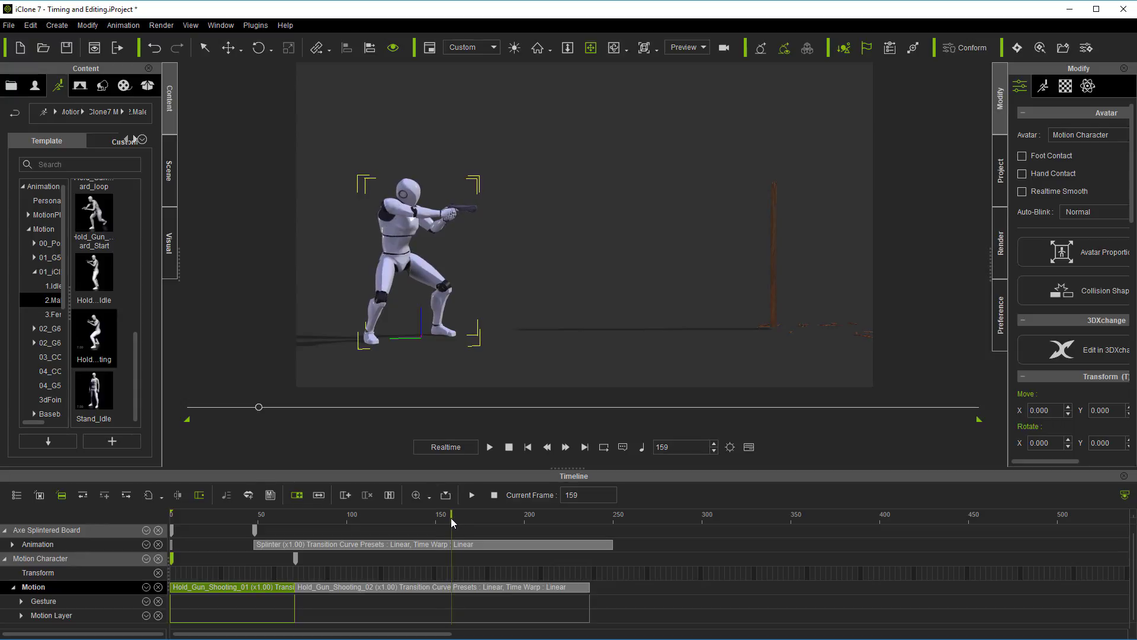
# - Break Hold_Gun_Shooting_02 at frame 159, delete _02_01, and butt _02_02 against clip 01
pyautogui.rightClick(452, 591)
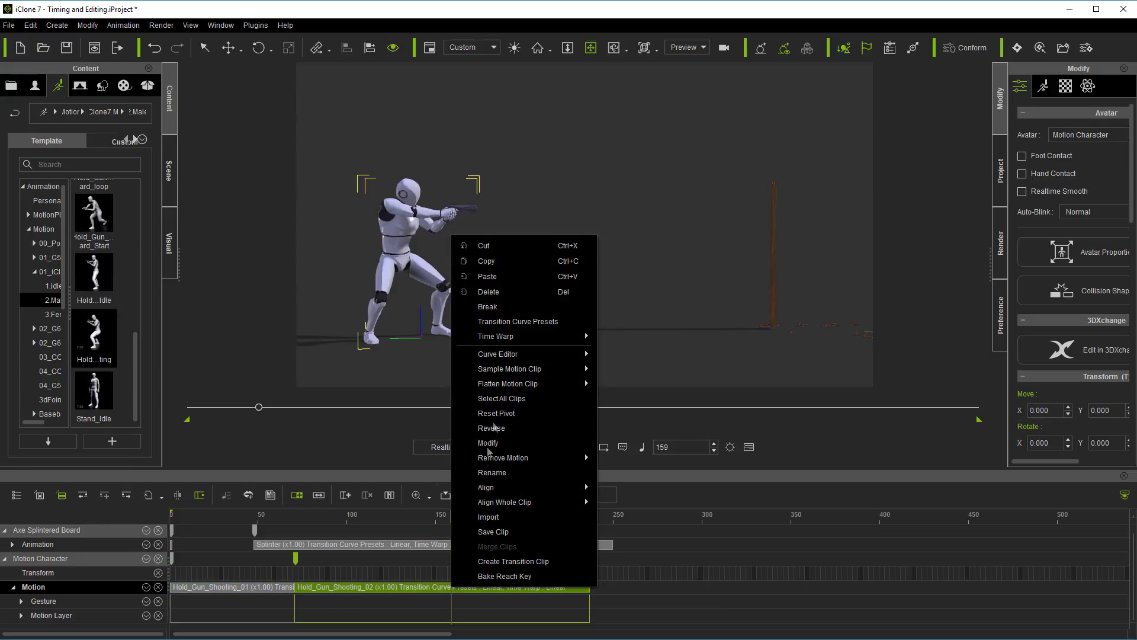
pyautogui.click(471, 358)
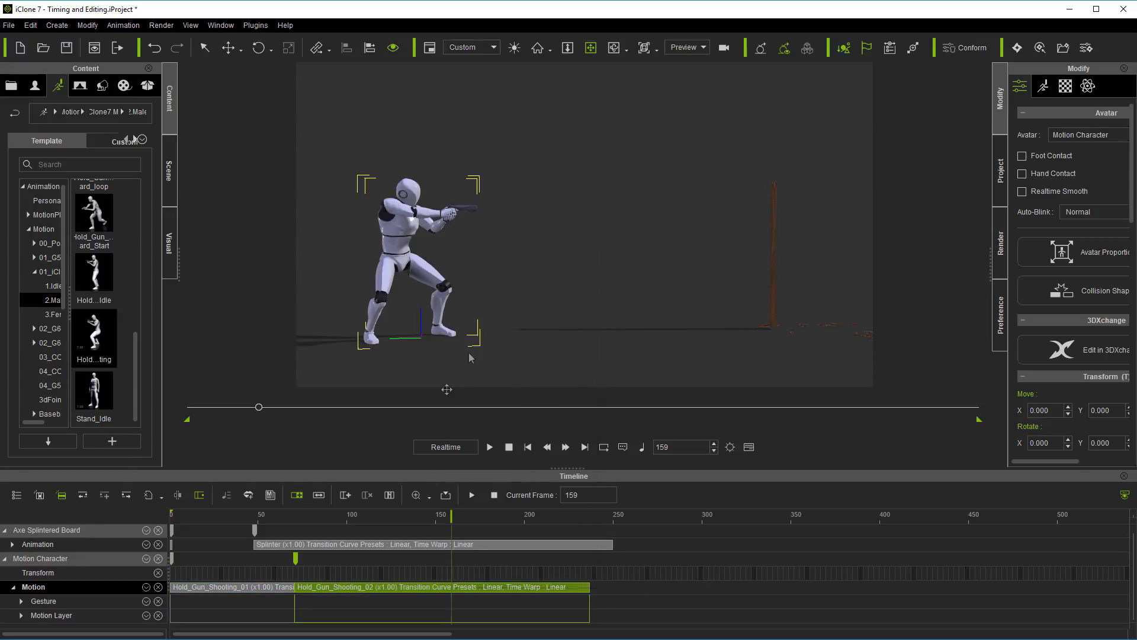
pyautogui.click(396, 585)
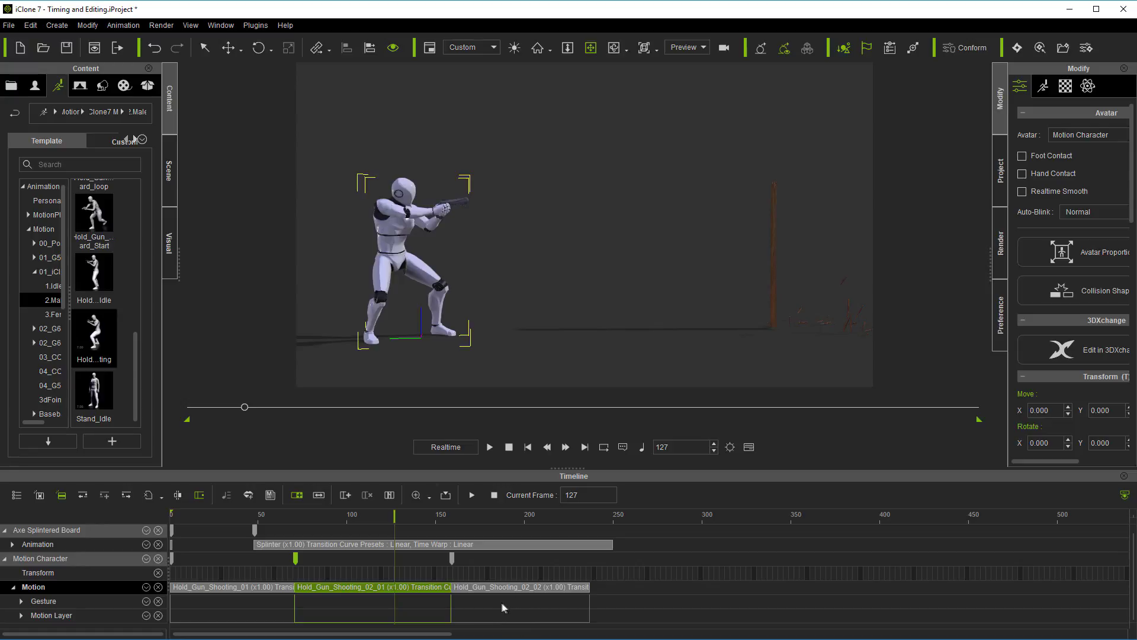
pyautogui.press('Delete')
pyautogui.moveTo(516, 588); pyautogui.dragTo(361, 584)
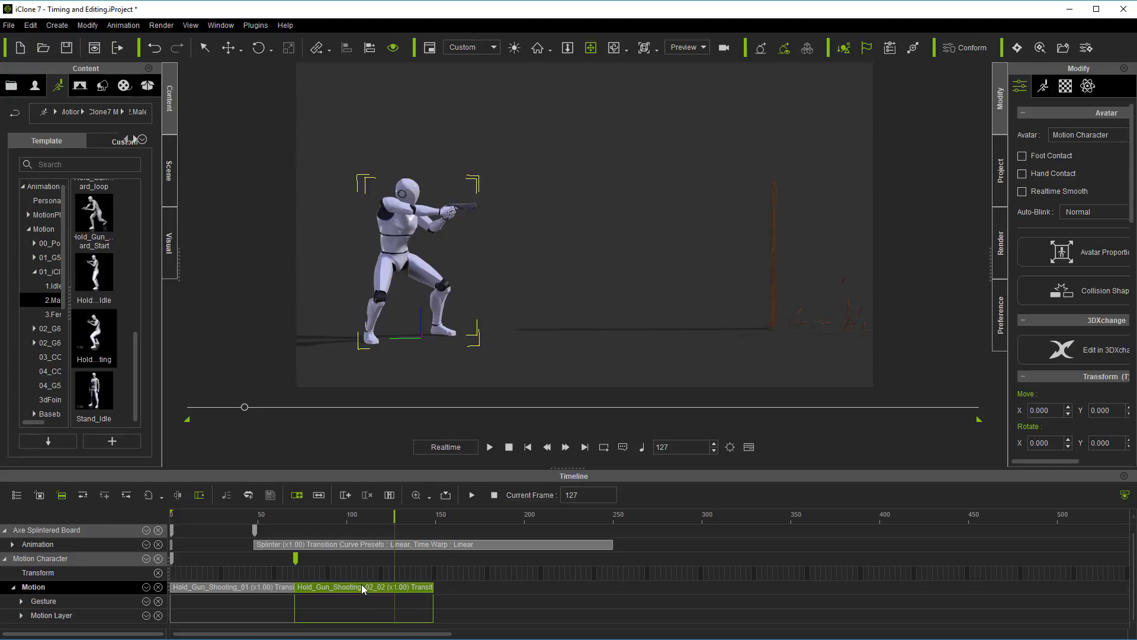
pyautogui.click(362, 584)
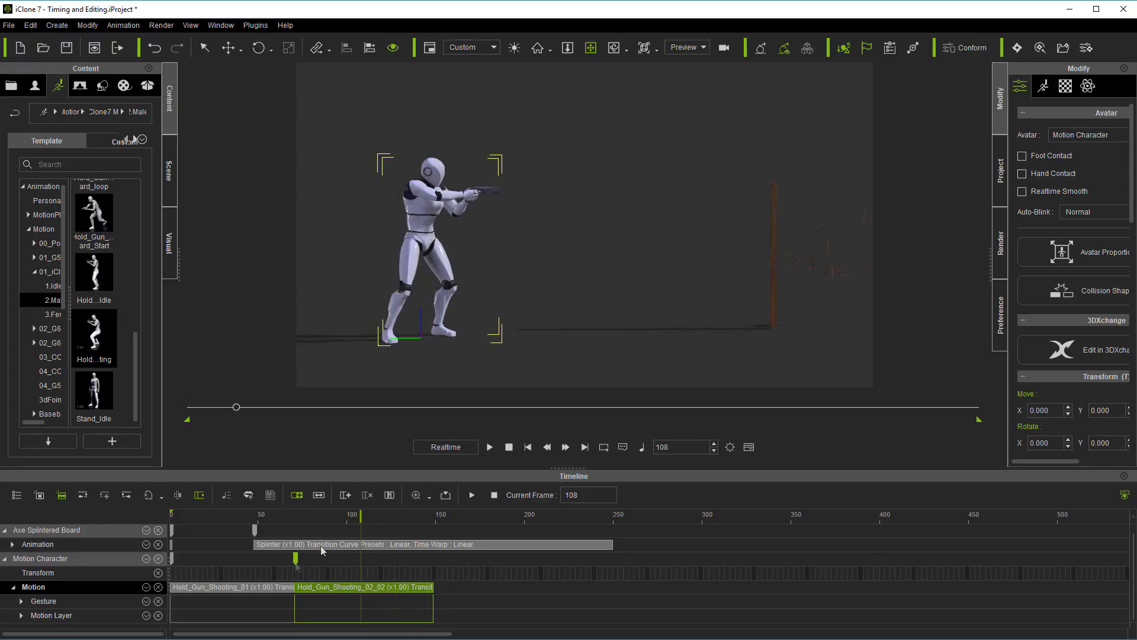
# - Replay the edited motion and reposition Hold_Gun_Shooting_02_02 right after clip 01
pyautogui.click(527, 449)
pyautogui.click(490, 447)
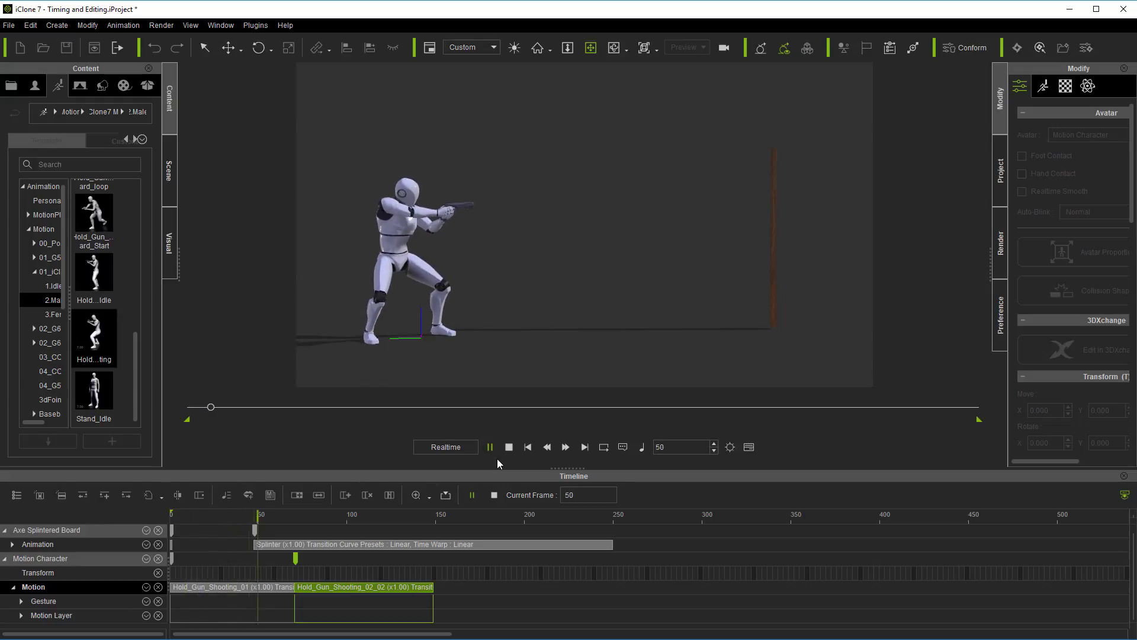
pyautogui.click(504, 447)
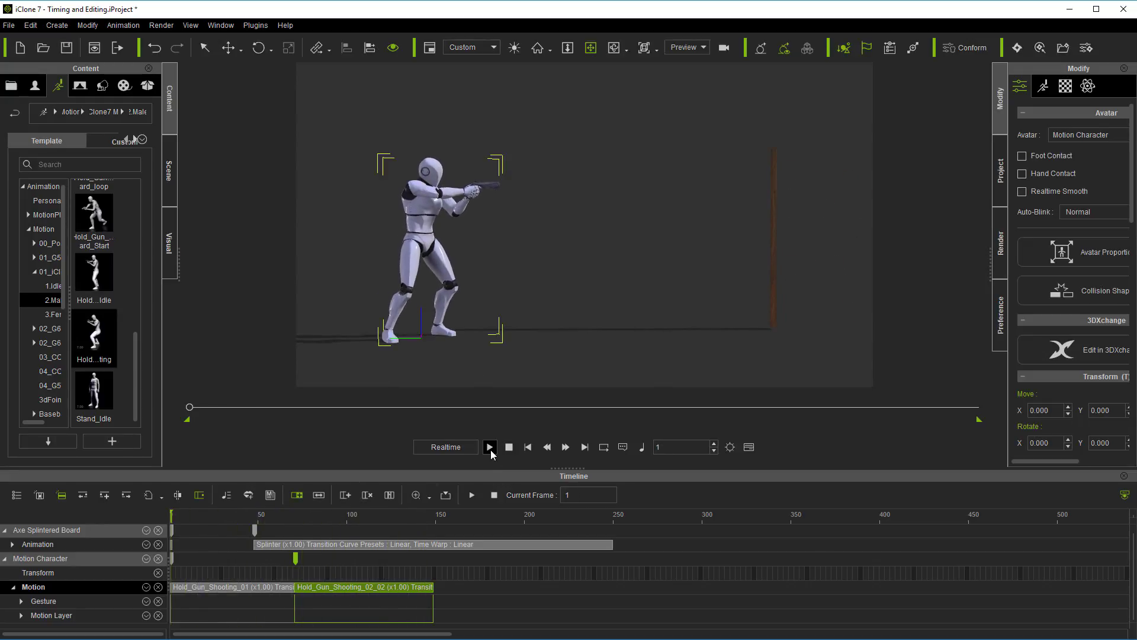
pyautogui.click(489, 447)
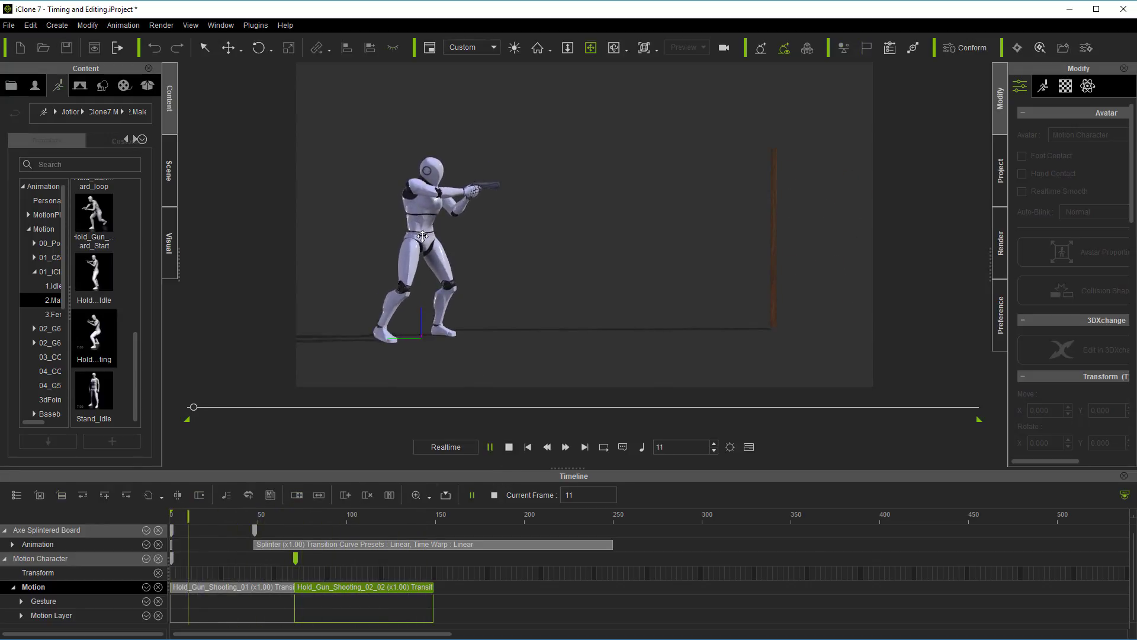
pyautogui.click(509, 447)
pyautogui.moveTo(375, 590); pyautogui.dragTo(437, 590)
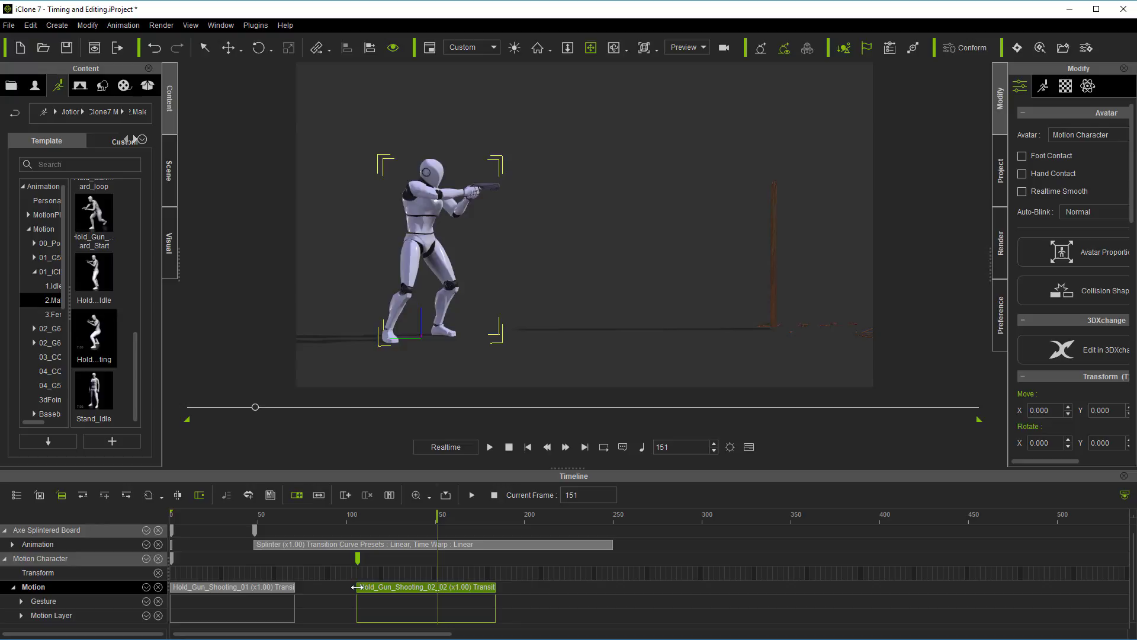
pyautogui.moveTo(366, 588); pyautogui.dragTo(308, 591)
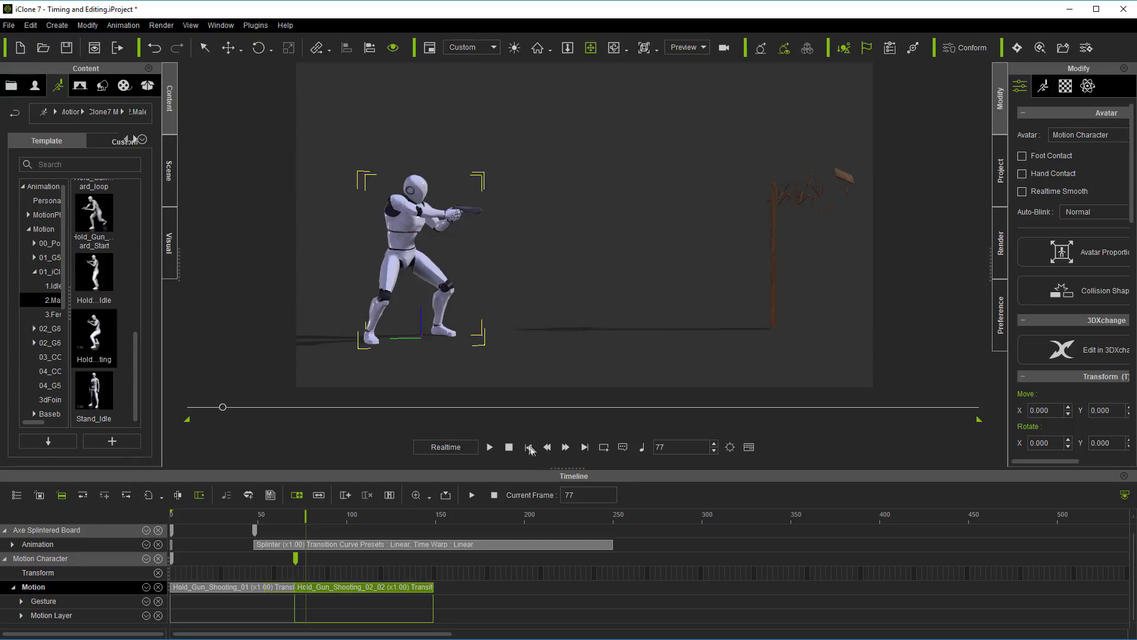
pyautogui.click(489, 447)
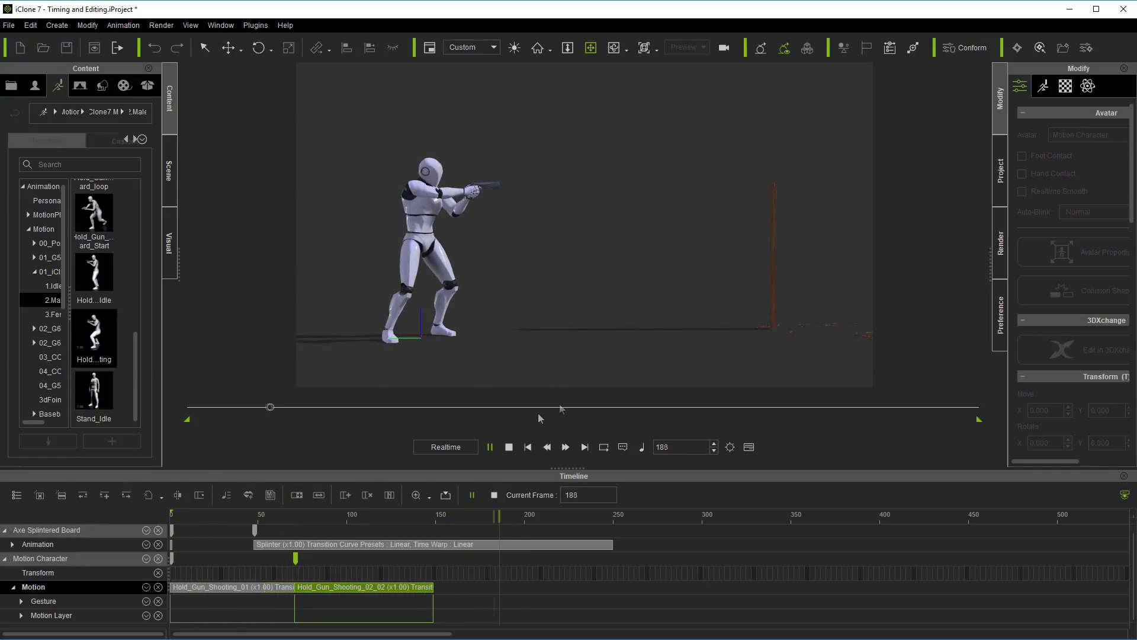
pyautogui.click(509, 447)
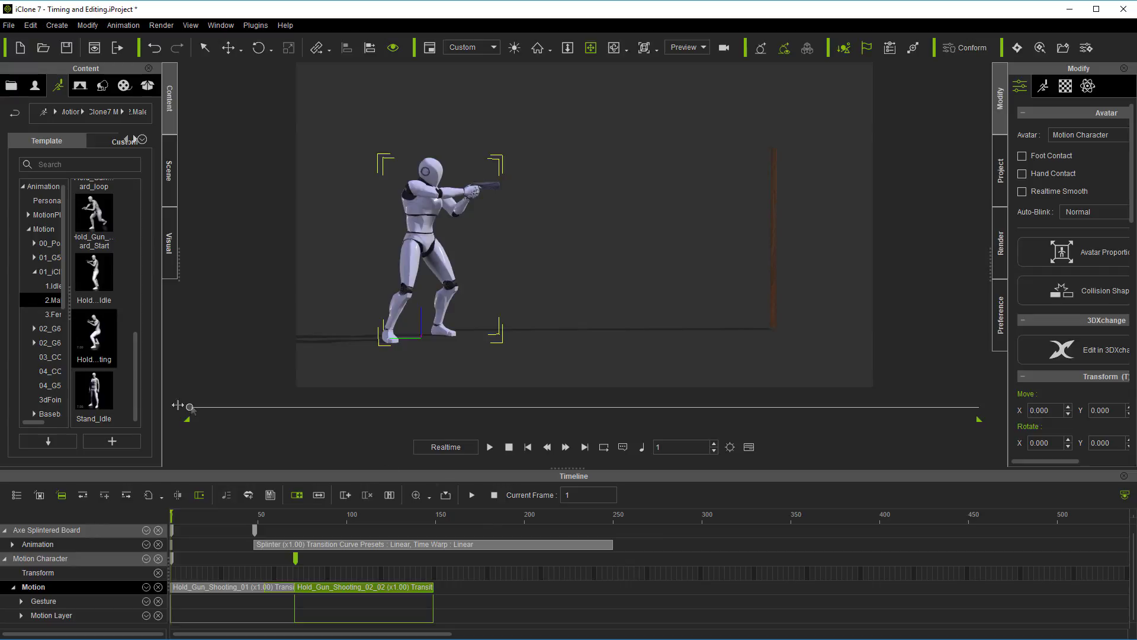
pyautogui.moveTo(189, 409); pyautogui.dragTo(218, 409)
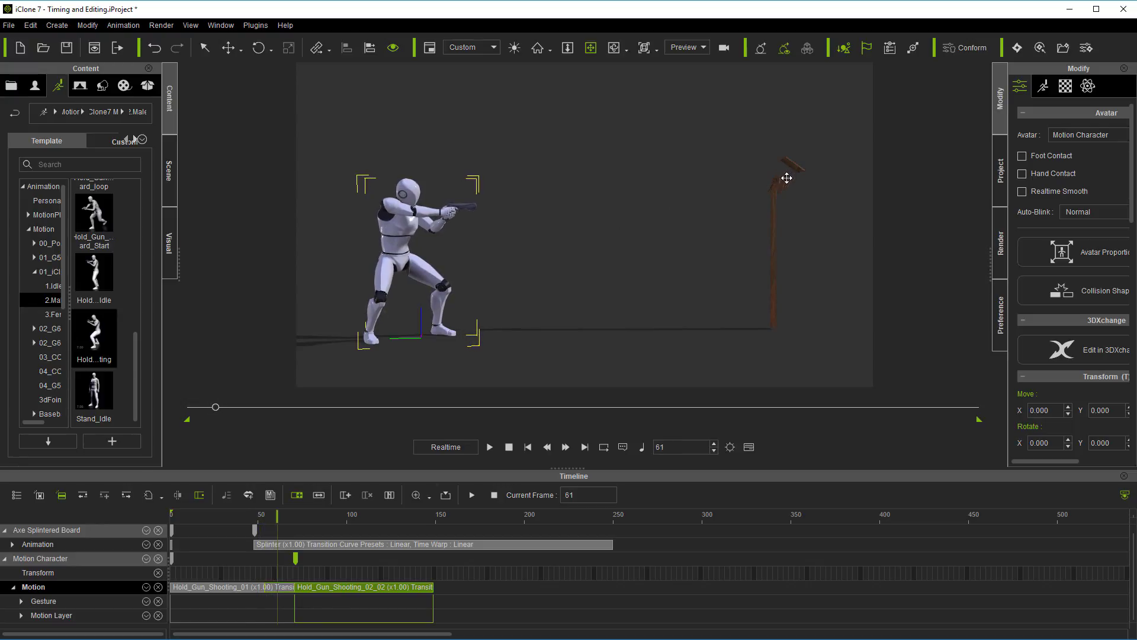
# - Split the board's Splinter clip near frame 61, zoom the timeline out, and select Splinter_02
pyautogui.rightClick(277, 545)
pyautogui.click(314, 353)
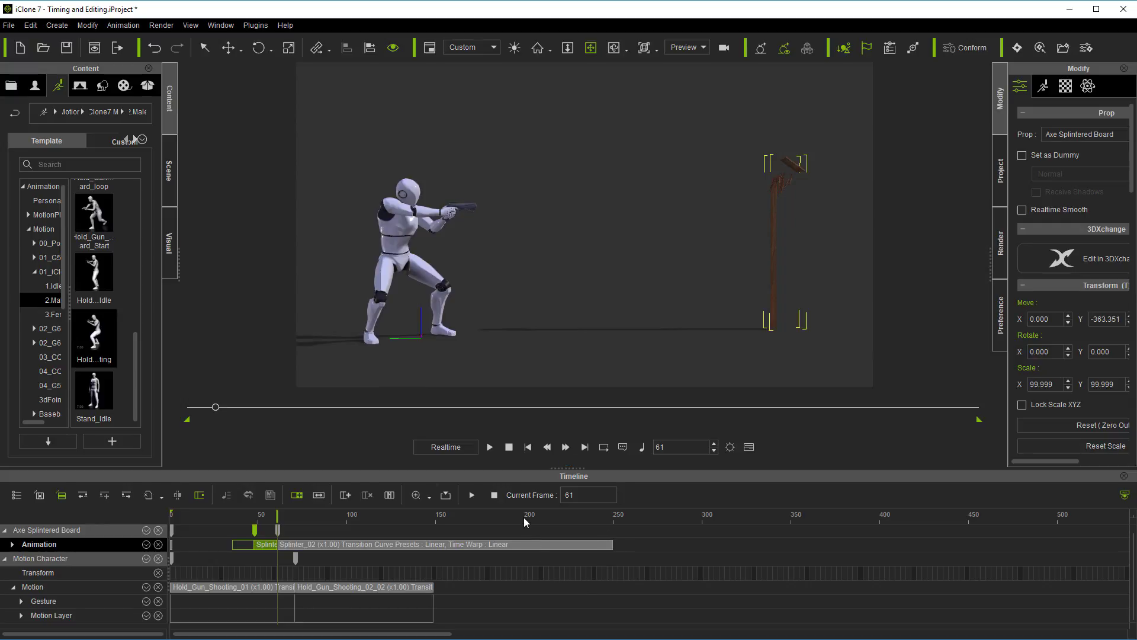
pyautogui.scroll(-2, 523, 524)
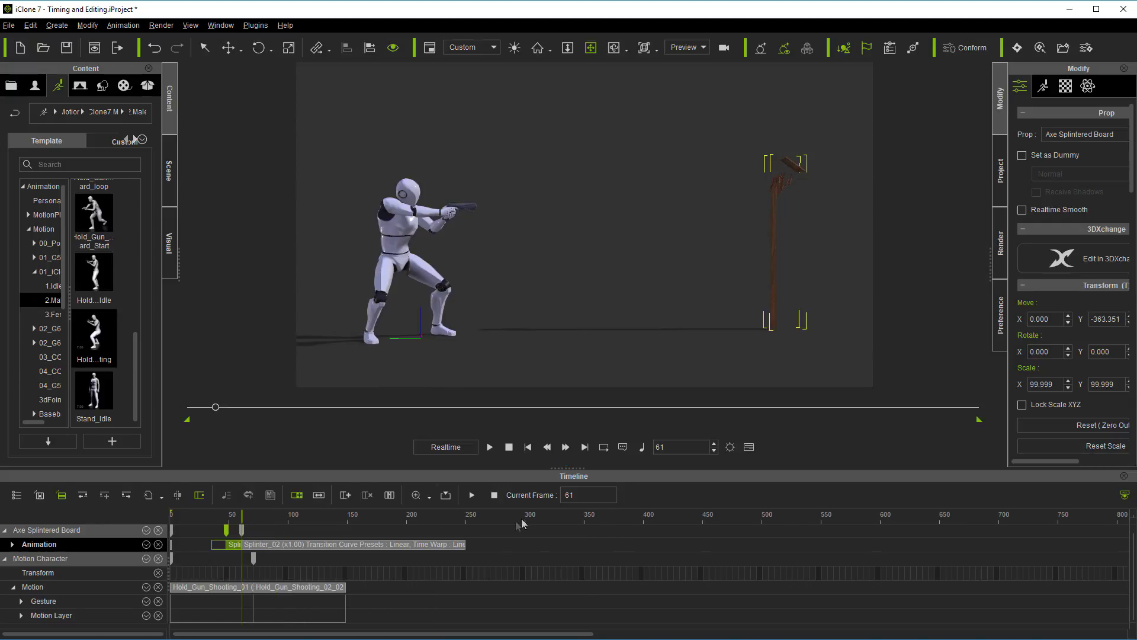
pyautogui.click(401, 545)
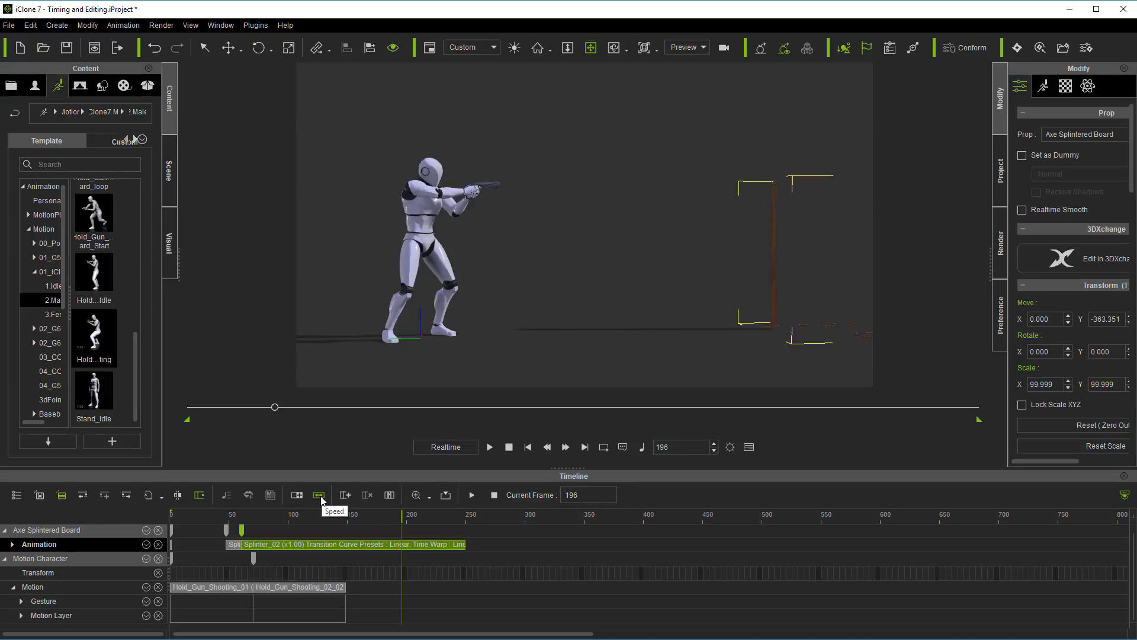
# - Lengthen Splinter_02 and stretch Hold_Gun_Shooting_02_02 to slow both, then play to check
pyautogui.moveTo(463, 544); pyautogui.dragTo(948, 543)
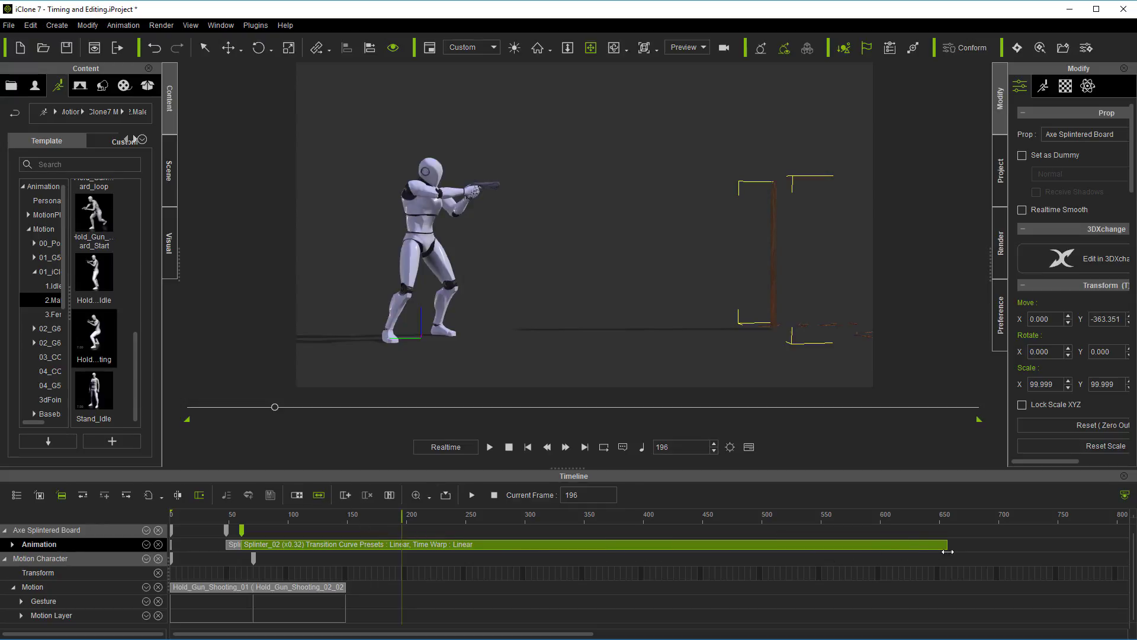
pyautogui.click(332, 594)
pyautogui.moveTo(345, 589); pyautogui.dragTo(834, 590)
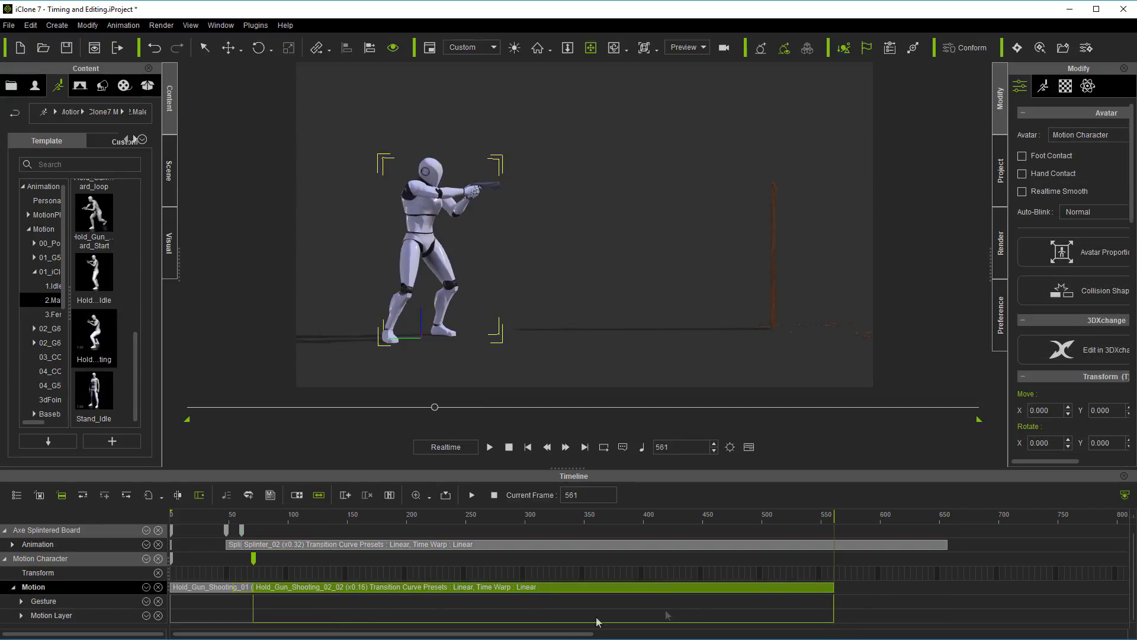
pyautogui.click(490, 446)
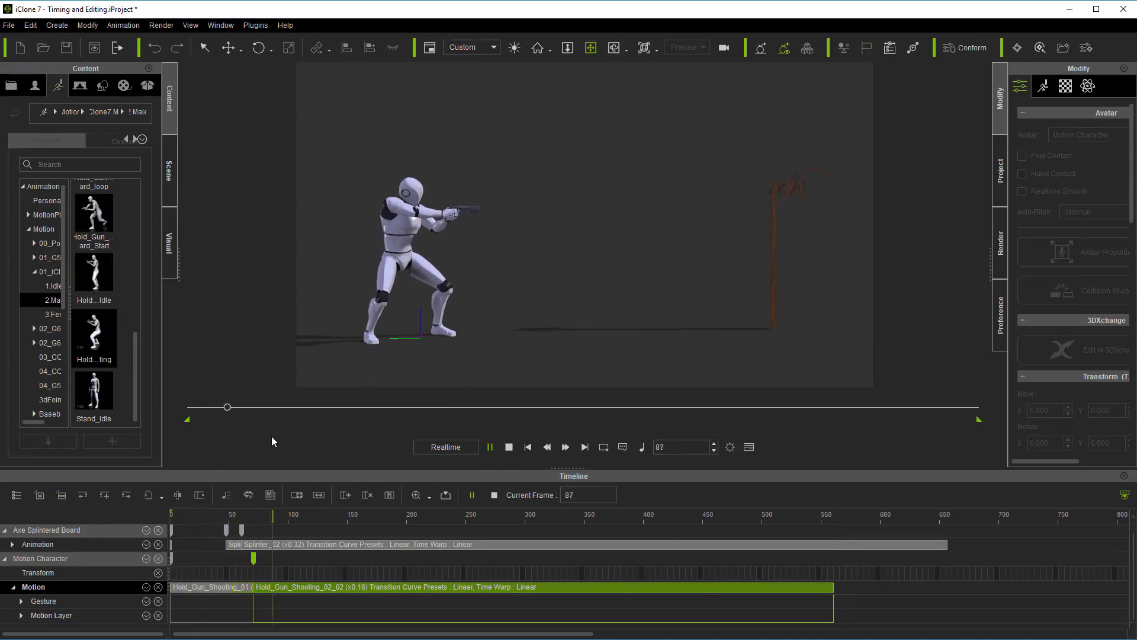
pyautogui.click(509, 447)
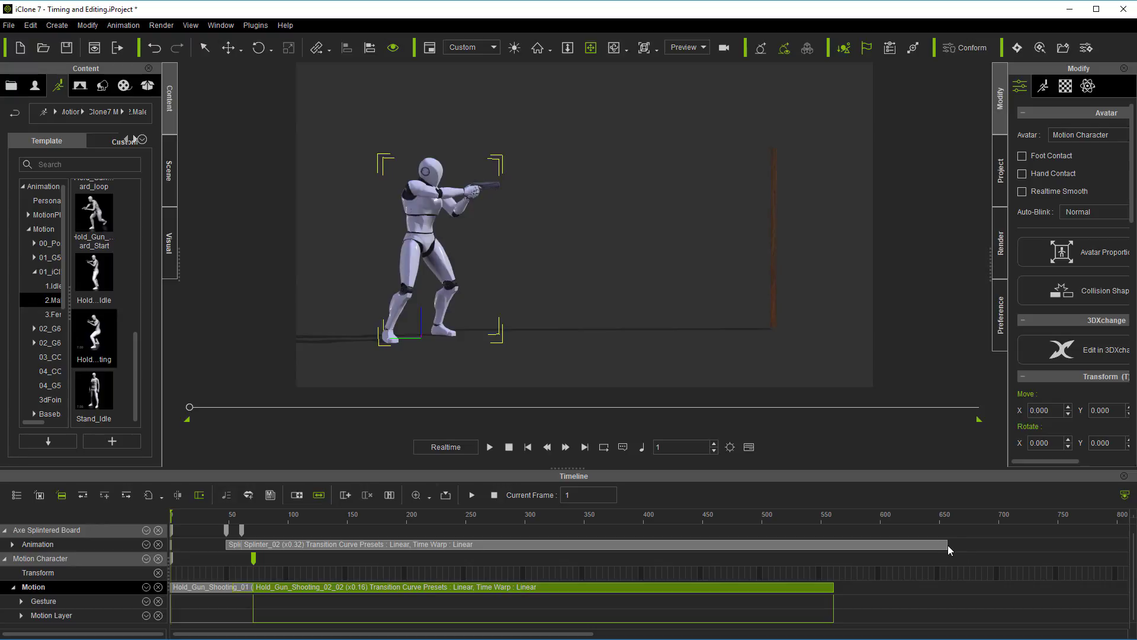
# - Extend Splinter_02 to about frame 765 and the shooting motion to about frame 717, then replay
pyautogui.moveTo(970, 544); pyautogui.dragTo(1075, 544)
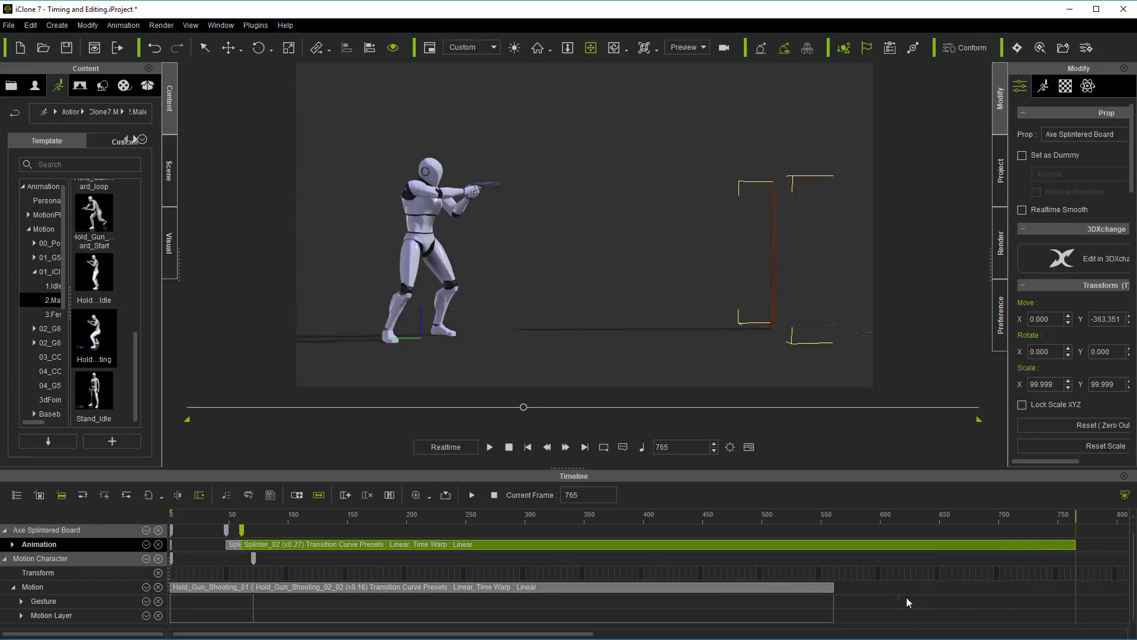
pyautogui.moveTo(834, 588); pyautogui.dragTo(1020, 591)
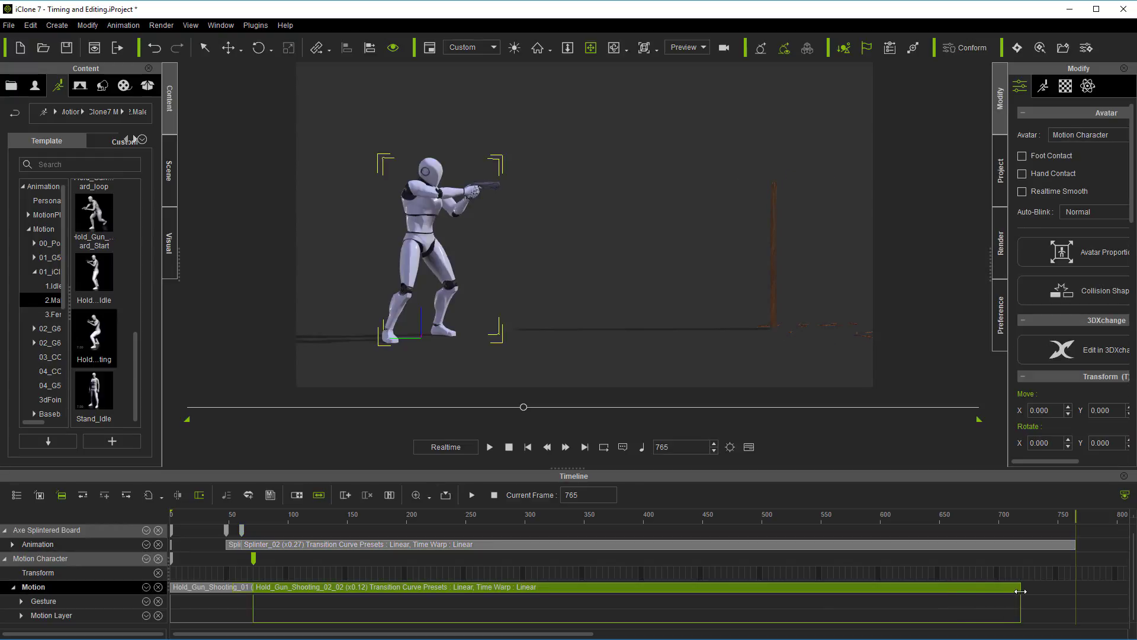
pyautogui.click(528, 446)
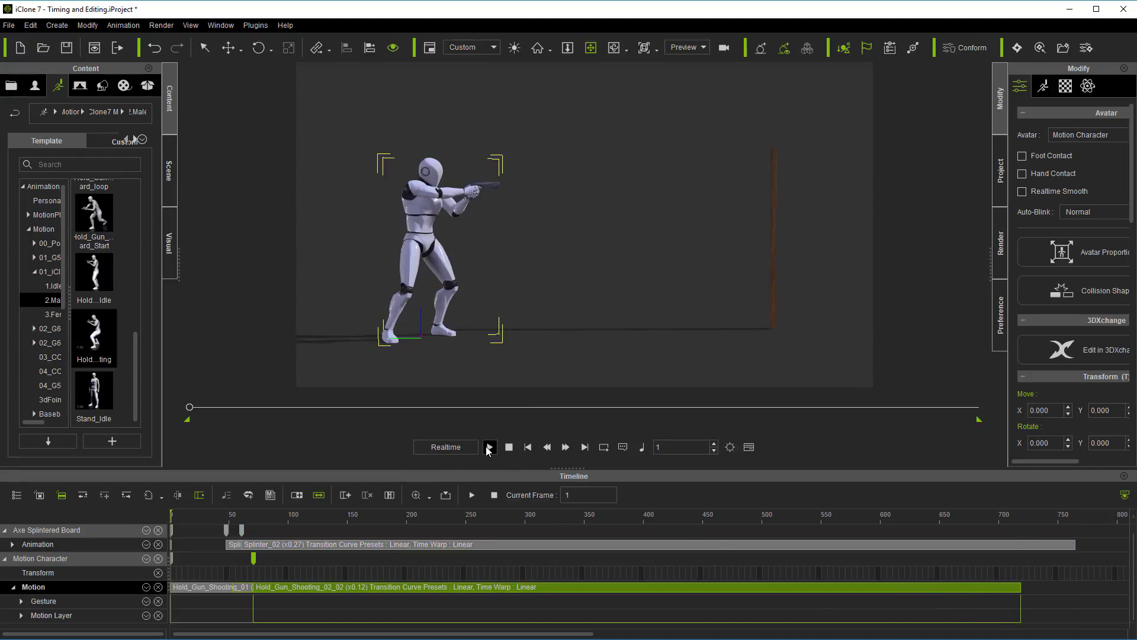
pyautogui.click(489, 446)
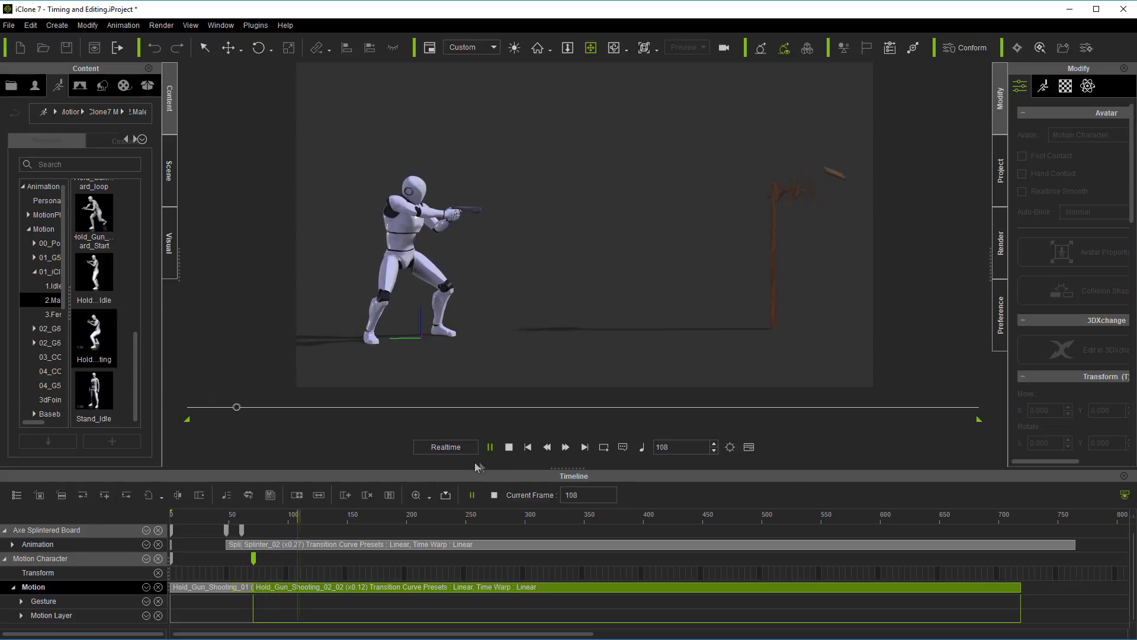
pyautogui.click(508, 447)
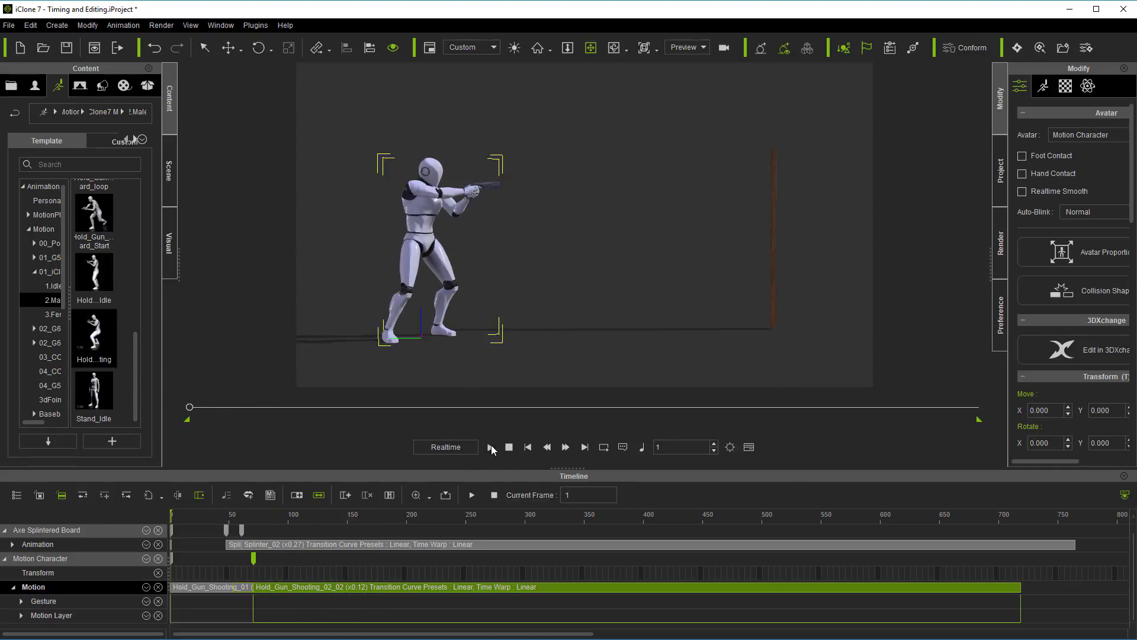
pyautogui.click(489, 447)
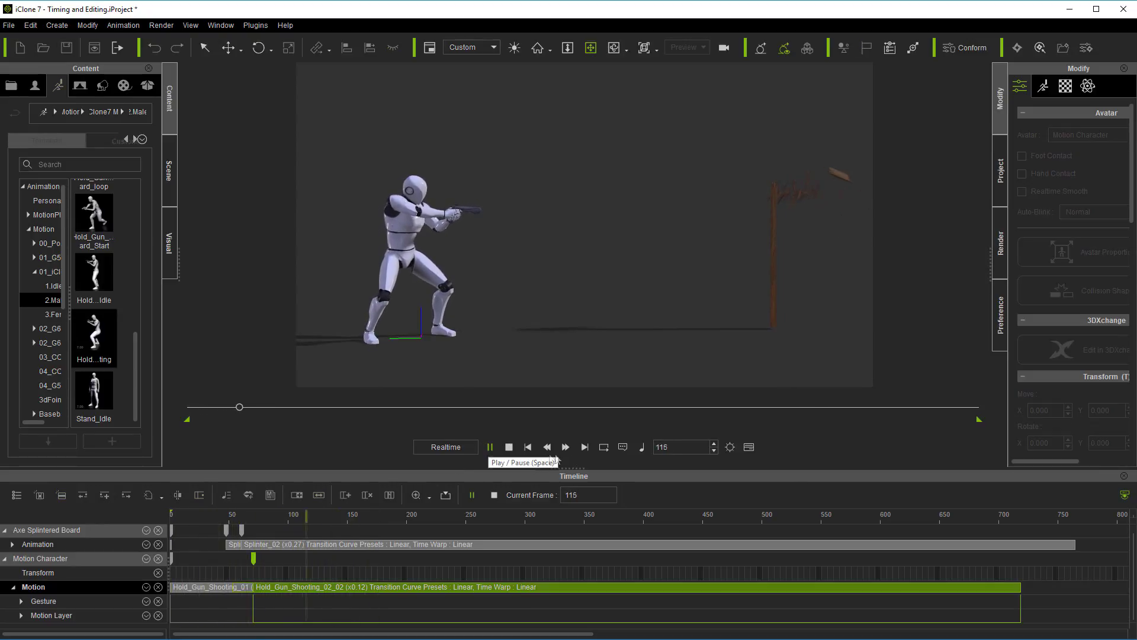
pyautogui.click(508, 447)
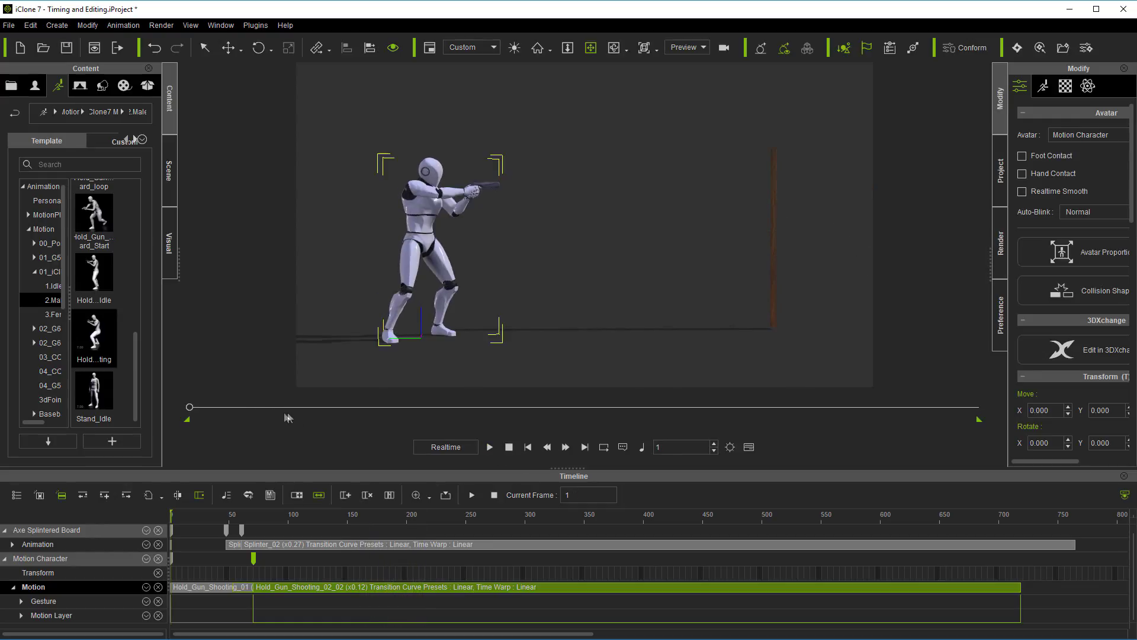
pyautogui.moveTo(189, 407); pyautogui.dragTo(230, 407)
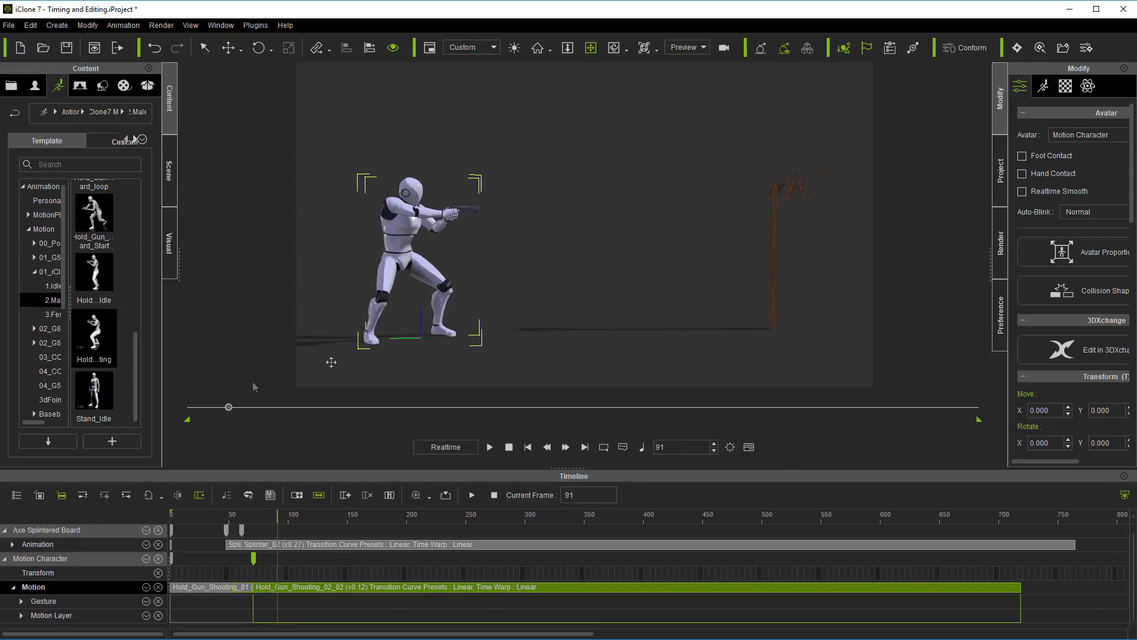
# - Select the splintered board prop and scrub forward to inspect its splintering
pyautogui.click(796, 189)
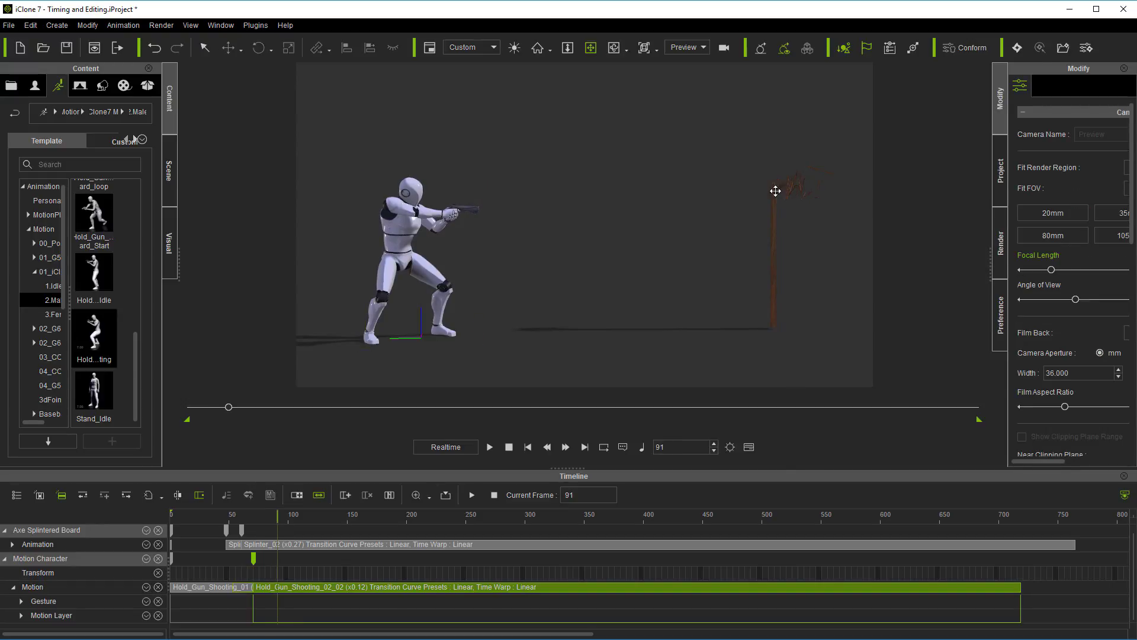
pyautogui.click(775, 191)
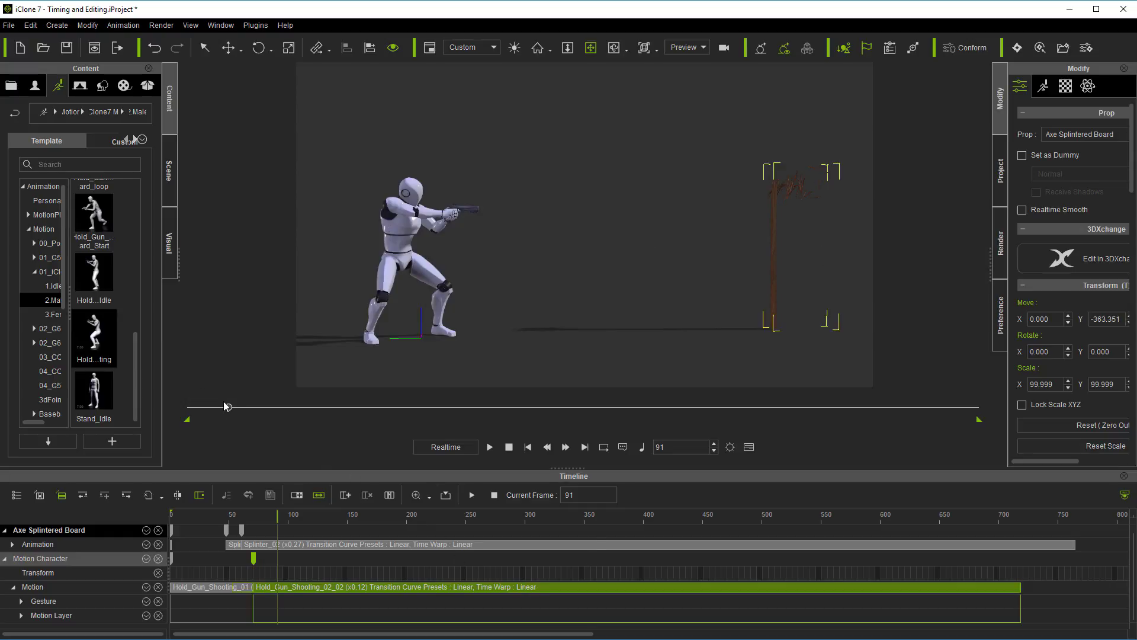
pyautogui.moveTo(228, 408); pyautogui.dragTo(394, 415)
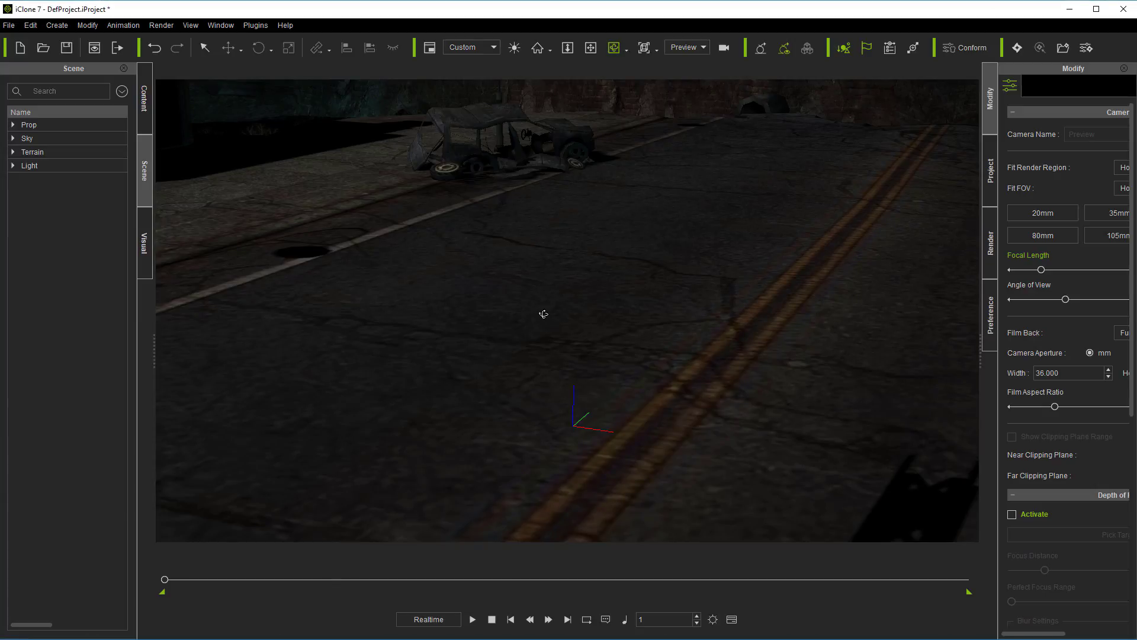
# - Raise the camera above the city, expand Terrain, and select Camera01.Target through BlockArea
pyautogui.click(568, 47)
pyautogui.moveTo(592, 229); pyautogui.dragTo(591, 267)
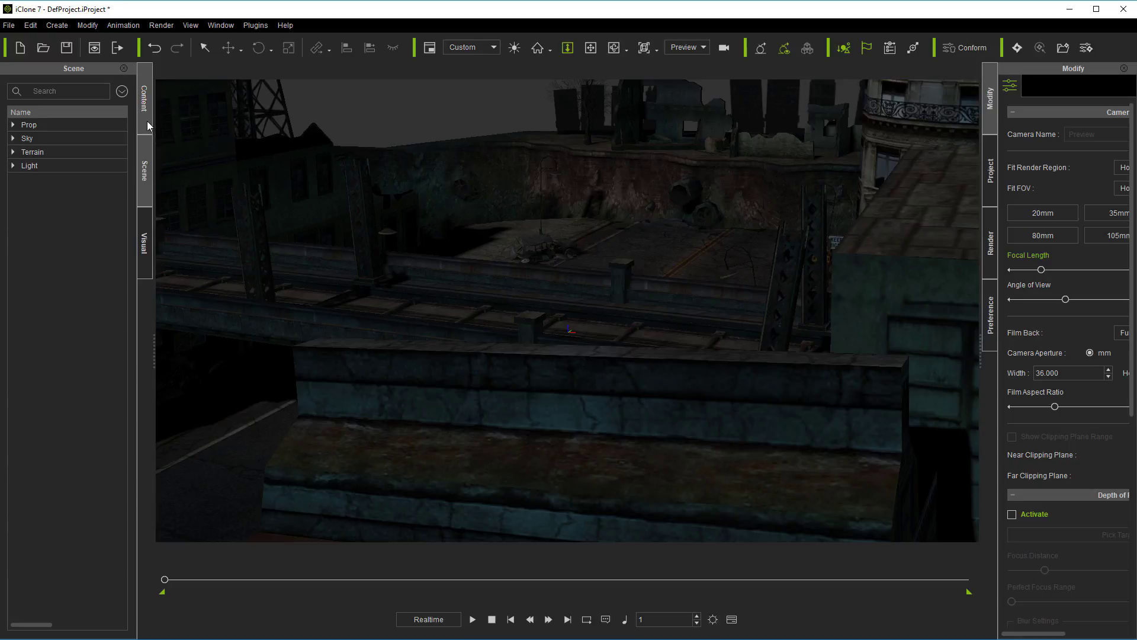
pyautogui.click(13, 153)
pyautogui.click(83, 165)
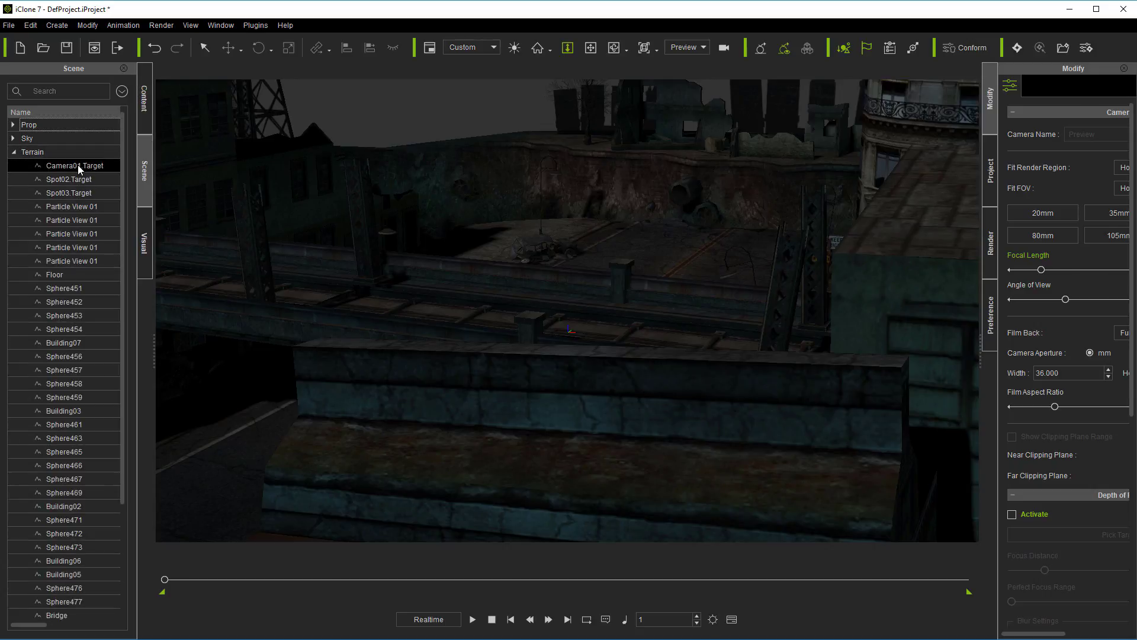
pyautogui.keyDown('shift'); pyautogui.click(66, 614); pyautogui.keyUp('shift')
pyautogui.scroll(-3, 68, 601)
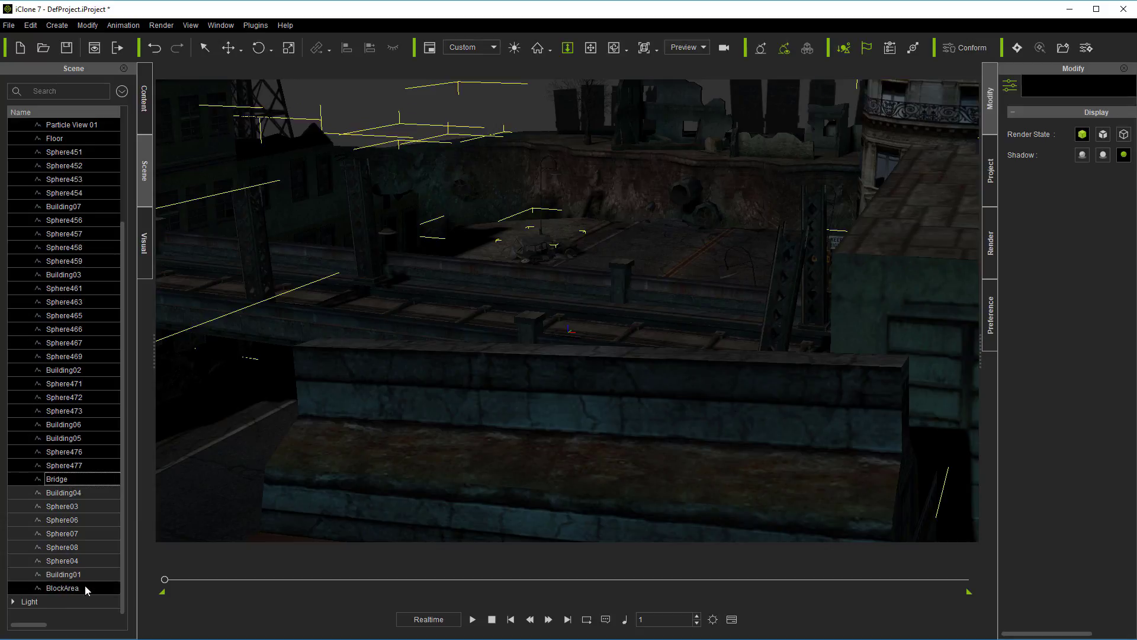
pyautogui.keyDown('shift'); pyautogui.click(86, 588); pyautogui.keyUp('shift')
# - Convert the selected Terrain objects to props, then zoom and orbit to a high city view
pyautogui.rightClick(596, 282)
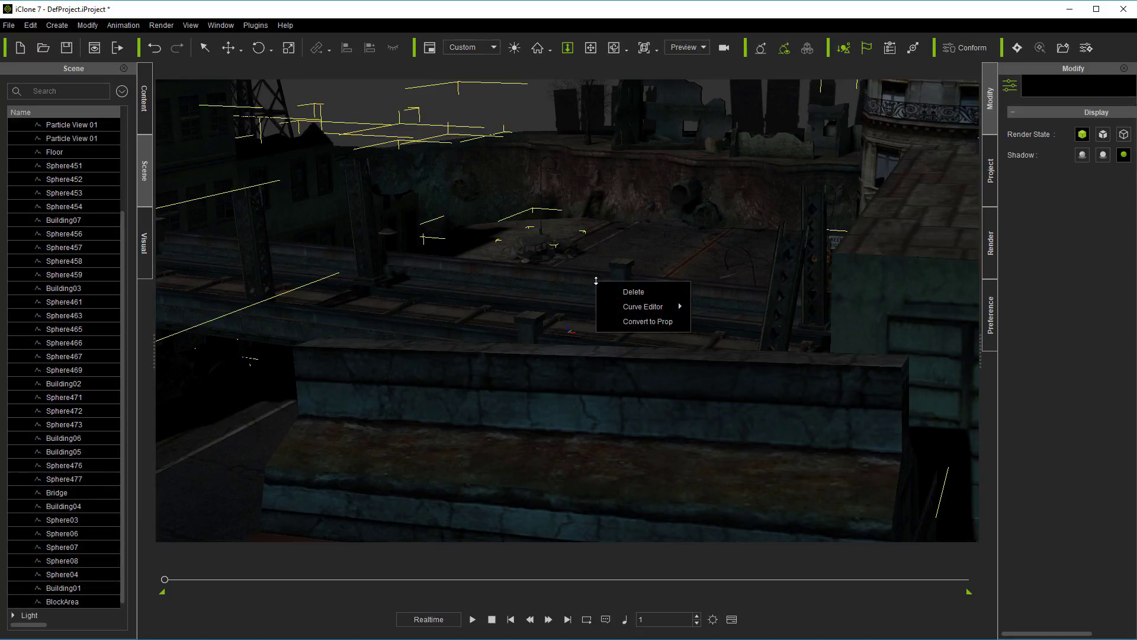
pyautogui.click(651, 325)
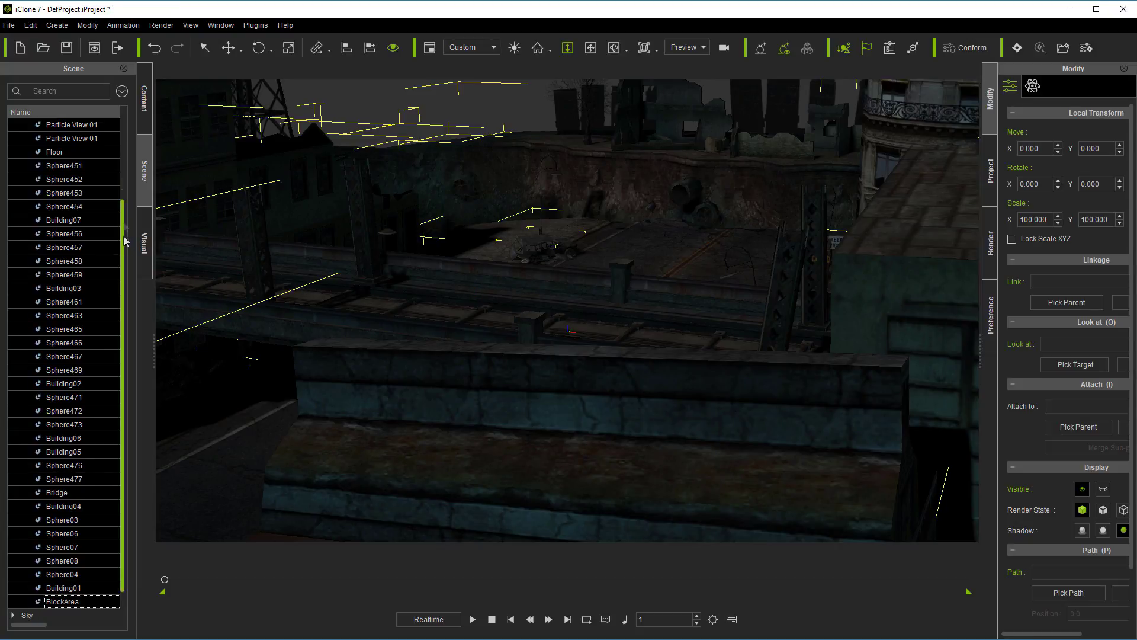
pyautogui.scroll(3, 123, 243)
pyautogui.scroll(-10, 535, 215)
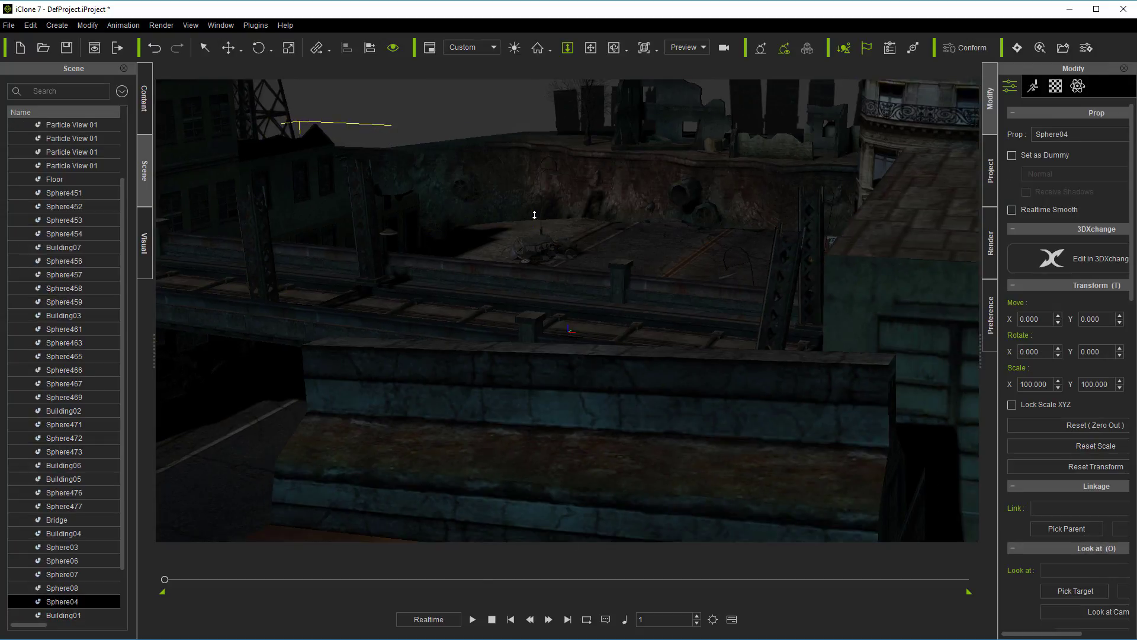
pyautogui.moveTo(612, 180); pyautogui.dragTo(615, 229, button='right')
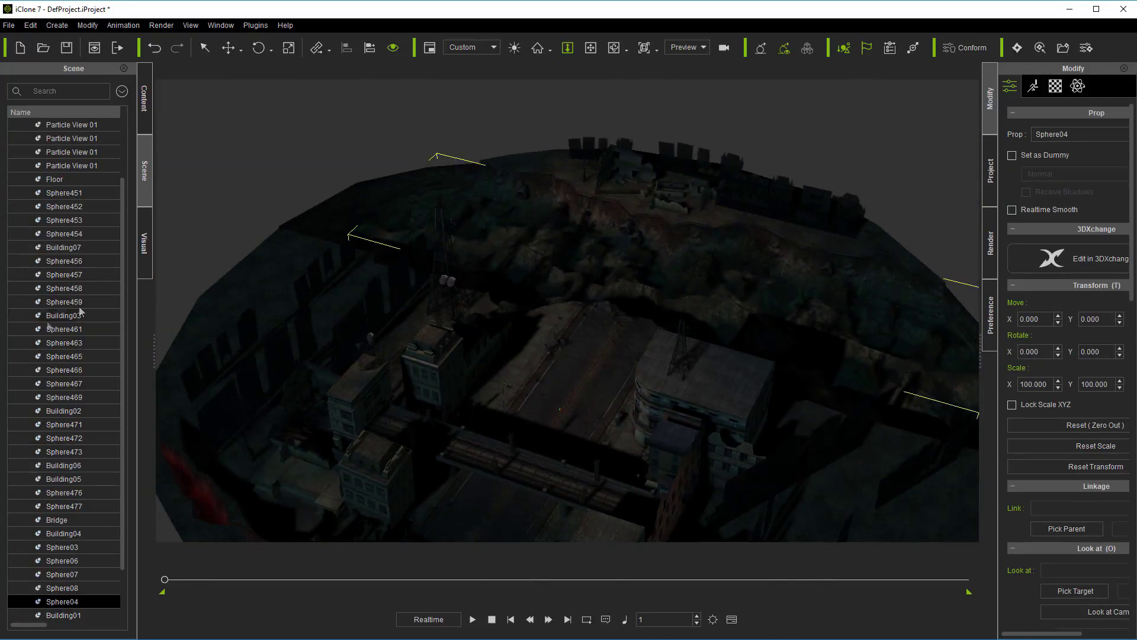
pyautogui.click(144, 243)
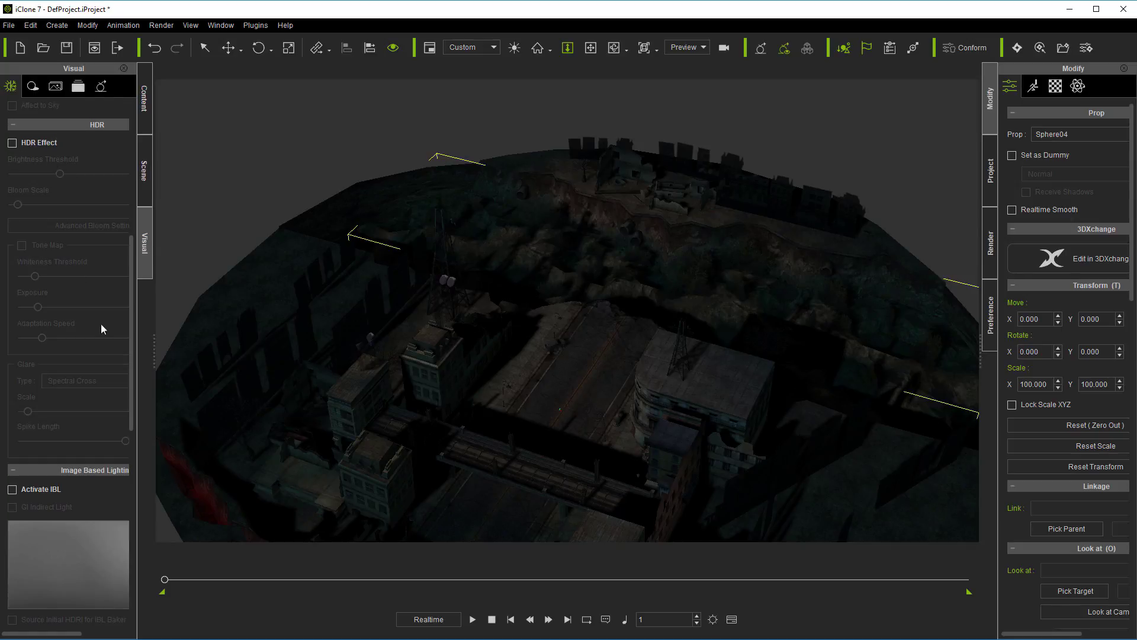
# - Turn on image-based lighting with a different HDRI and raise its strength
pyautogui.click(31, 494)
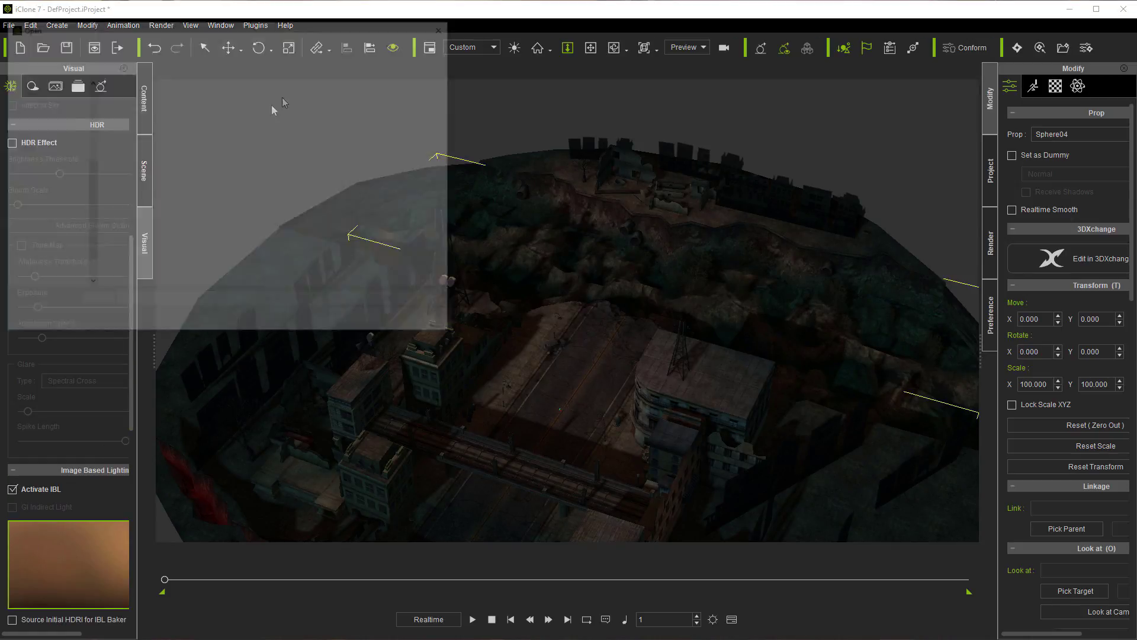
pyautogui.doubleClick(140, 258)
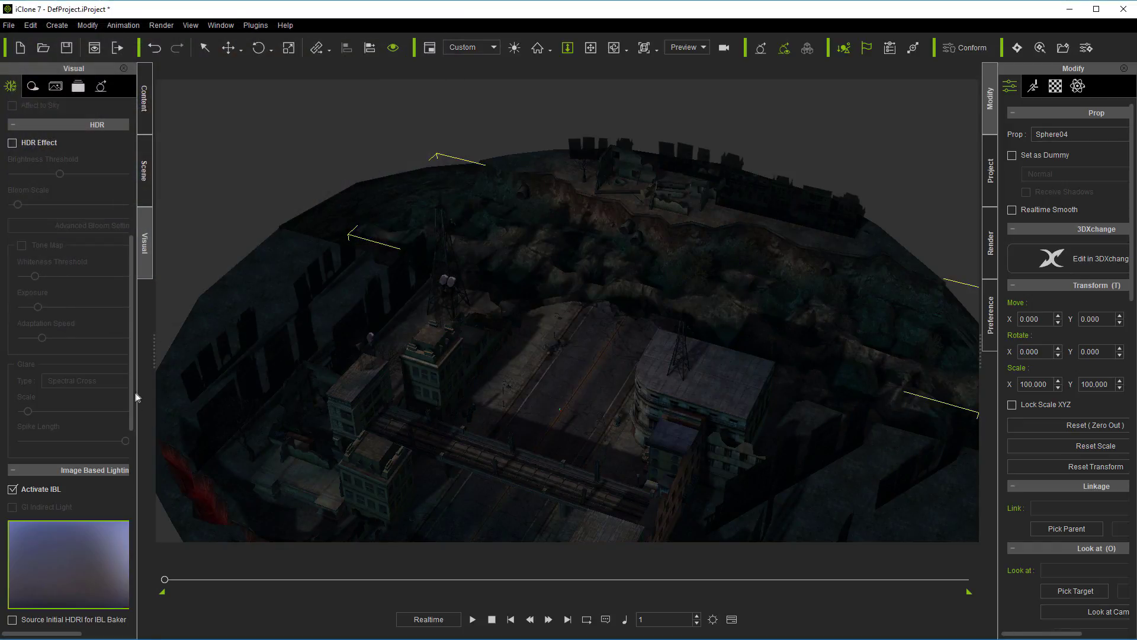
pyautogui.moveTo(130, 395); pyautogui.dragTo(134, 450)
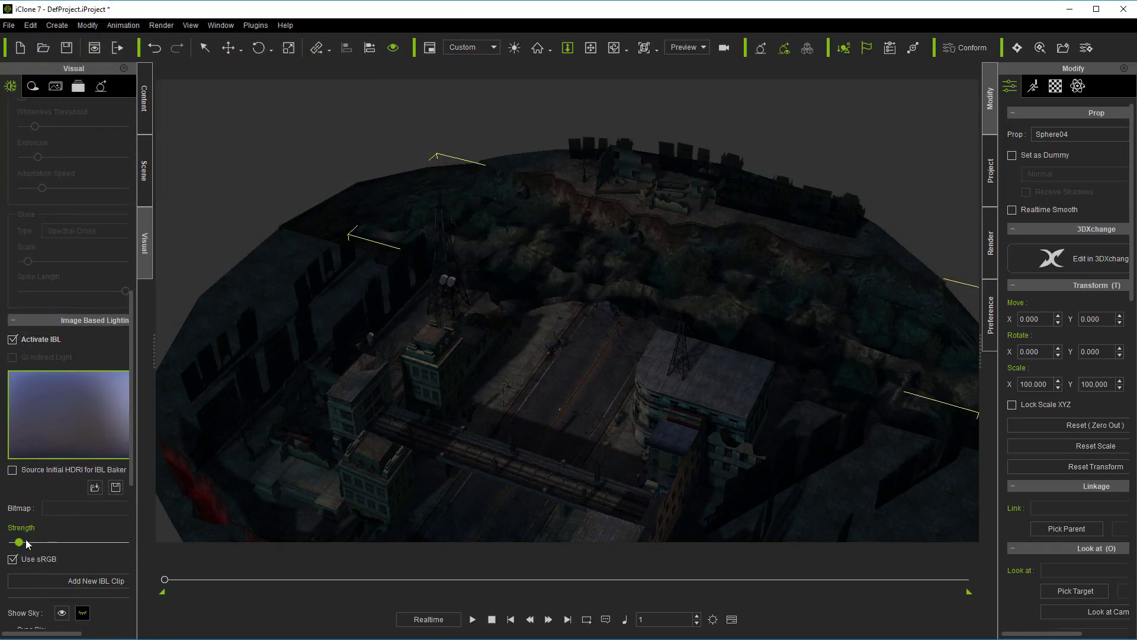
pyautogui.moveTo(19, 543); pyautogui.dragTo(72, 543)
# - Pan to recentre the city block and select the Floor prop beneath it
pyautogui.click(590, 47)
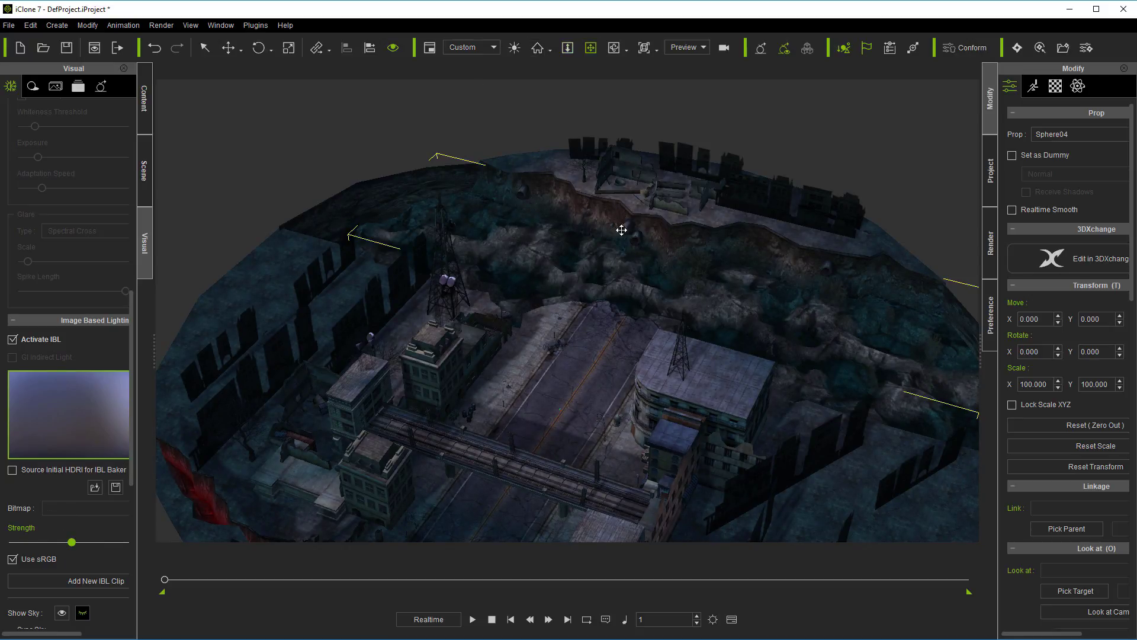
pyautogui.moveTo(620, 229); pyautogui.dragTo(634, 156)
pyautogui.click(610, 261)
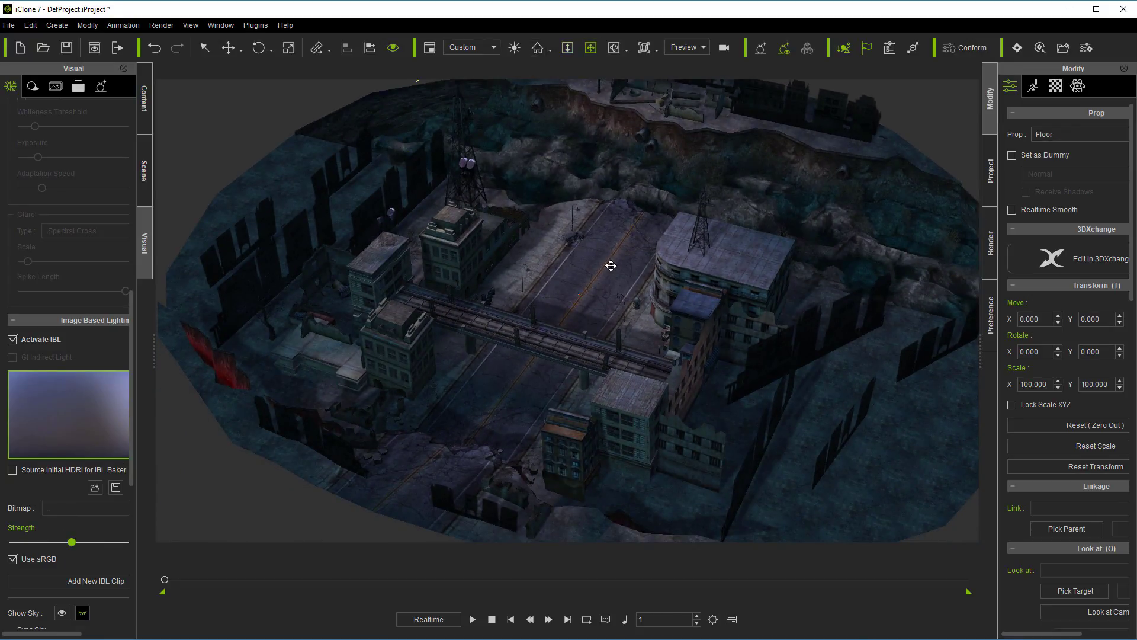
pyautogui.click(204, 49)
# - Delete the Floor prop from the city scene
pyautogui.press('Delete')
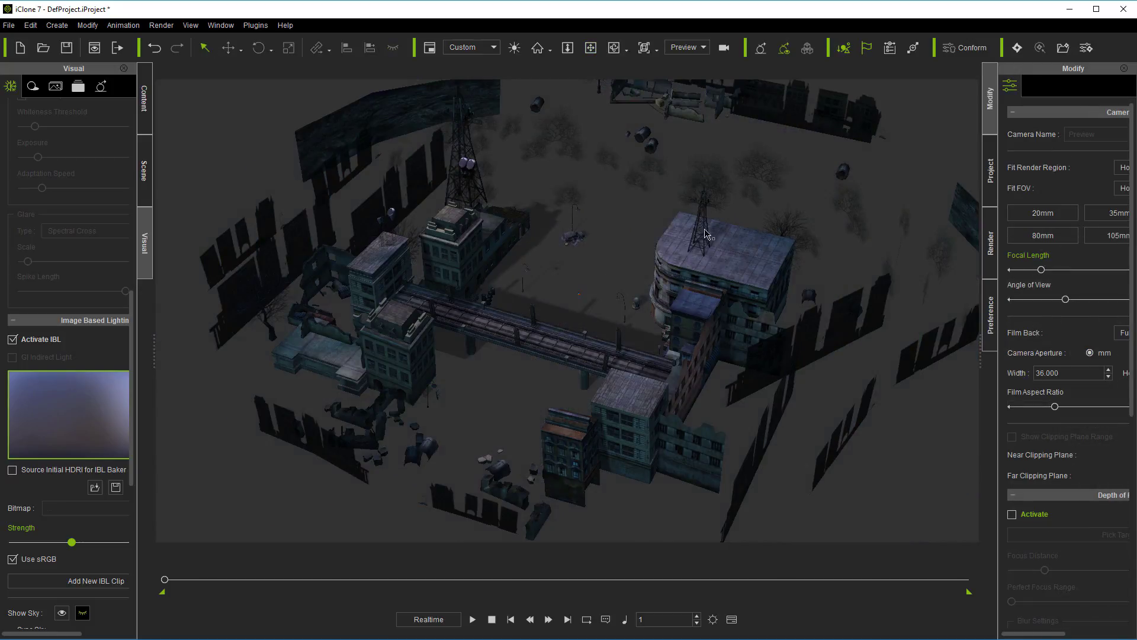
pyautogui.click(709, 187)
pyautogui.click(833, 296)
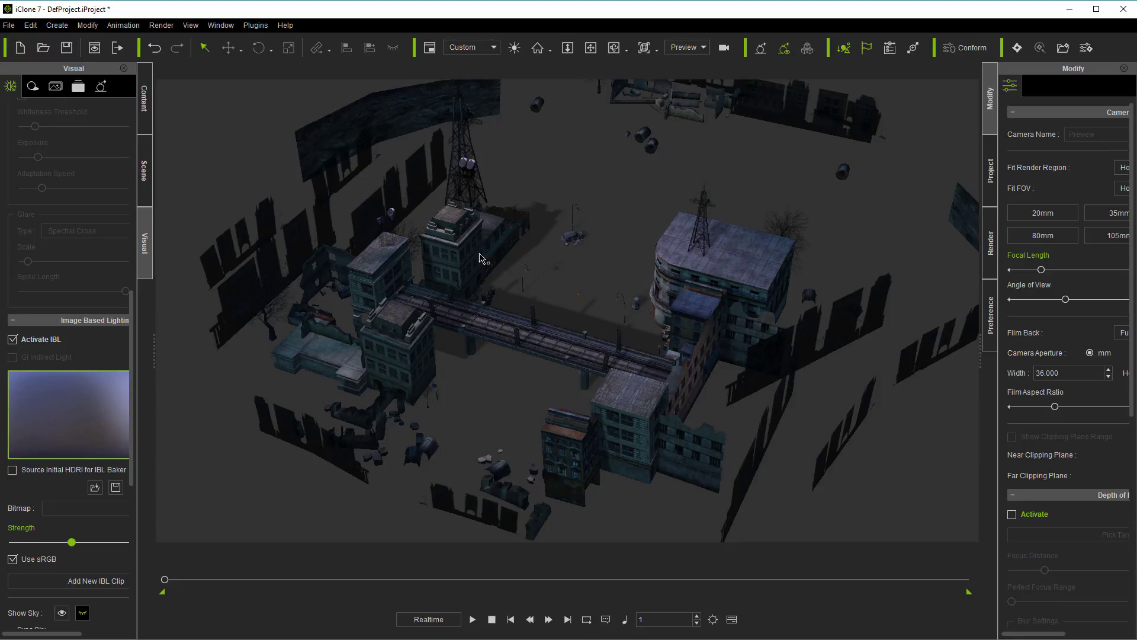
# - Select the small street prop Sphere476, zoom in, and cancel a started Multi-Duplicate
pyautogui.click(571, 238)
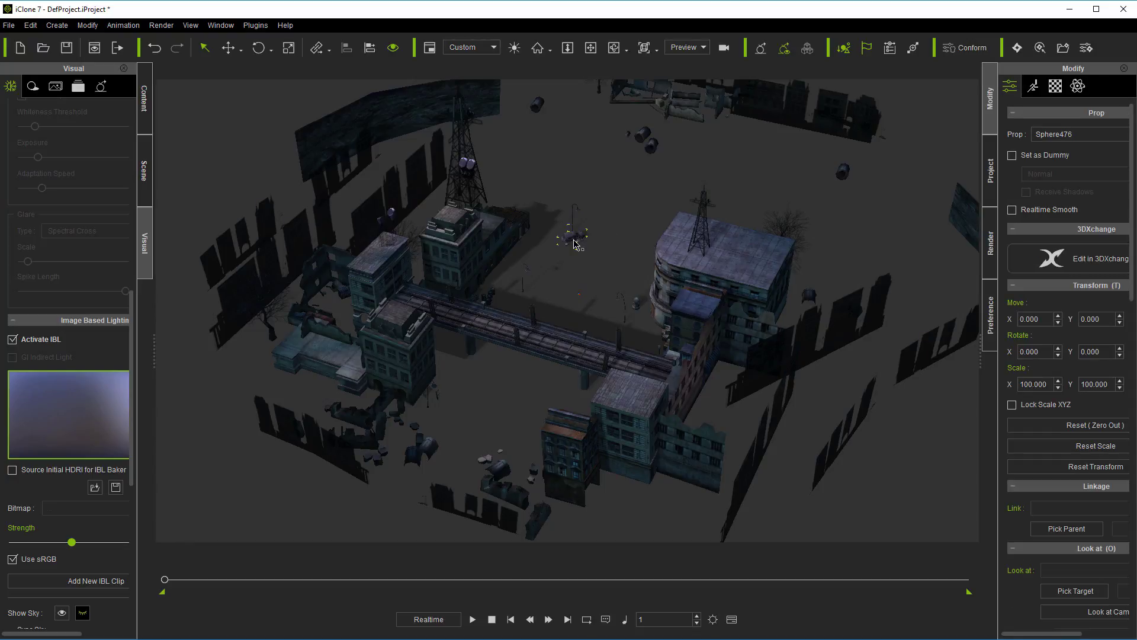
pyautogui.scroll(1, 578, 251)
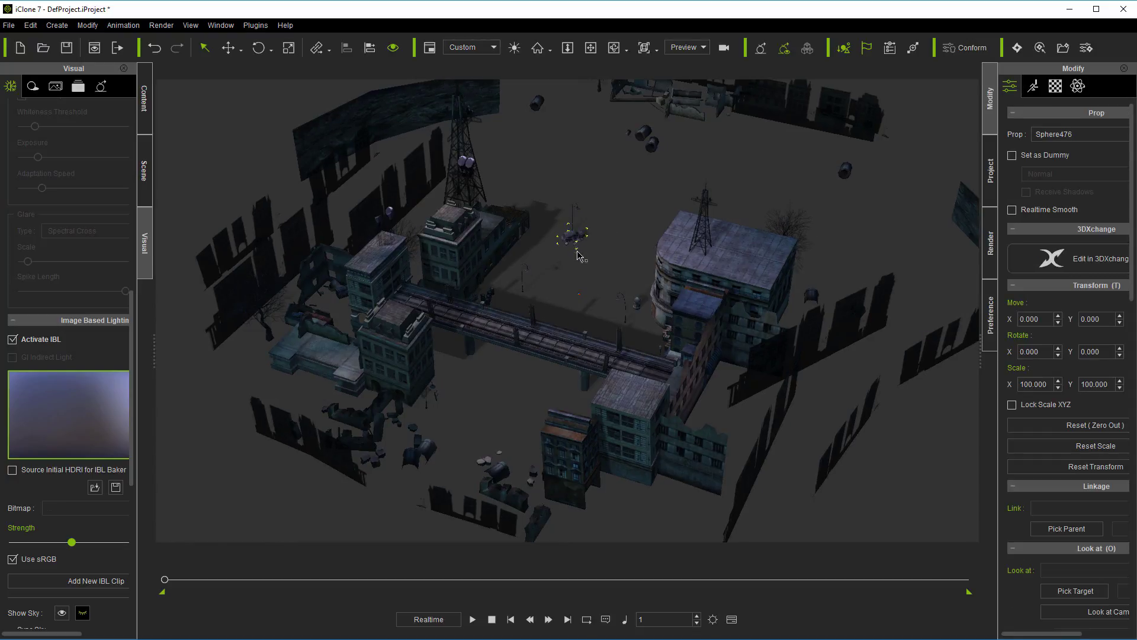
pyautogui.scroll(4, 578, 252)
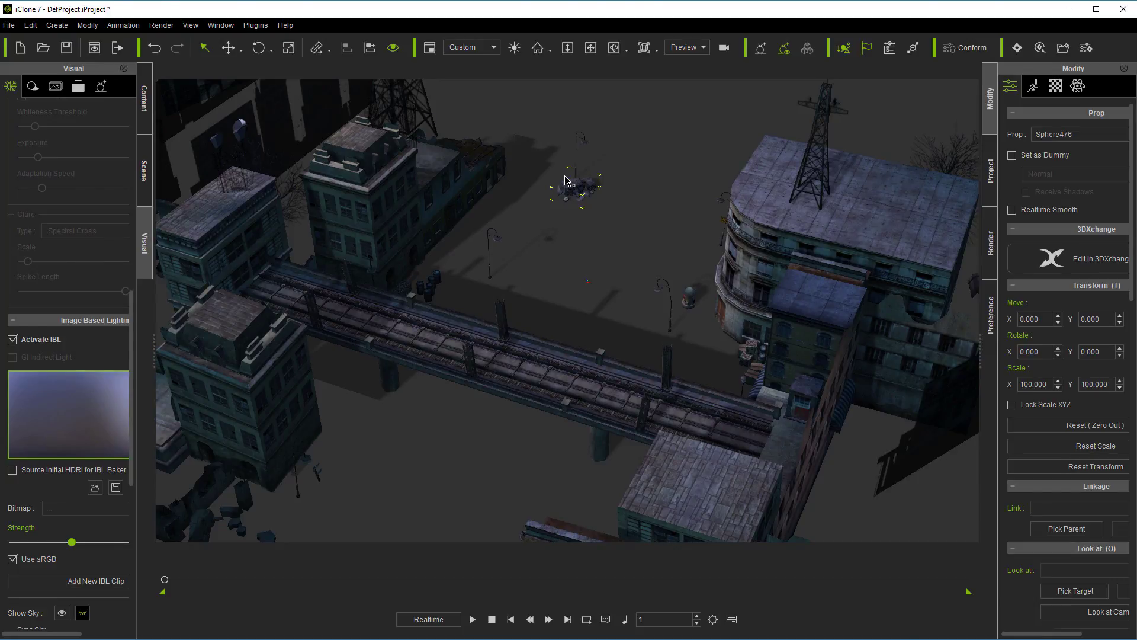
pyautogui.keyDown('ctrl'); pyautogui.moveTo(566, 181); pyautogui.dragTo(568, 182); pyautogui.keyUp('ctrl')
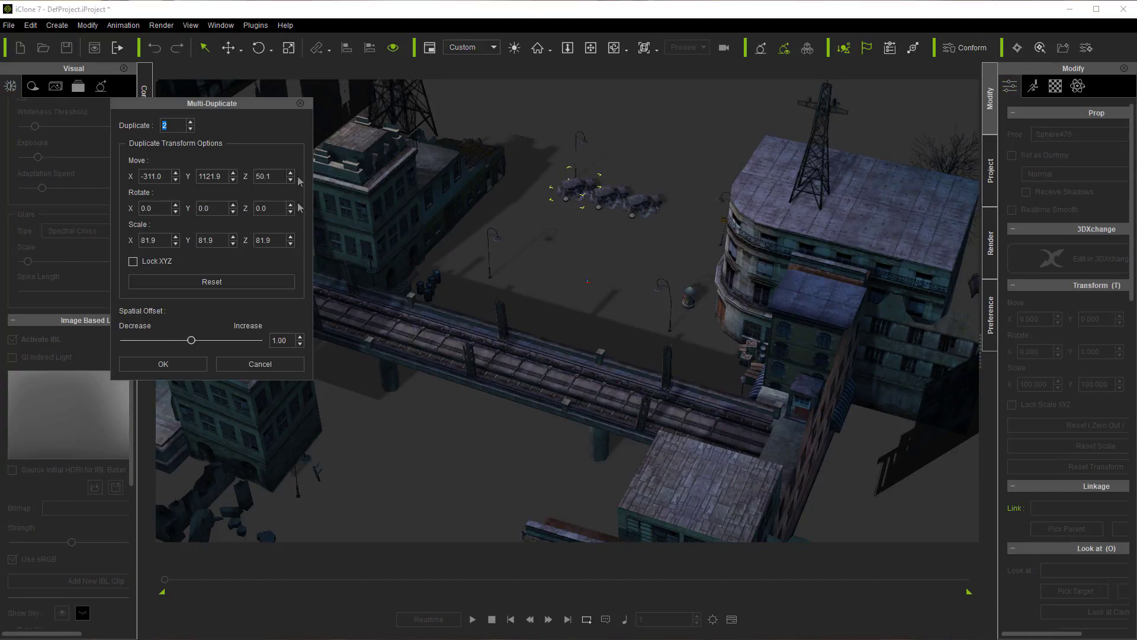
pyautogui.click(261, 365)
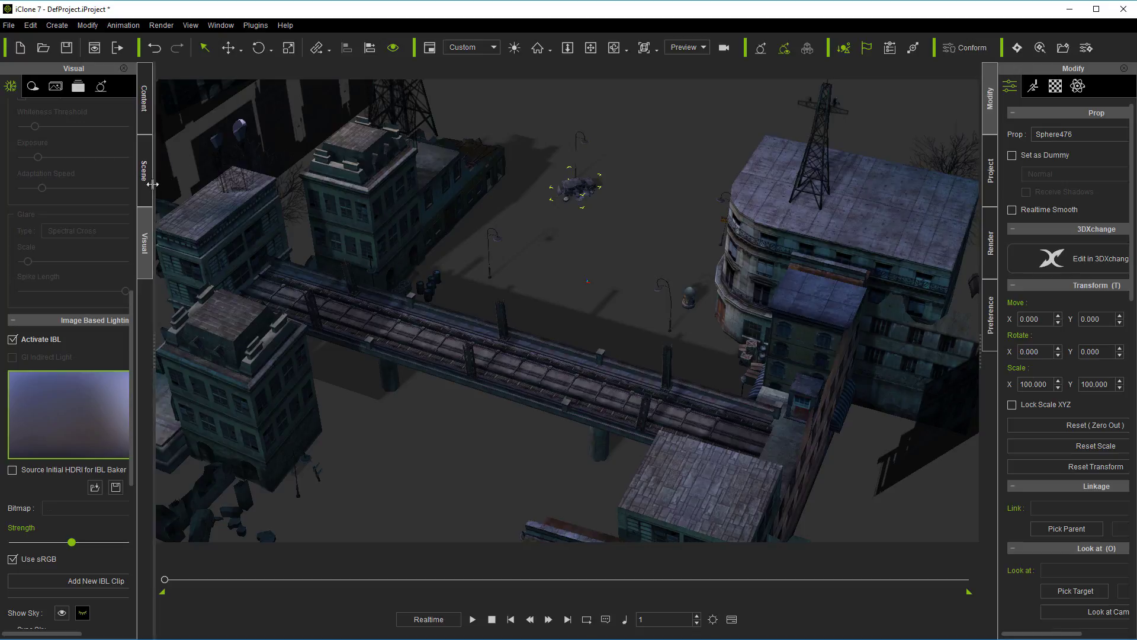
# - Delete the elevated Bridge and its leftover rail piece from the city
pyautogui.click(148, 125)
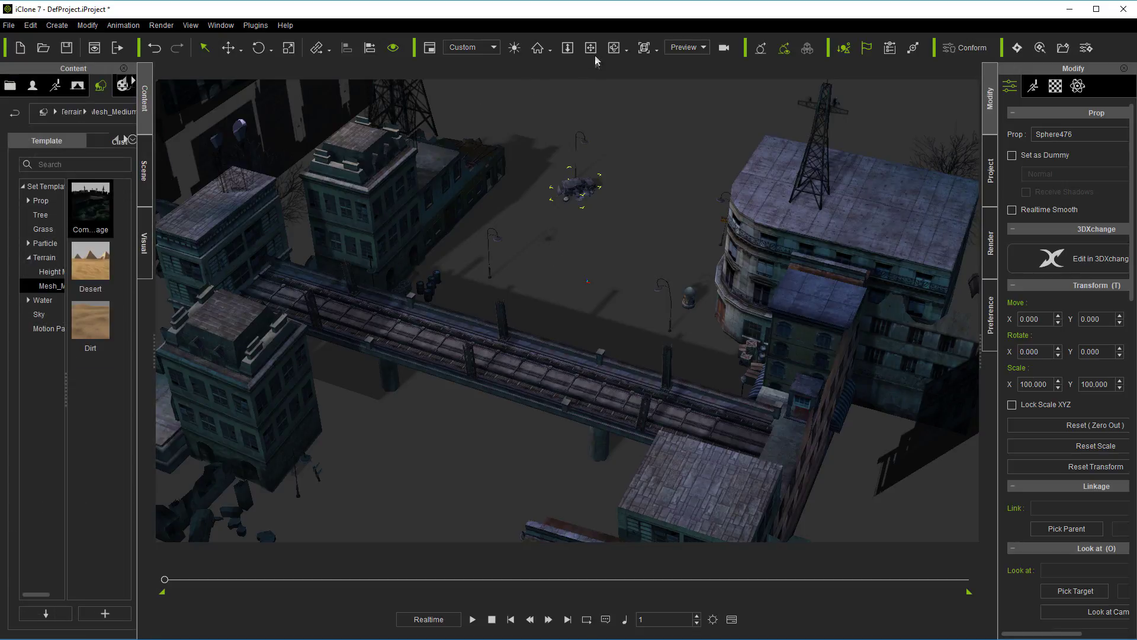
pyautogui.click(614, 47)
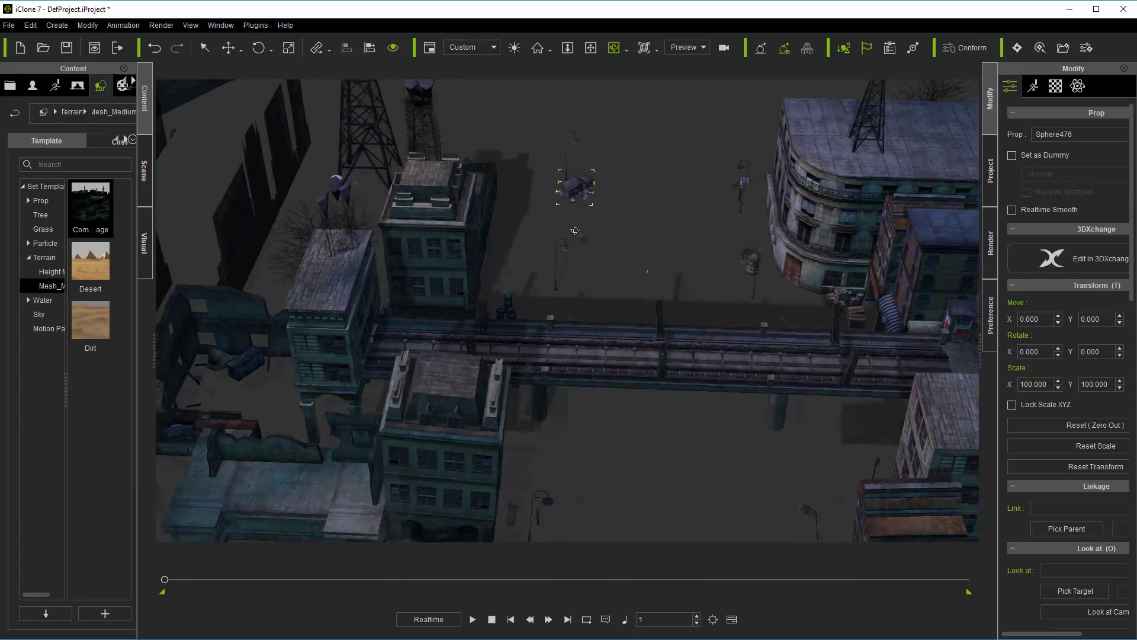
pyautogui.click(700, 363)
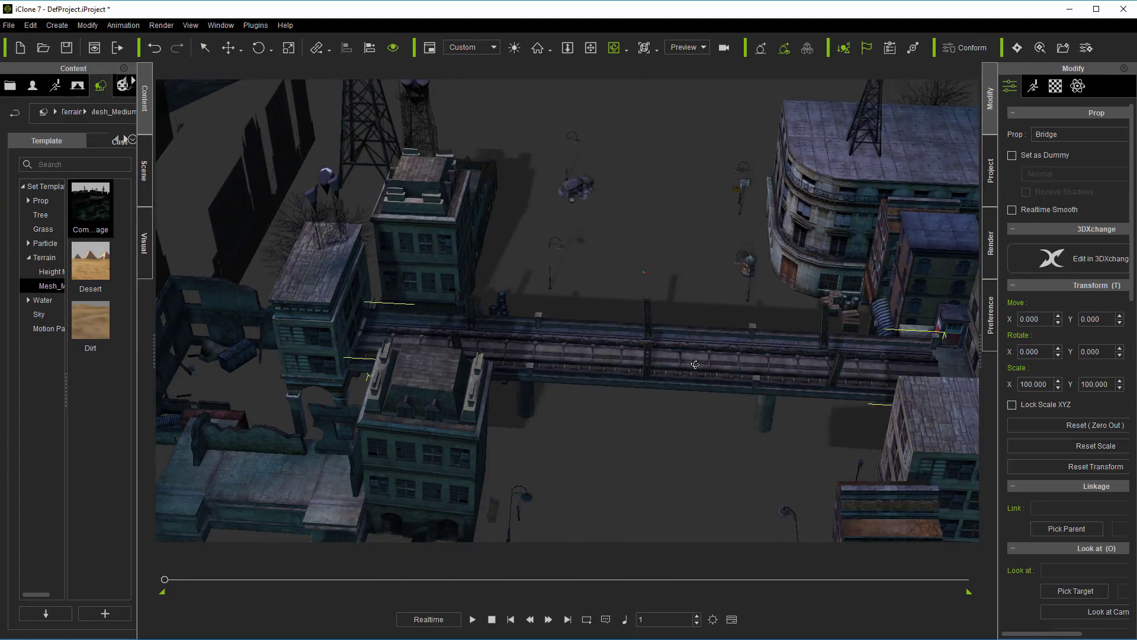
pyautogui.press('Delete')
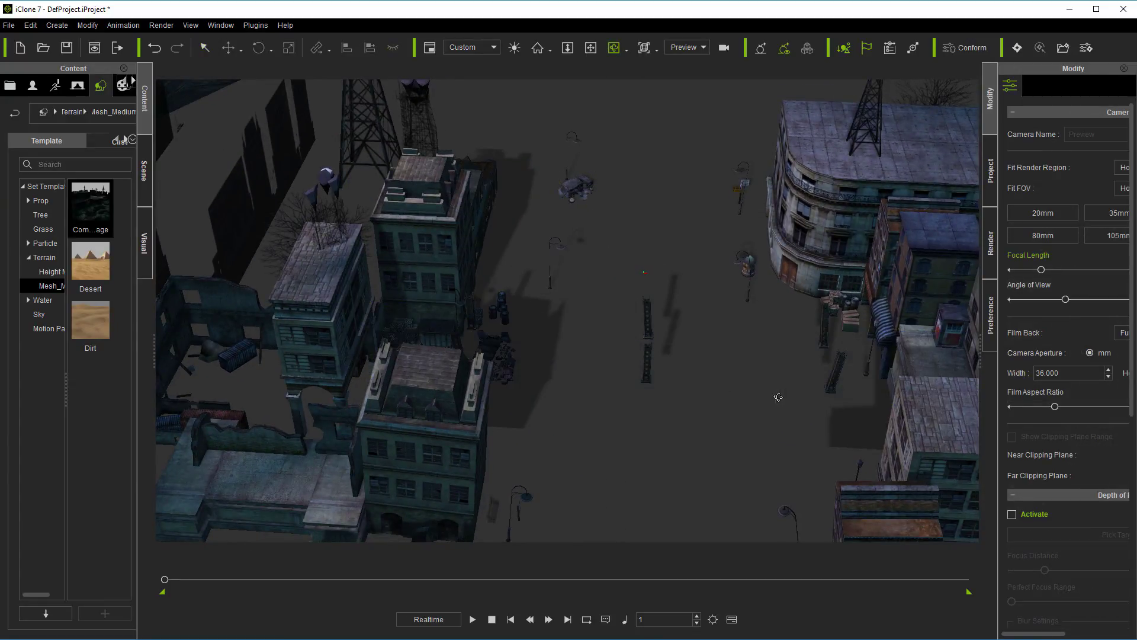
pyautogui.click(649, 352)
pyautogui.press('Delete')
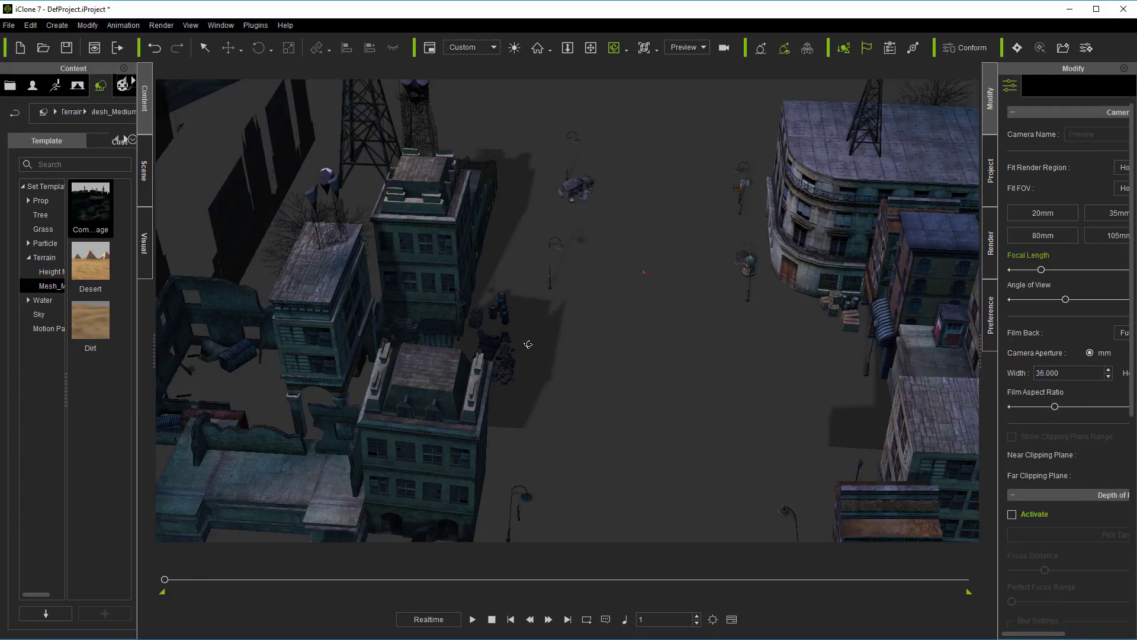
# - Rotate the Sphere454 barrel group near the buildings into a new orientation
pyautogui.click(506, 312)
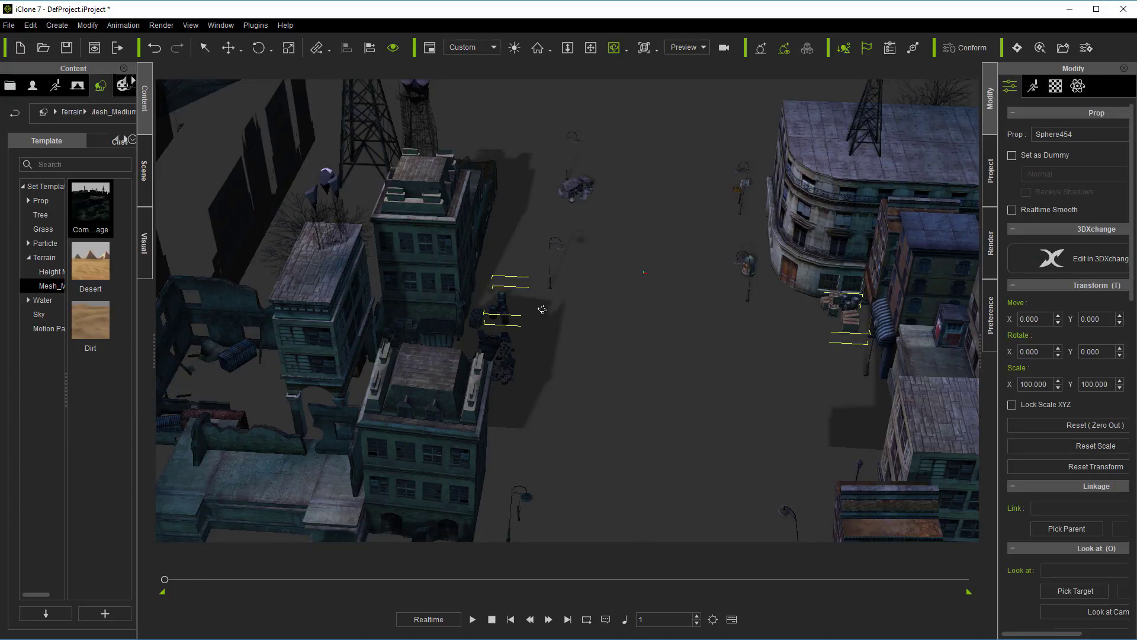
pyautogui.click(259, 47)
pyautogui.moveTo(653, 318); pyautogui.dragTo(639, 356)
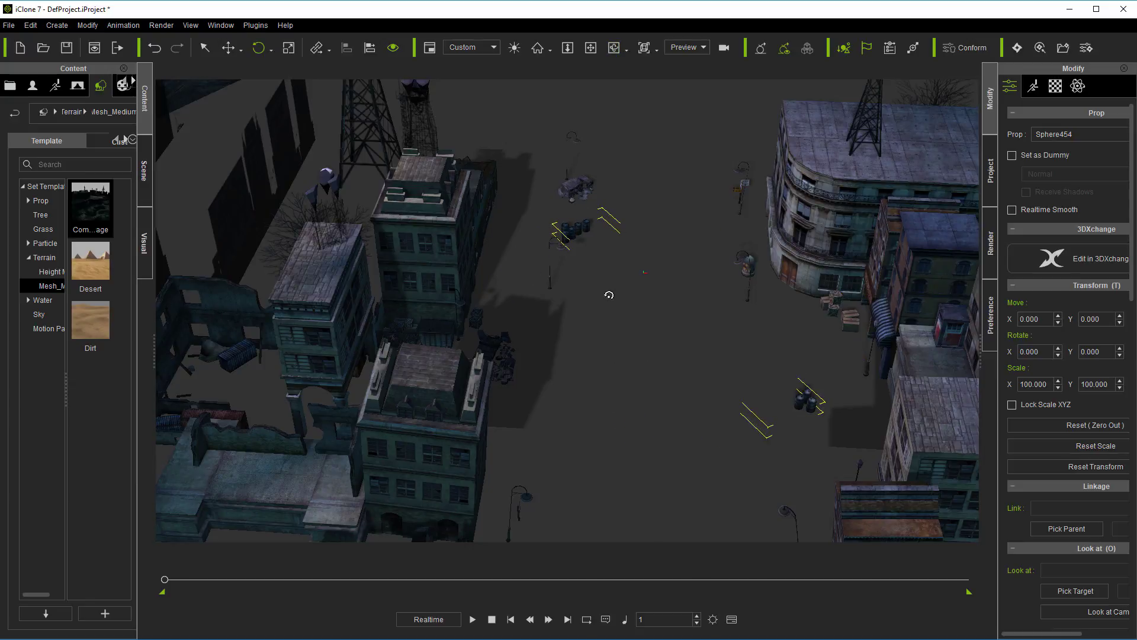
pyautogui.moveTo(630, 305); pyautogui.dragTo(571, 190)
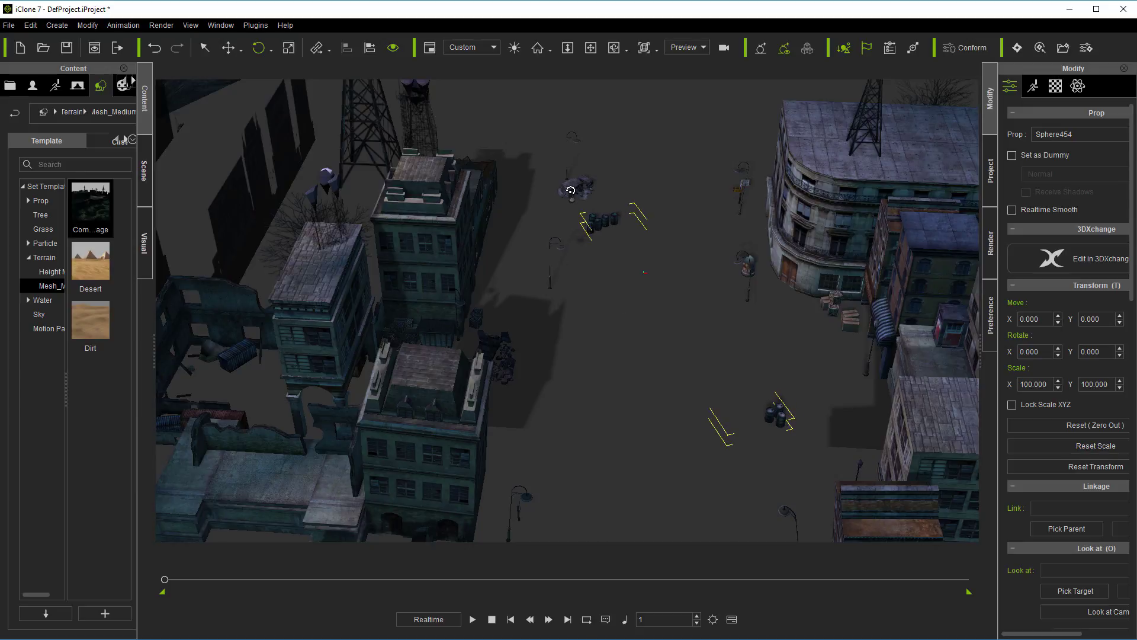
# - Move the Sphere473 crates across the street, shift Building05 right, and nudge the Sphere472 lamps
pyautogui.click(550, 280)
pyautogui.click(235, 351)
pyautogui.click(228, 48)
pyautogui.moveTo(219, 332); pyautogui.dragTo(576, 355)
pyautogui.moveTo(494, 361); pyautogui.dragTo(583, 296)
pyautogui.moveTo(430, 431); pyautogui.dragTo(630, 303)
pyautogui.click(461, 302)
pyautogui.moveTo(460, 302); pyautogui.dragTo(524, 292)
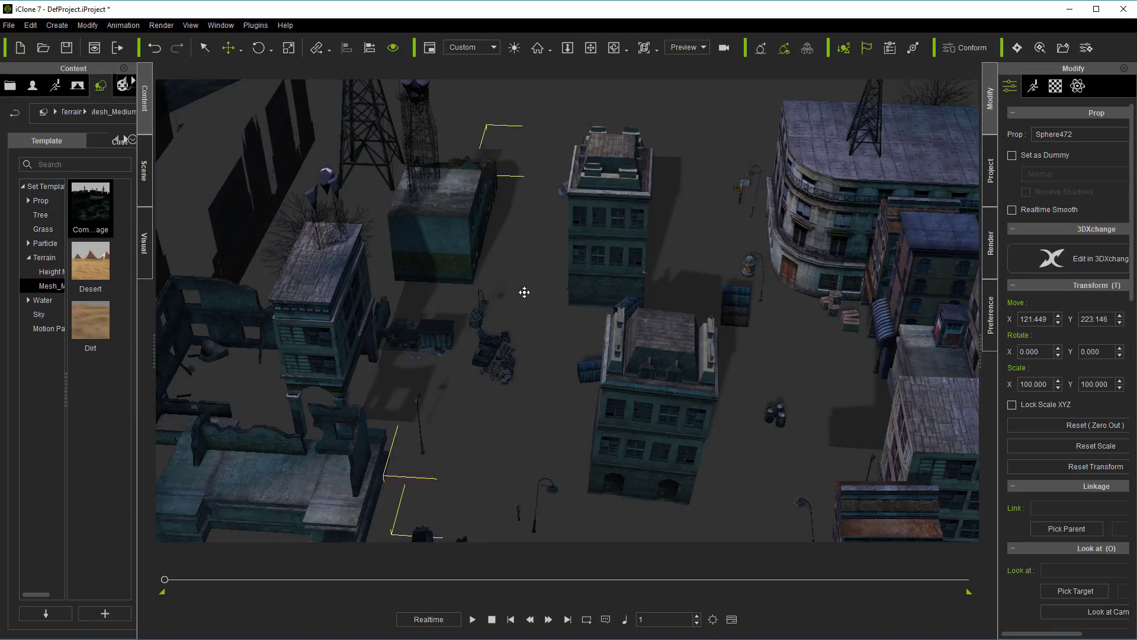
# - Orbit down to street level, pick Building06, and show the Scene object list
pyautogui.click(657, 402)
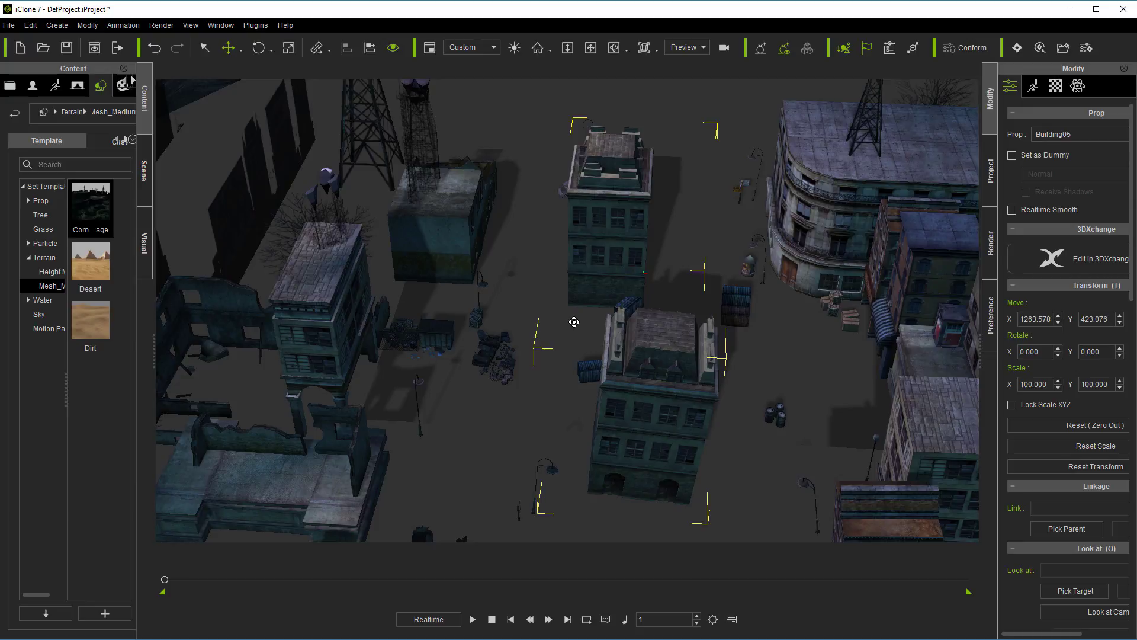
pyautogui.click(615, 48)
pyautogui.moveTo(617, 250); pyautogui.dragTo(334, 294)
pyautogui.click(333, 289)
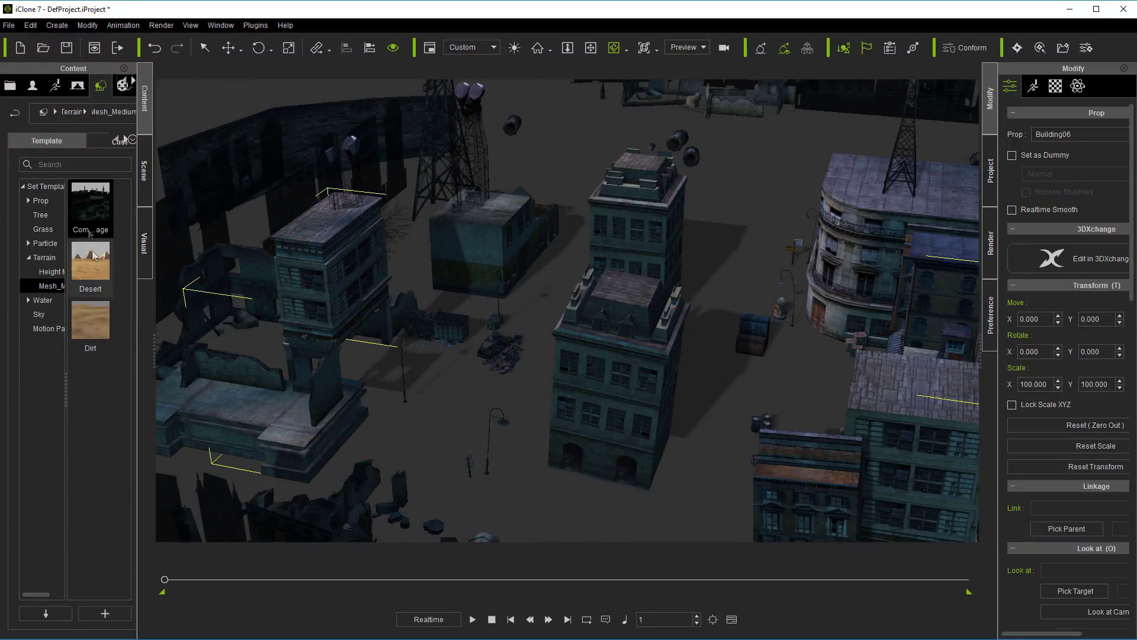
pyautogui.click(145, 191)
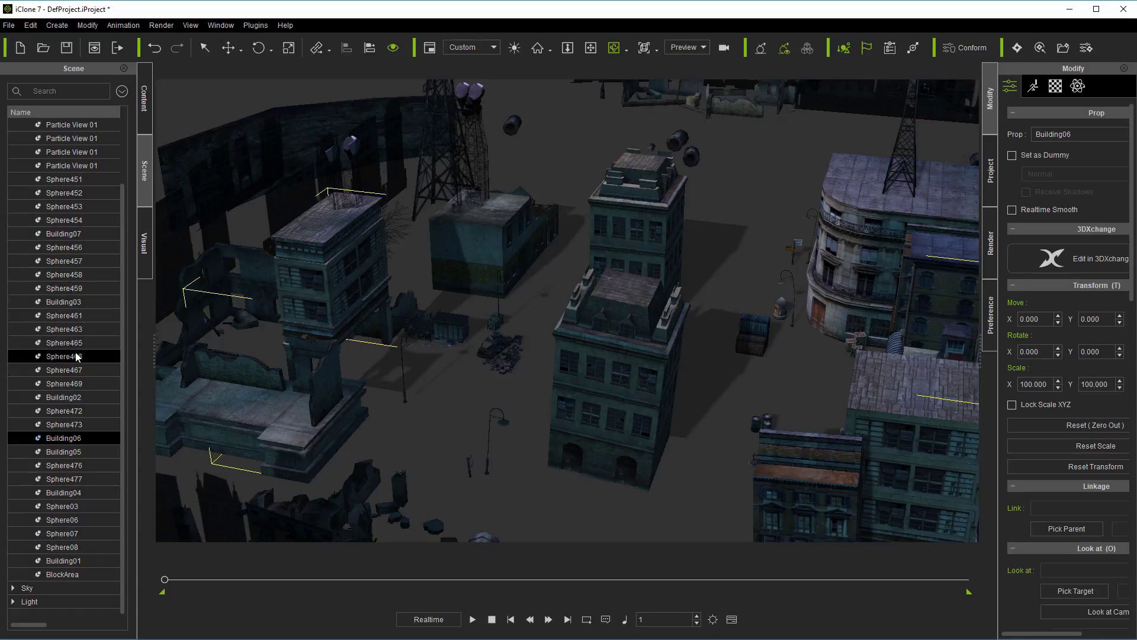
# - Delete Building06 and Building05 from the city block
pyautogui.click(77, 329)
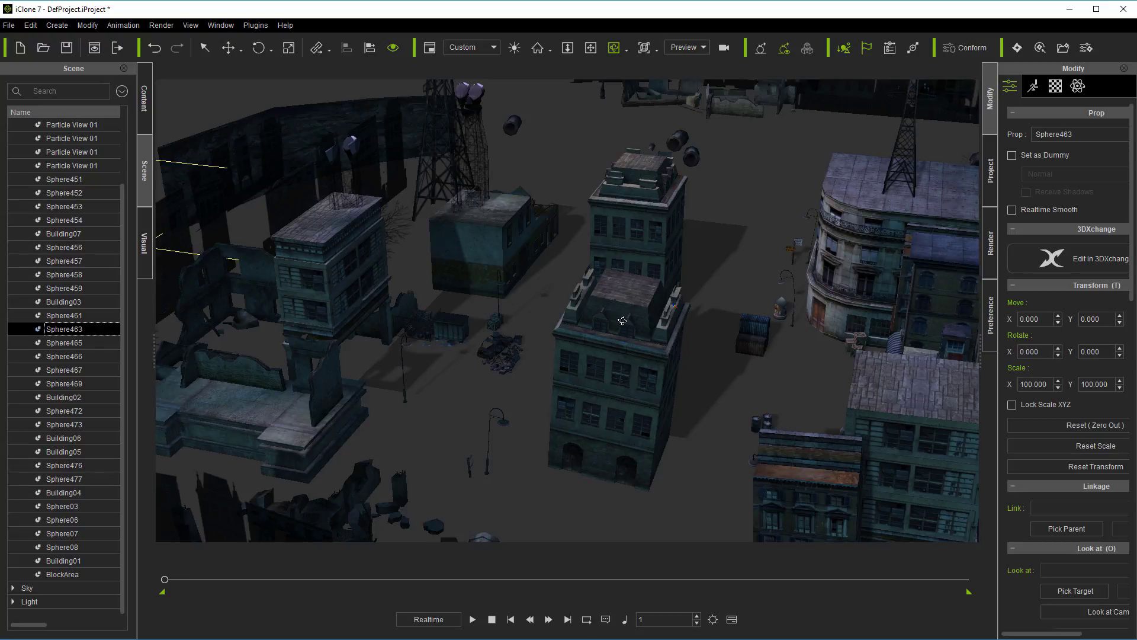
pyautogui.moveTo(620, 315); pyautogui.dragTo(621, 269, button='middle')
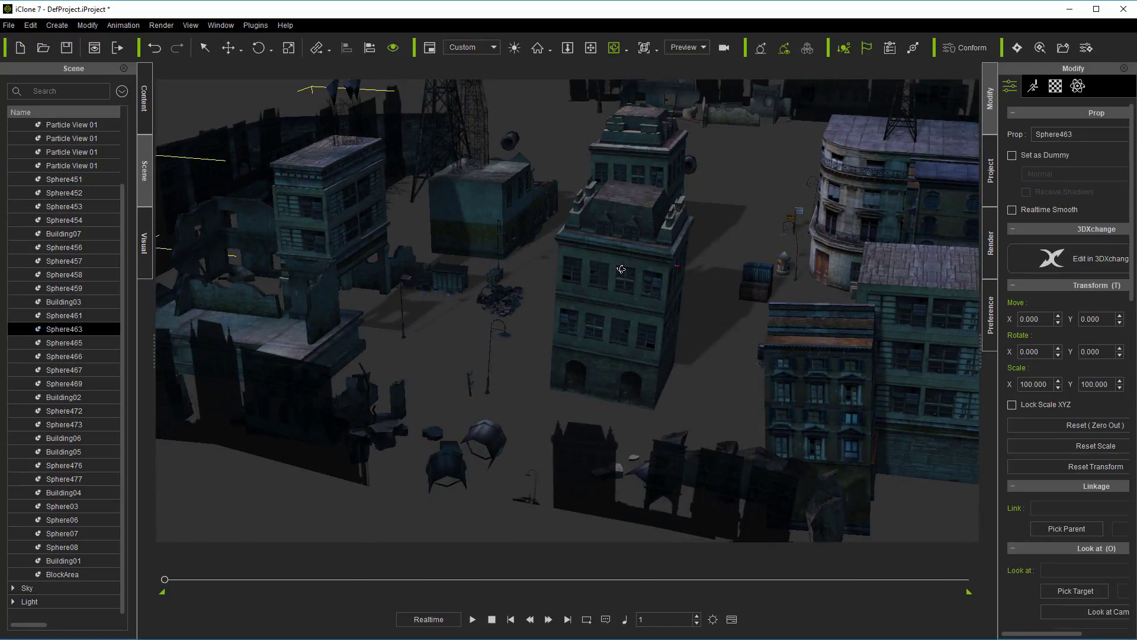
pyautogui.click(621, 269)
pyautogui.moveTo(621, 268); pyautogui.dragTo(738, 366, button='right')
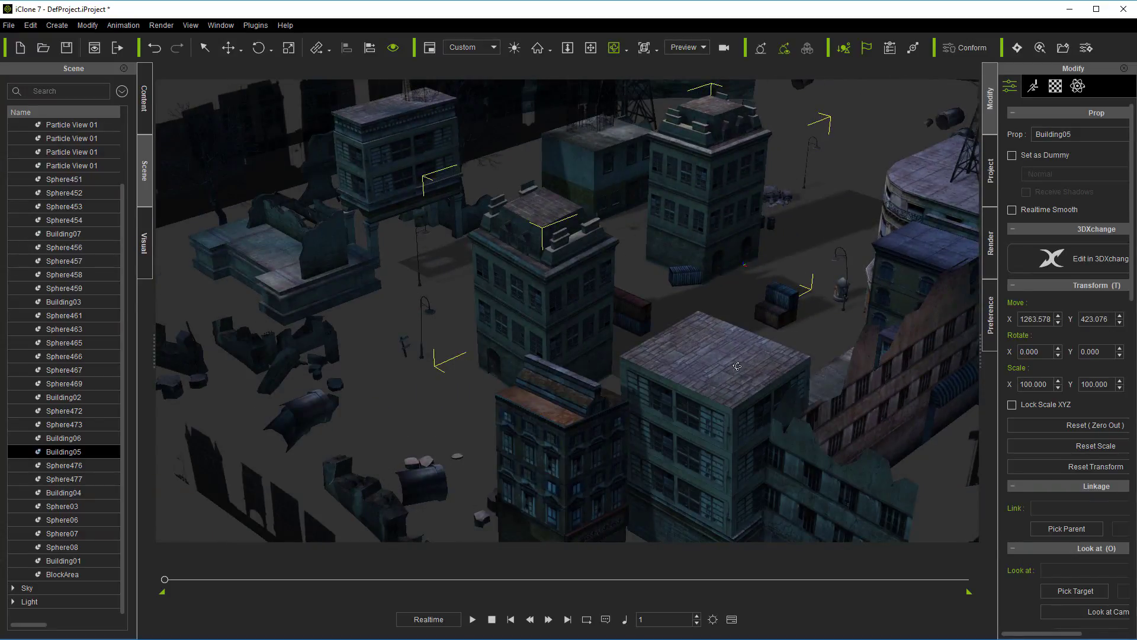
pyautogui.click(737, 366)
pyautogui.press('Delete')
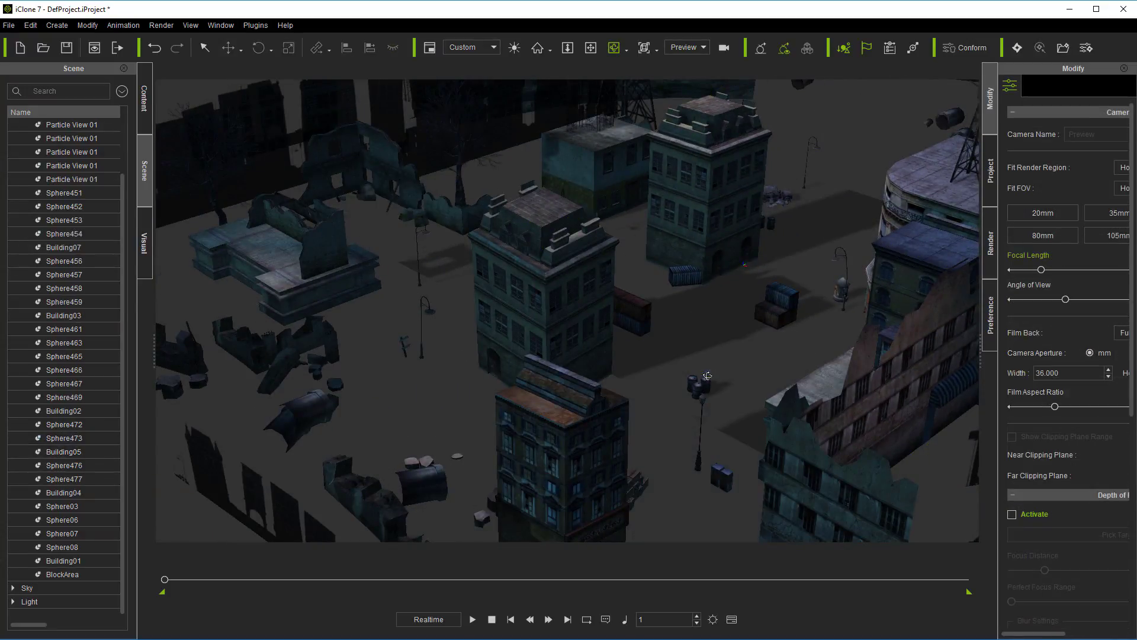
pyautogui.click(559, 229)
pyautogui.press('Delete')
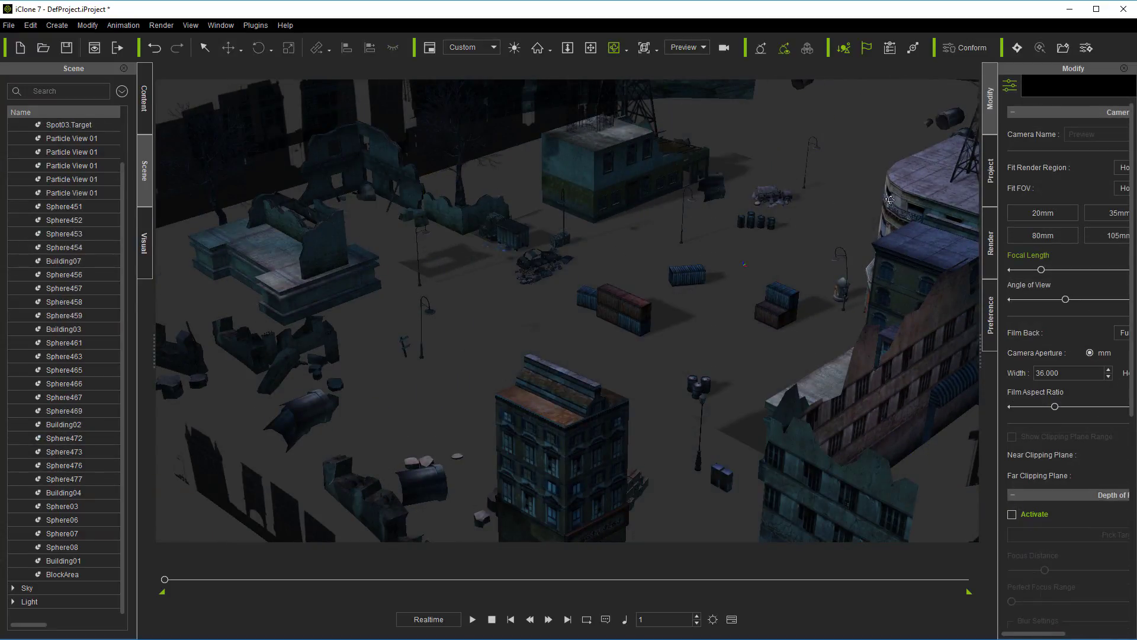
# - Delete Building01 on the right and select the Sphere466 prop
pyautogui.click(882, 197)
pyautogui.moveTo(883, 196); pyautogui.dragTo(760, 247, button='right')
pyautogui.press('Delete')
pyautogui.click(499, 160)
# - Delete Sphere466 and reframe the view on the remaining city buildings
pyautogui.press('Delete')
pyautogui.moveTo(727, 338); pyautogui.dragTo(718, 357, button='right')
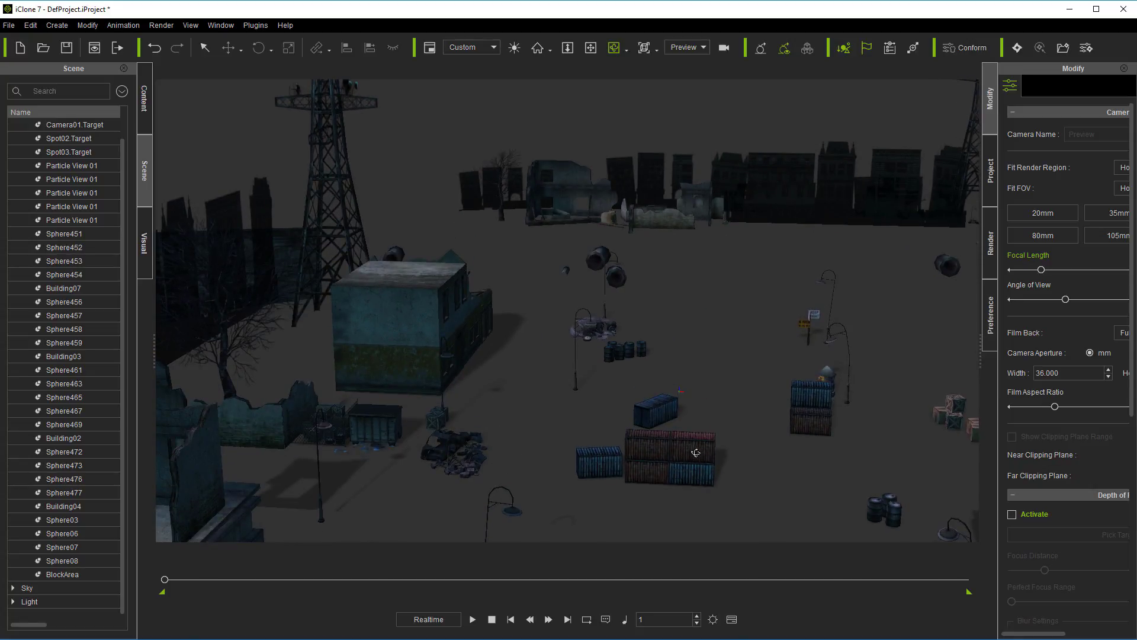
pyautogui.moveTo(696, 320); pyautogui.dragTo(1008, 340, button='right')
pyautogui.moveTo(908, 368); pyautogui.dragTo(312, 452)
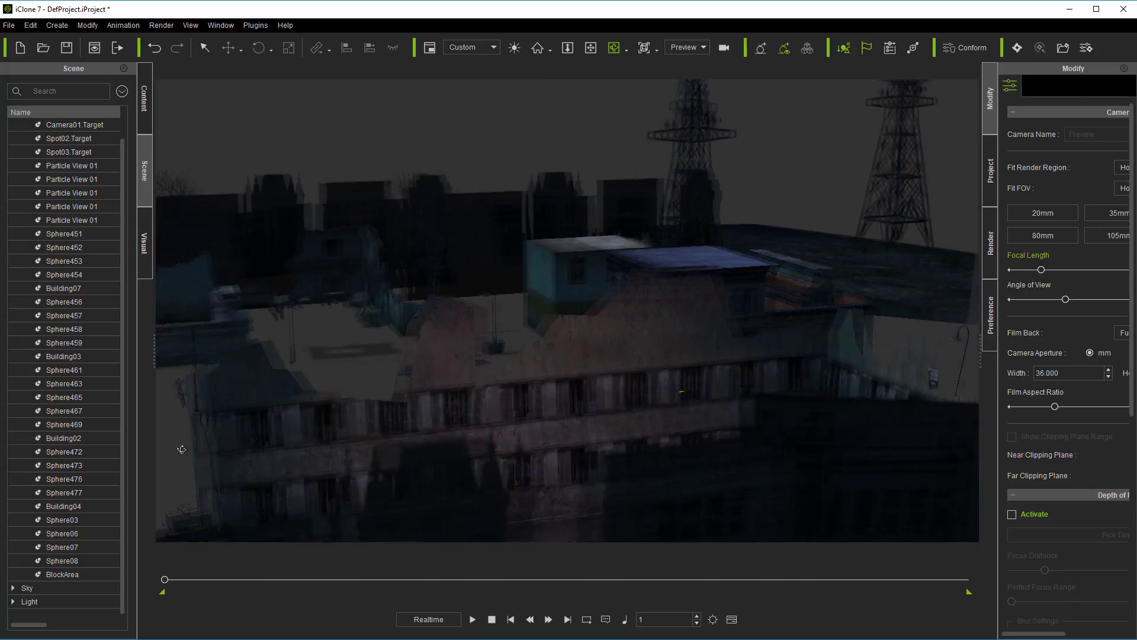